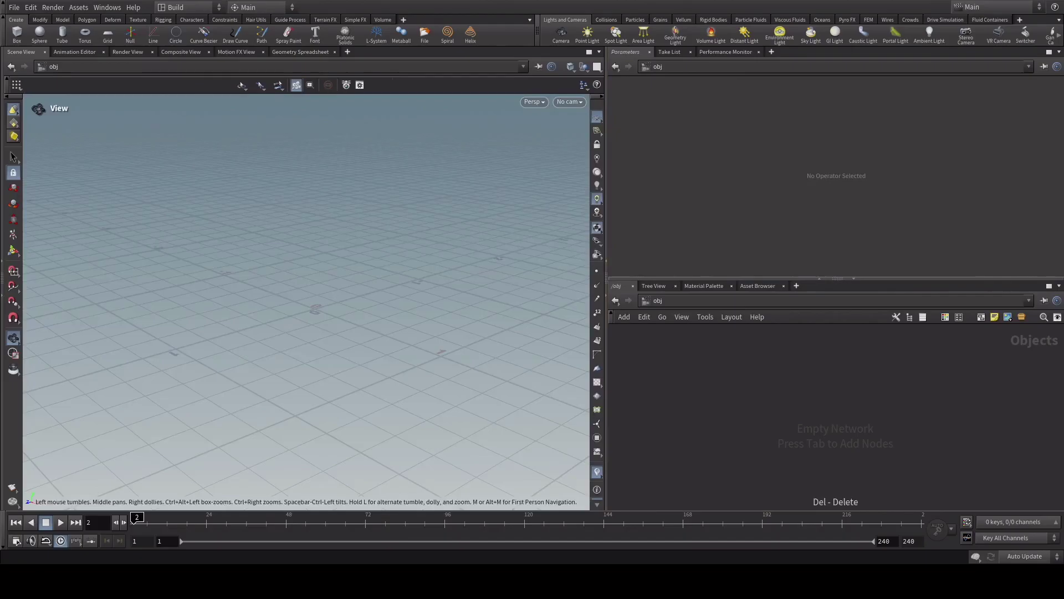
# - Add a sphere object to the empty object network
pyautogui.press('u')
pyautogui.press('Tab')
pyautogui.press('Return')
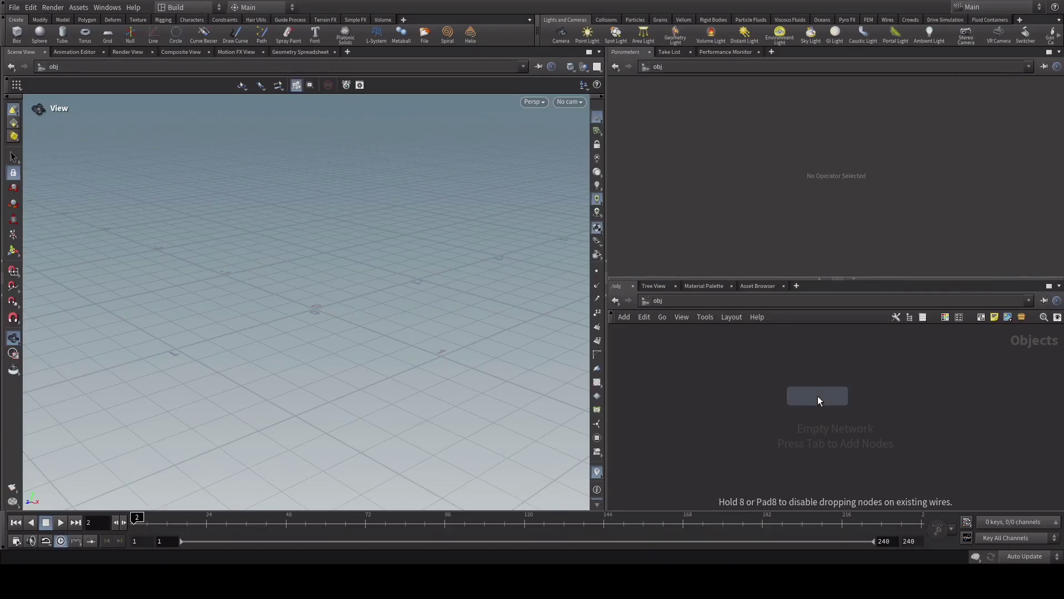
pyautogui.click(816, 396)
# - Rename the new sphere object to particles
pyautogui.click(863, 394)
pyautogui.doubleClick(863, 392)
pyautogui.press('BackSpace')
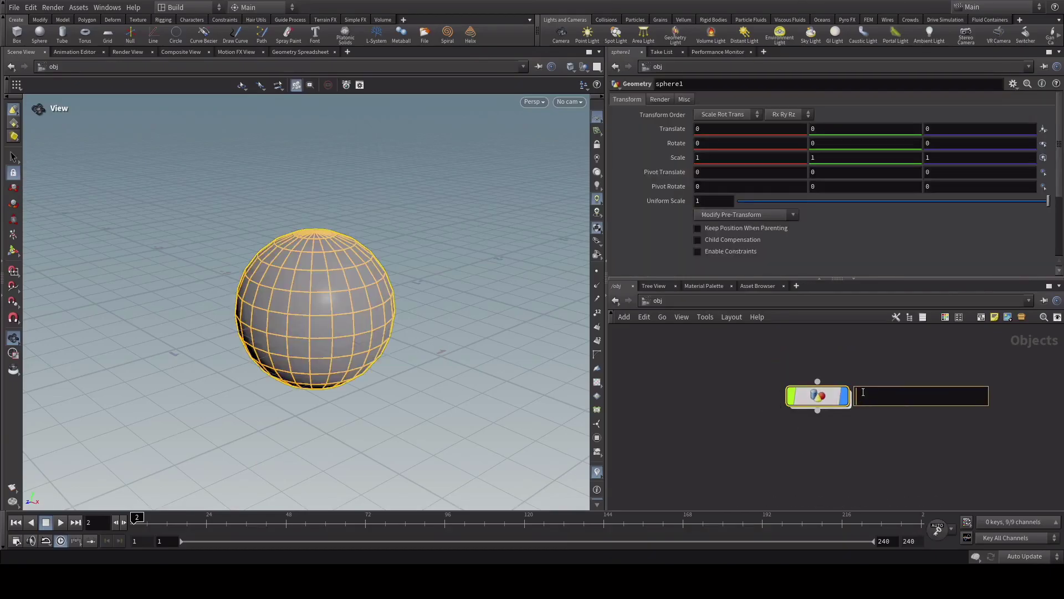
pyautogui.write('particles')
pyautogui.press('Return')
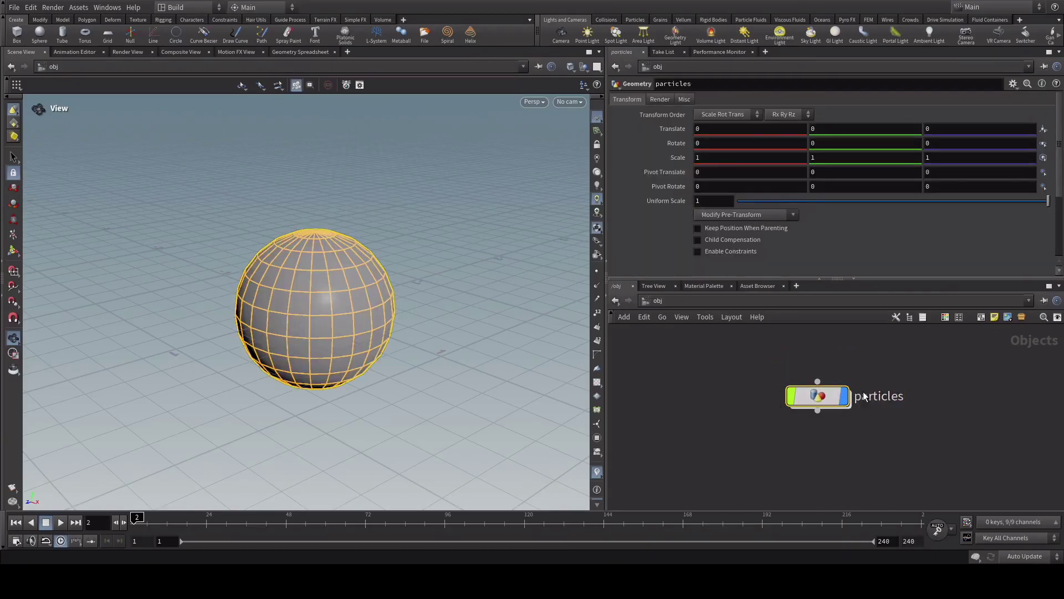
# - Inside particles, connect and display a Transform node after the sphere, with the network wiring style set to Rounded
pyautogui.press('Return')
pyautogui.moveTo(799, 408); pyautogui.dragTo(810, 431)
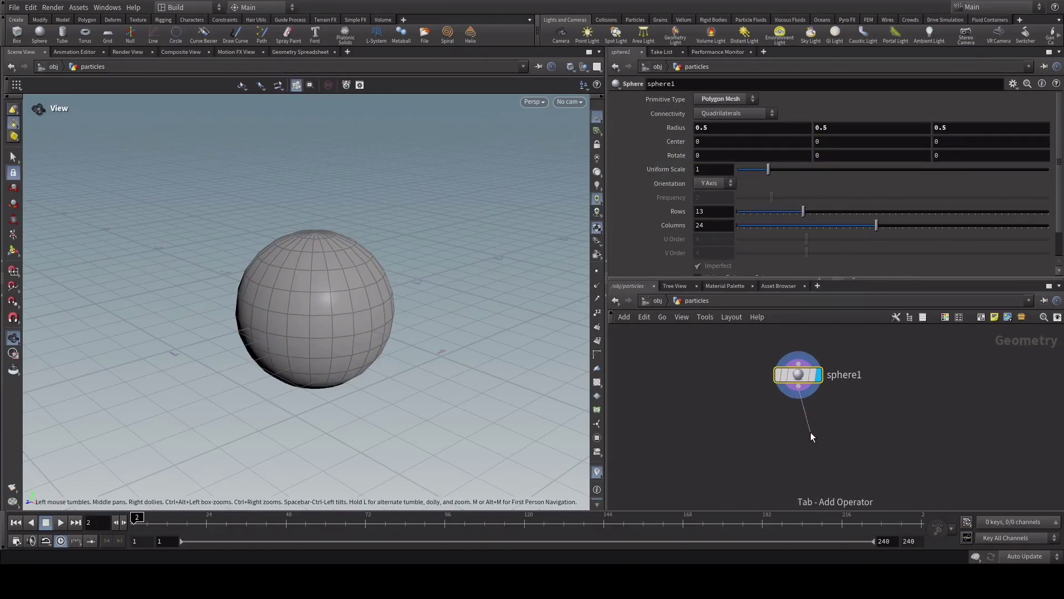
pyautogui.click(810, 432)
pyautogui.click(829, 431)
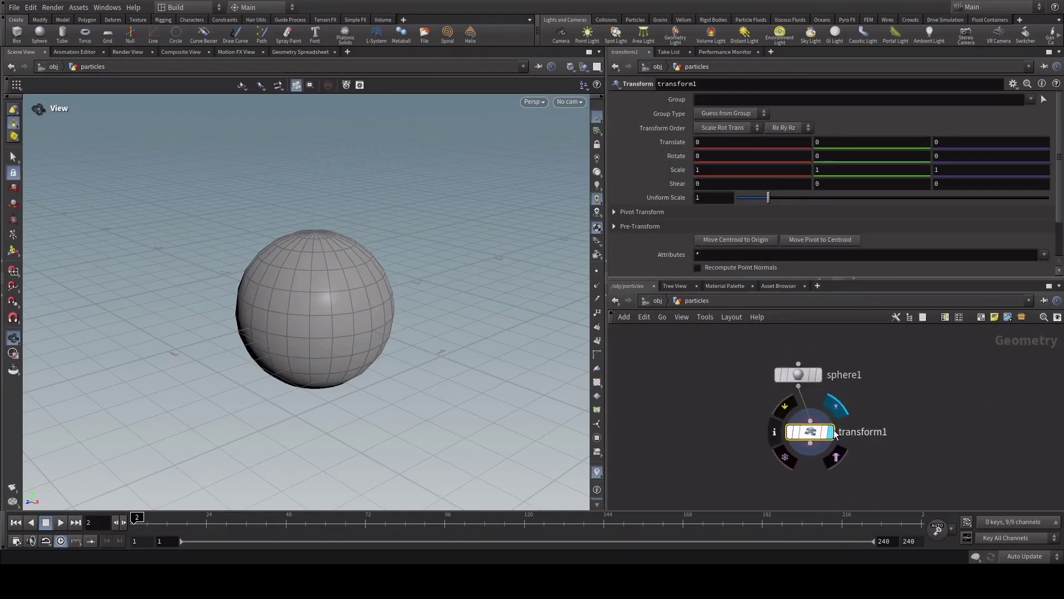
pyautogui.hotkey('shift', 's')
# - Drive the Transform node's Y rotation with the expression $F*2, then preview the playback and return to the first frame
pyautogui.write('$F*2')
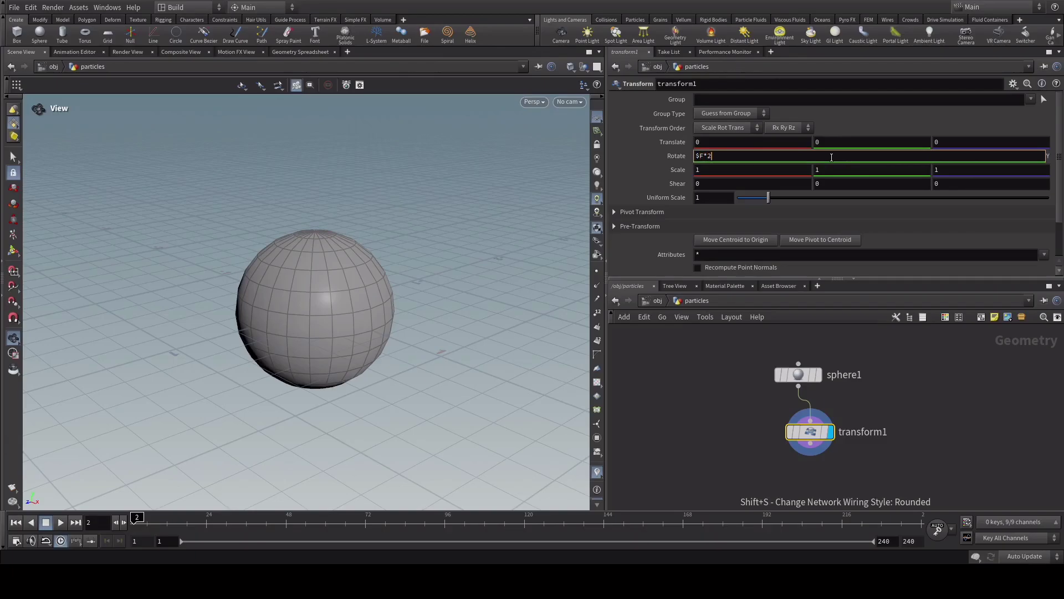
pyautogui.press('Return')
pyautogui.press('Up')
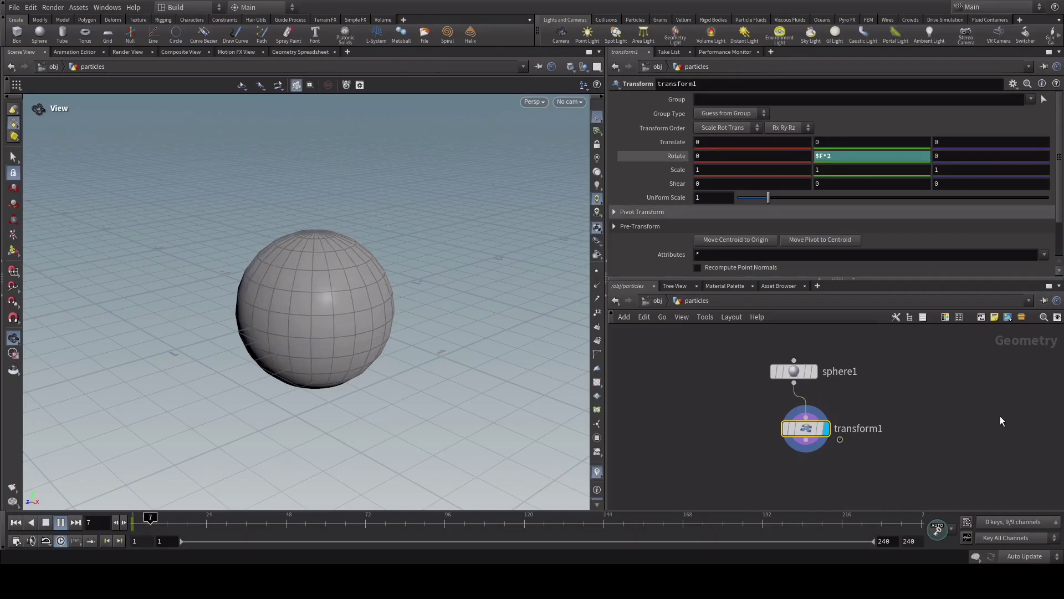
pyautogui.moveTo(916, 443); pyautogui.dragTo(923, 394, button='middle')
pyautogui.hotkey('ctrl', 'Up')
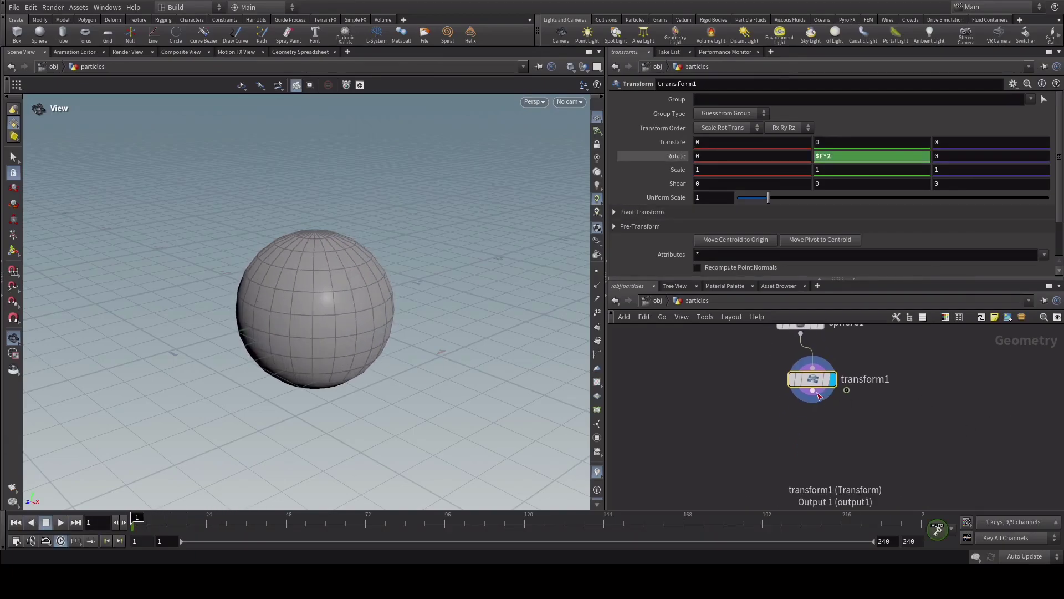
# - Append and display a Pyro Source node after the Transform, with its mode set to Surface Scatter
pyautogui.click(812, 390)
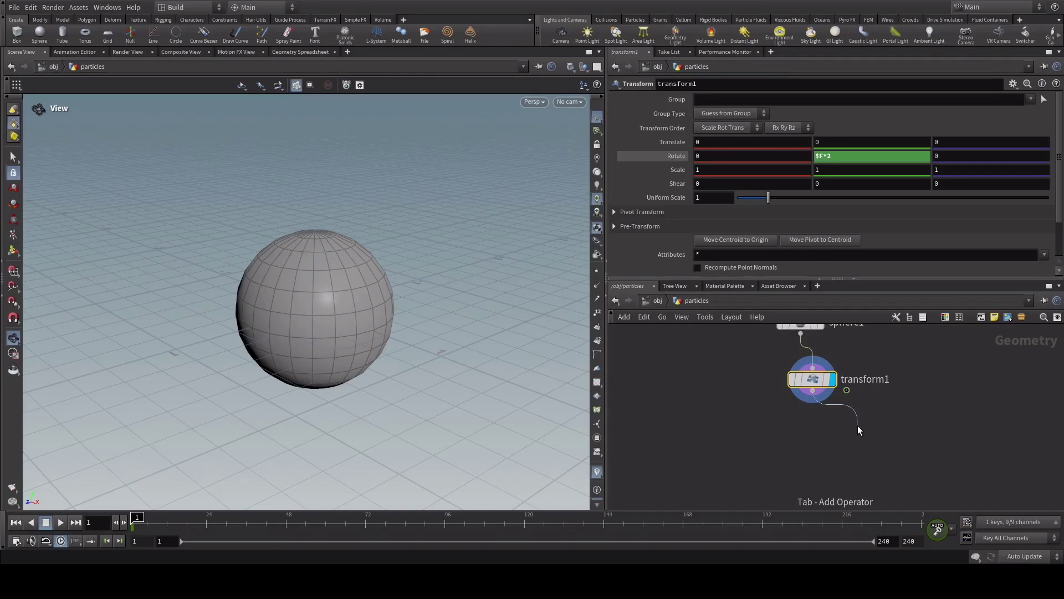
pyautogui.press('Return')
pyautogui.click(881, 402)
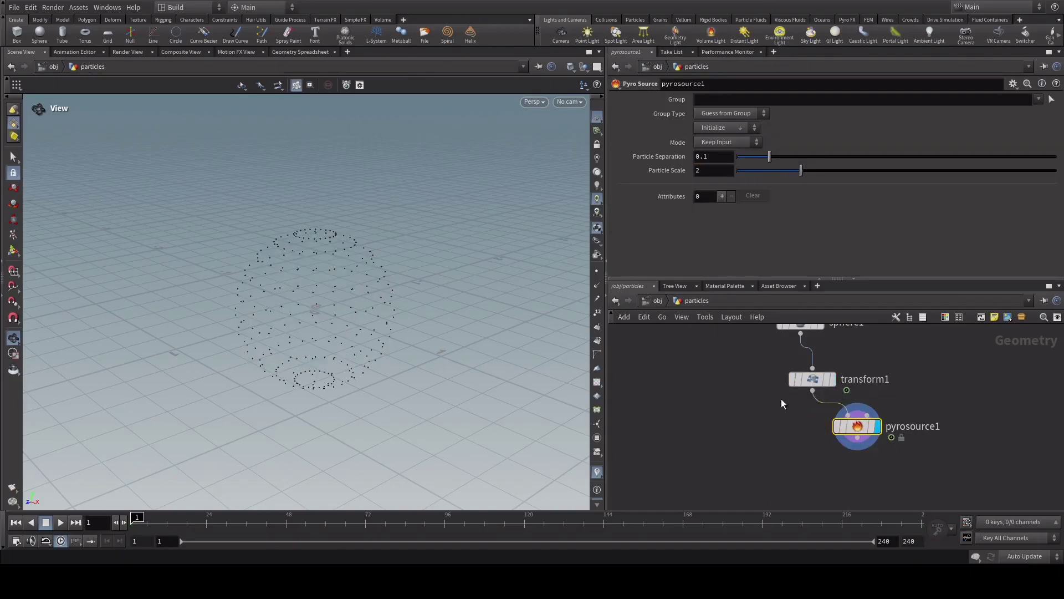
pyautogui.click(729, 143)
pyautogui.click(733, 152)
# - Add one attribute entry to the Pyro Source node and choose density for it
pyautogui.scroll(-1, 891, 229)
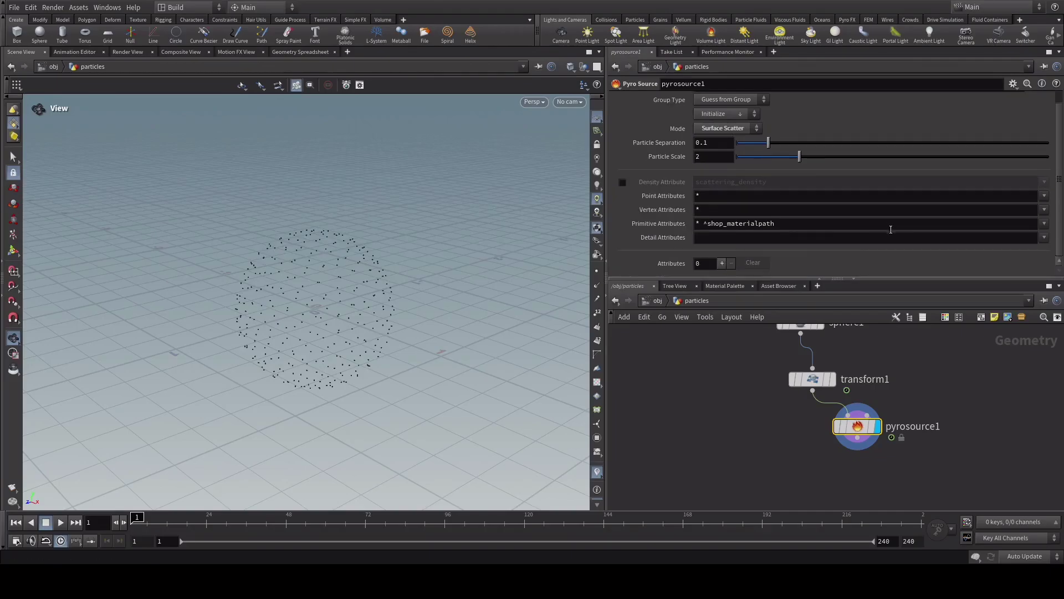
pyautogui.click(722, 263)
pyautogui.scroll(-4, 961, 229)
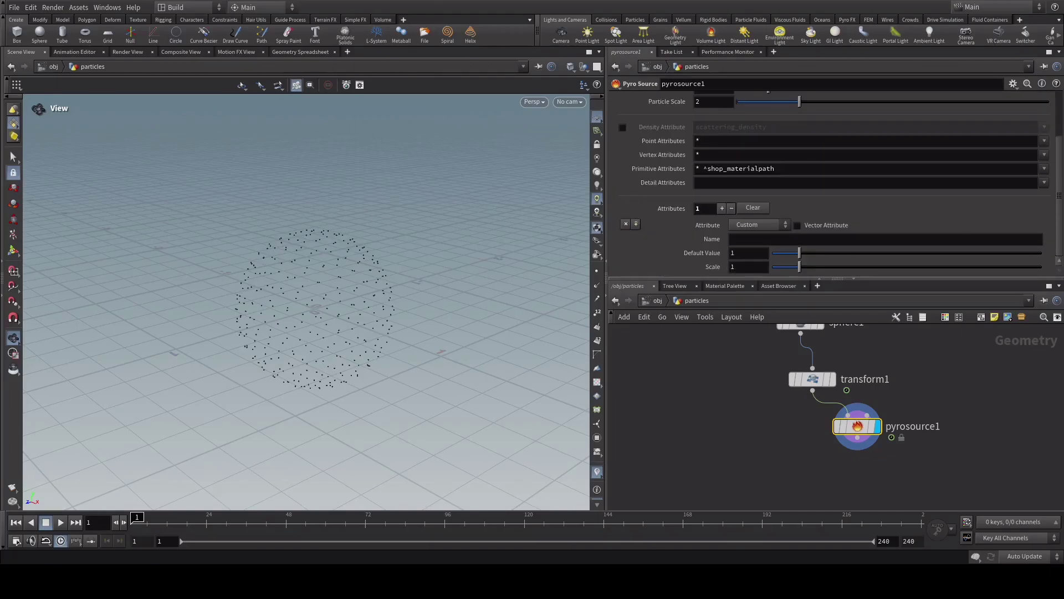
pyautogui.click(745, 221)
pyautogui.click(753, 239)
# - Append and display a Volume Rasterize Attributes node after the Pyro Source, rasterizing the density attribute
pyautogui.moveTo(774, 401); pyautogui.dragTo(785, 354, button='middle')
pyautogui.click(868, 390)
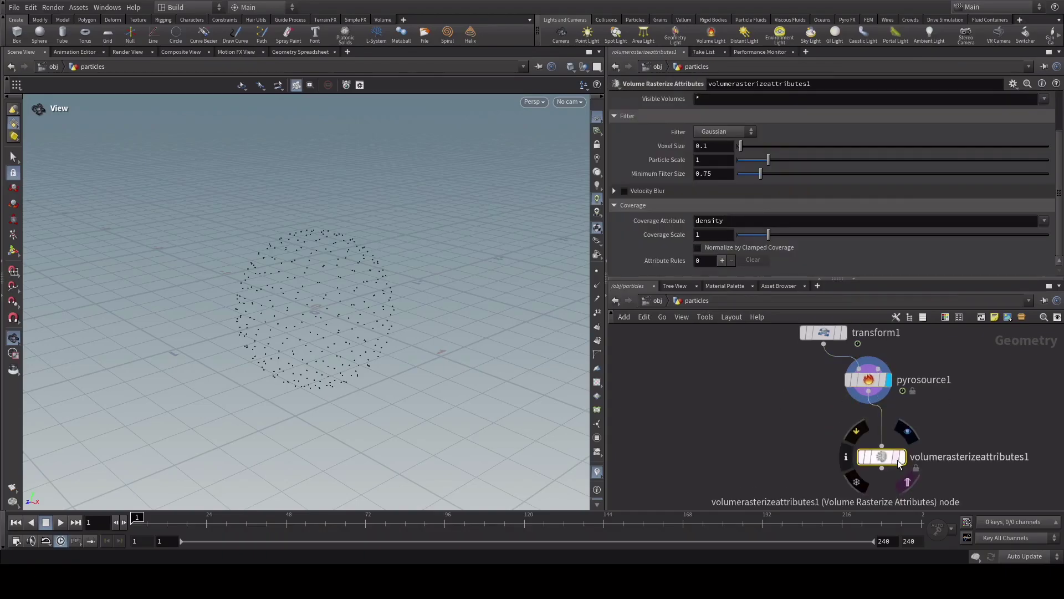
pyautogui.click(900, 458)
pyautogui.scroll(3, 969, 170)
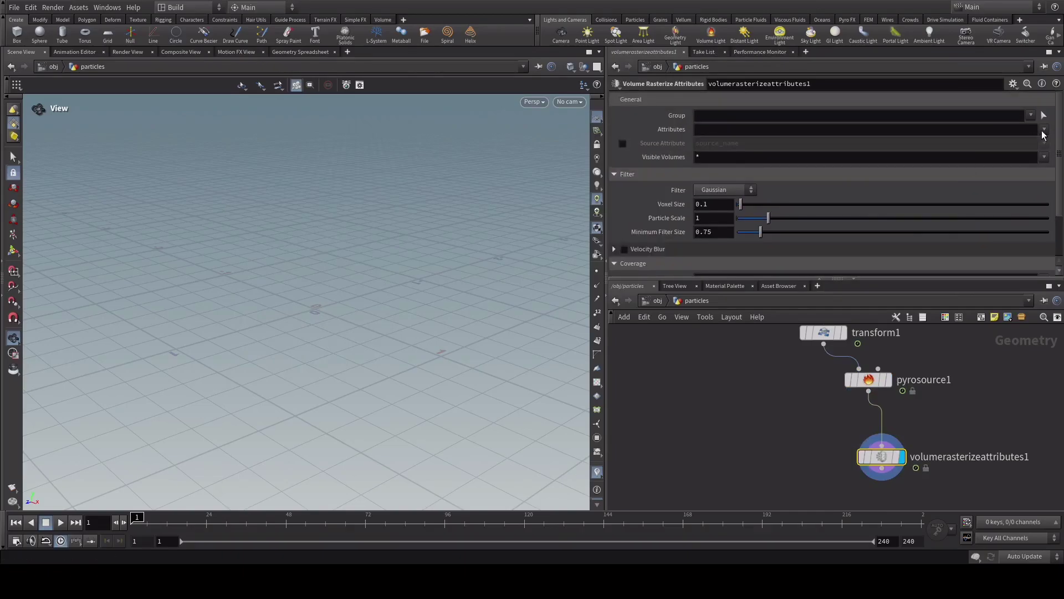
pyautogui.click(1040, 158)
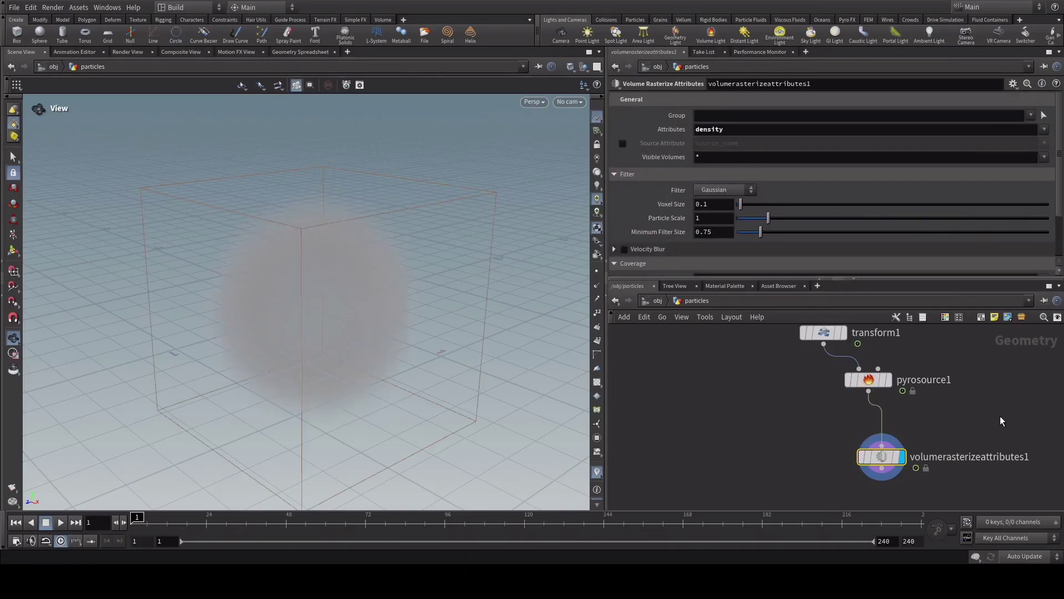
# - Make room below the Pyro Source and insert a Trail node between it and the Volume Rasterize Attributes node
pyautogui.moveTo(1000, 421); pyautogui.dragTo(996, 346, button='middle')
pyautogui.moveTo(880, 386); pyautogui.dragTo(882, 421)
pyautogui.moveTo(965, 356); pyautogui.dragTo(969, 401, button='middle')
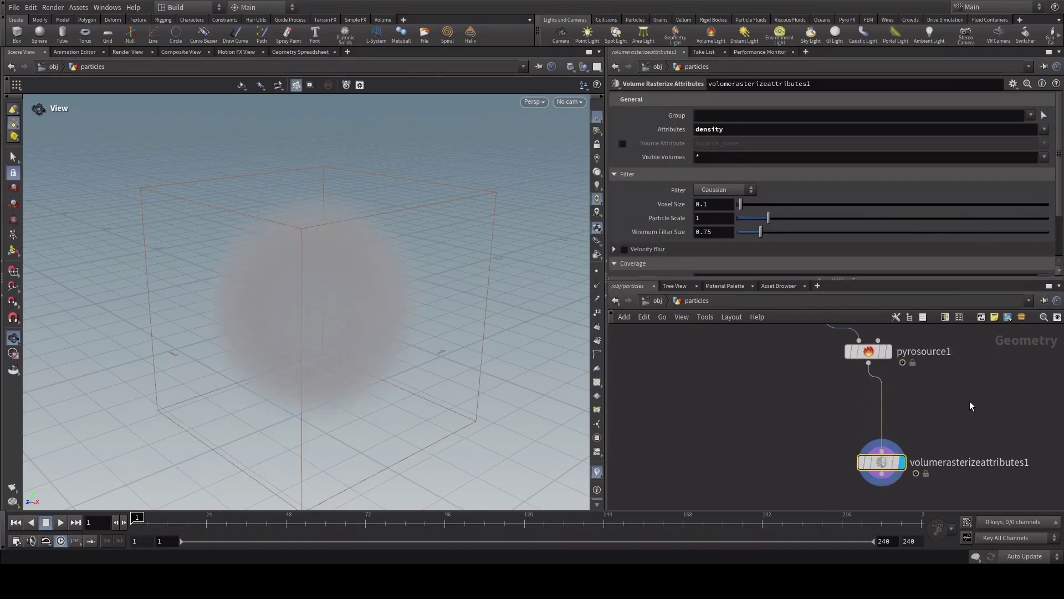
pyautogui.click(885, 356)
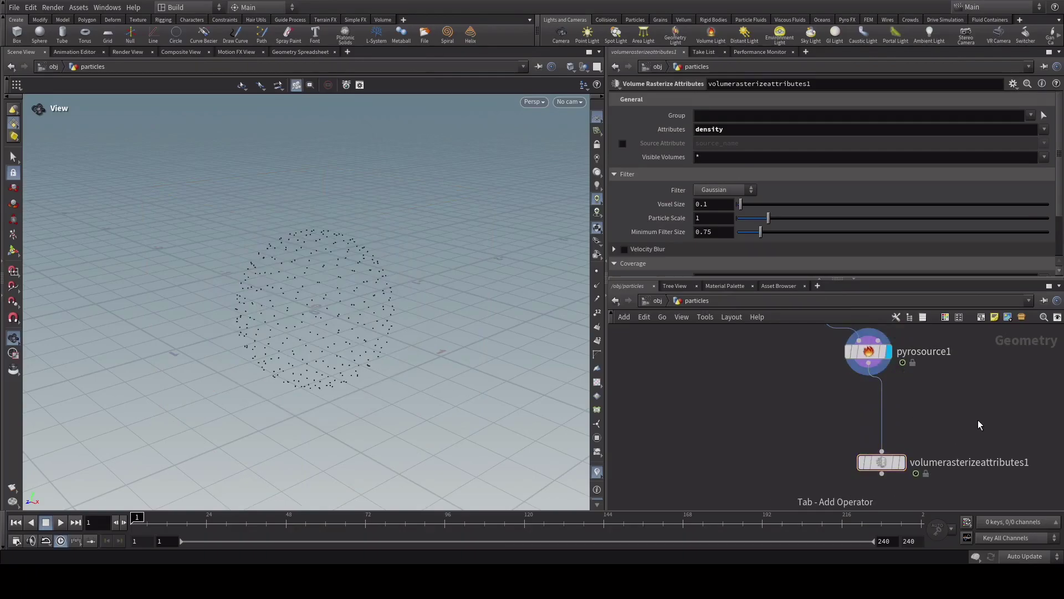
pyautogui.press('Tab')
pyautogui.write('trail')
pyautogui.press('Return')
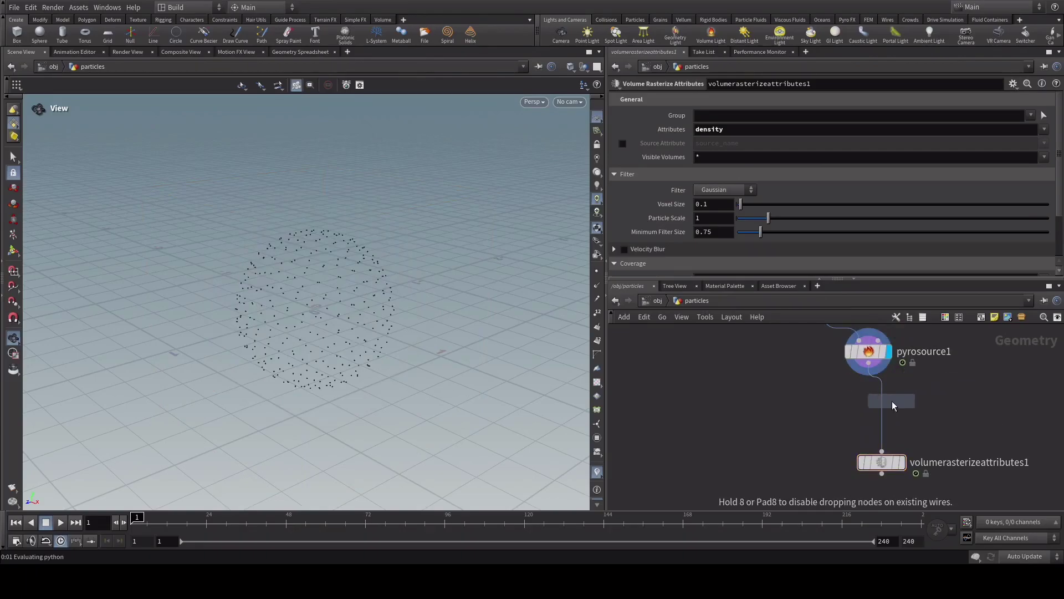
pyautogui.click(956, 400)
pyautogui.moveTo(956, 400); pyautogui.dragTo(887, 405)
# - Set the Trail node's result type to Compute Velocity and display the node
pyautogui.click(735, 99)
pyautogui.click(737, 143)
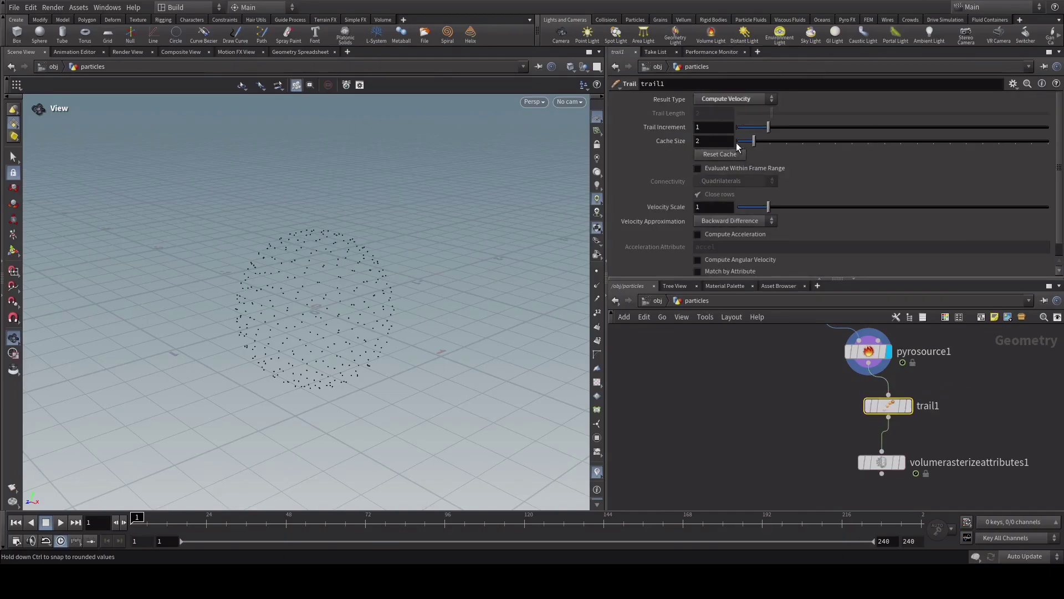
pyautogui.click(908, 405)
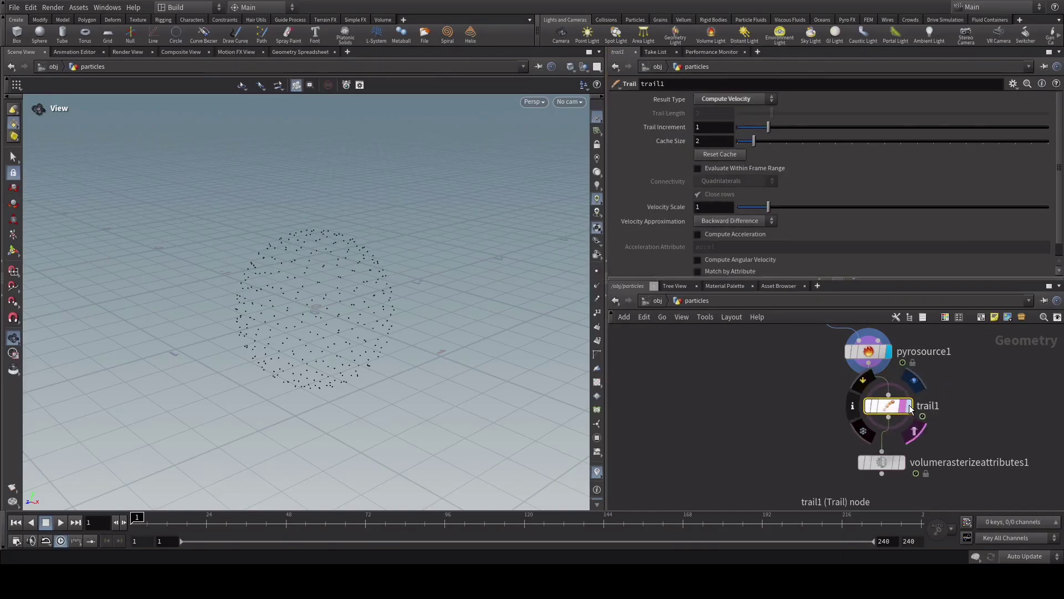
# - Show the point trails in the viewport and play the timeline forward and backward to inspect the point velocities
pyautogui.click(600, 299)
pyautogui.moveTo(317, 297); pyautogui.dragTo(473, 171, button='right')
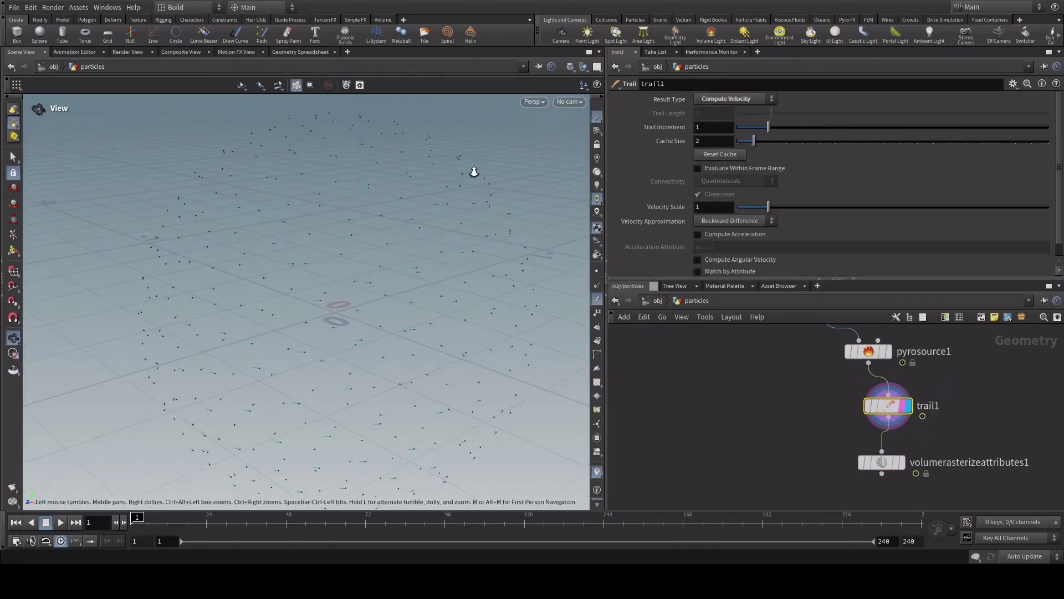
pyautogui.press('Up')
pyautogui.press('Up')
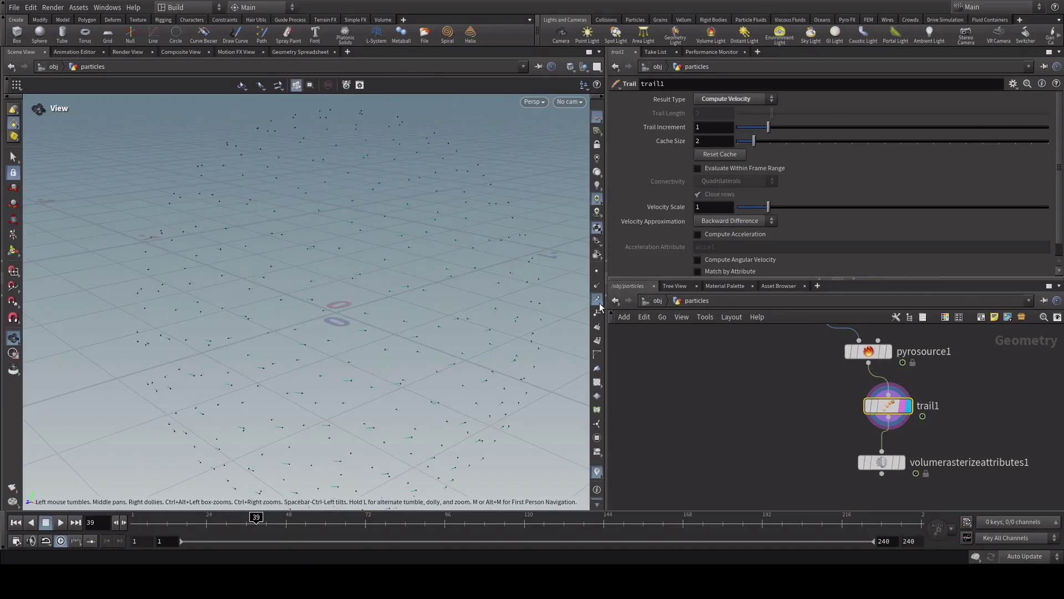
pyautogui.press('Down')
pyautogui.press('Down')
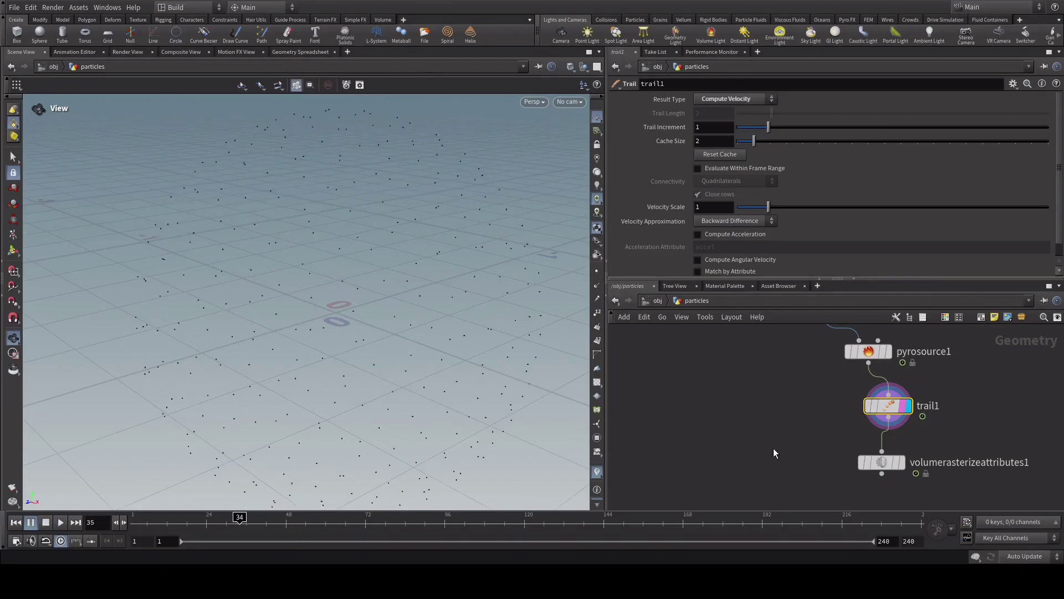
pyautogui.moveTo(444, 304); pyautogui.dragTo(316, 333, button='right')
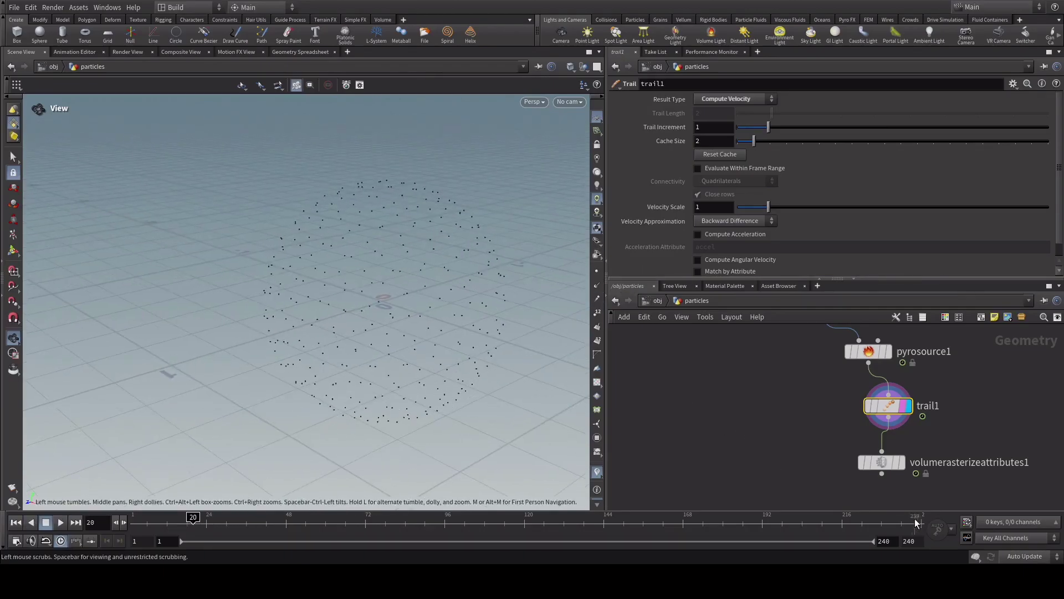
# - Display the Volume Rasterize Attributes node and add v to its rasterized attributes alongside density
pyautogui.click(903, 463)
pyautogui.moveTo(968, 475); pyautogui.dragTo(962, 398, button='middle')
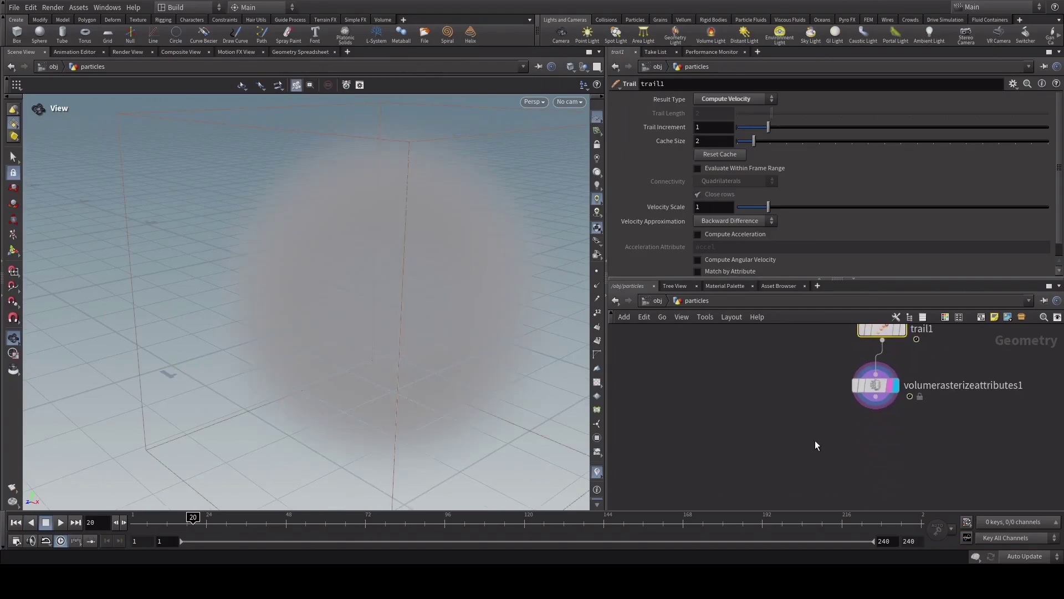
pyautogui.click(875, 384)
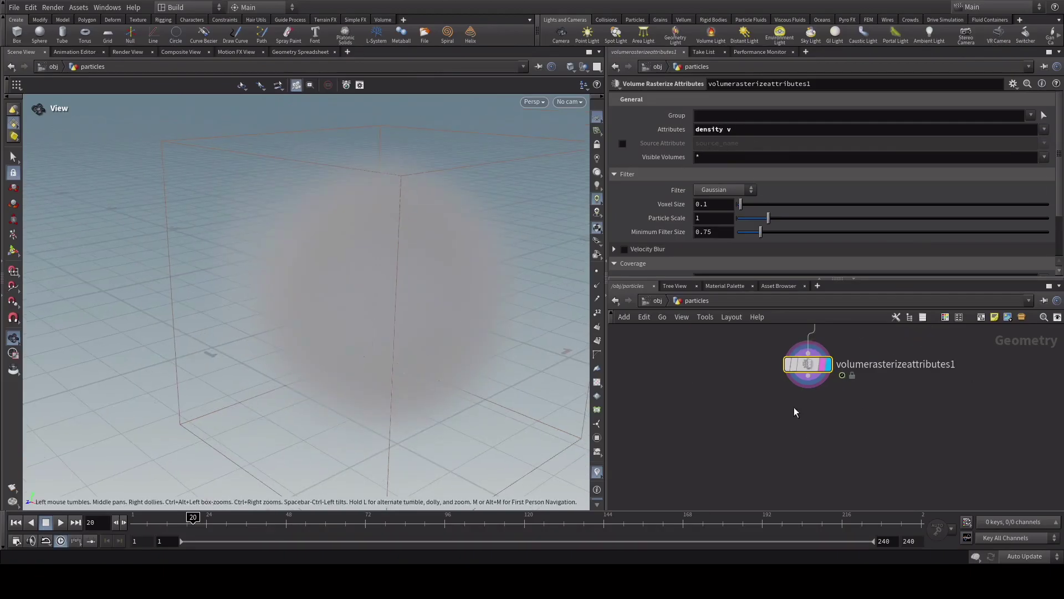
# - Append and display a Pyro Solver after the Volume Rasterize Attributes node, and return to the first frame
pyautogui.click(807, 376)
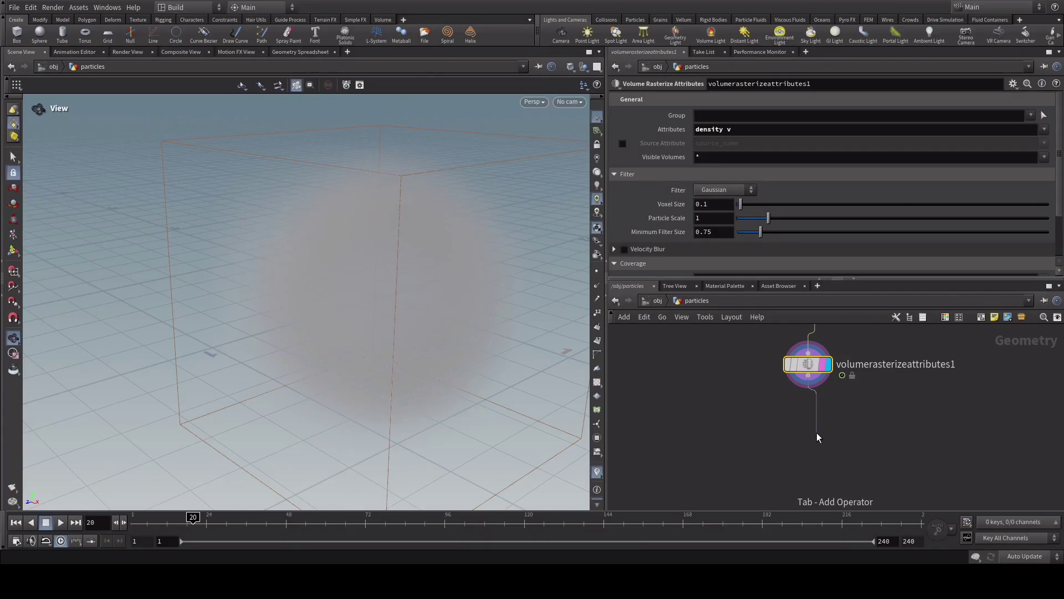
pyautogui.click(817, 432)
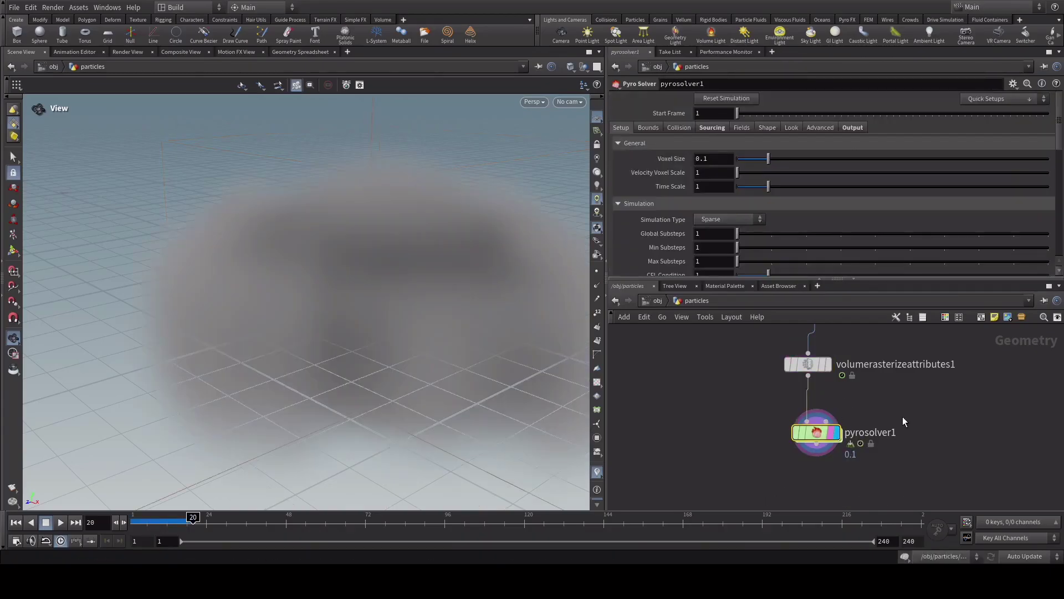
pyautogui.hotkey('ctrl', 'Up')
# - Play the pyro simulation from the first frame to examine how the smoke moves, and rewind it
pyautogui.moveTo(410, 233); pyautogui.dragTo(567, 254, button='right')
pyautogui.moveTo(451, 281); pyautogui.dragTo(398, 298)
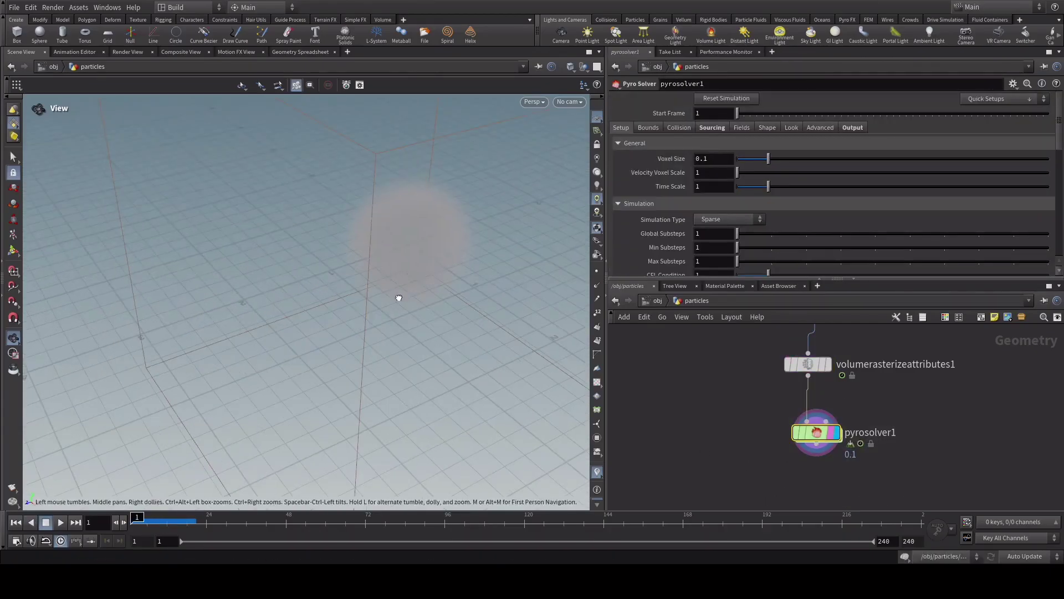
pyautogui.moveTo(748, 386); pyautogui.dragTo(744, 476, button='middle')
pyautogui.click(810, 397)
pyautogui.moveTo(393, 299); pyautogui.dragTo(569, 355)
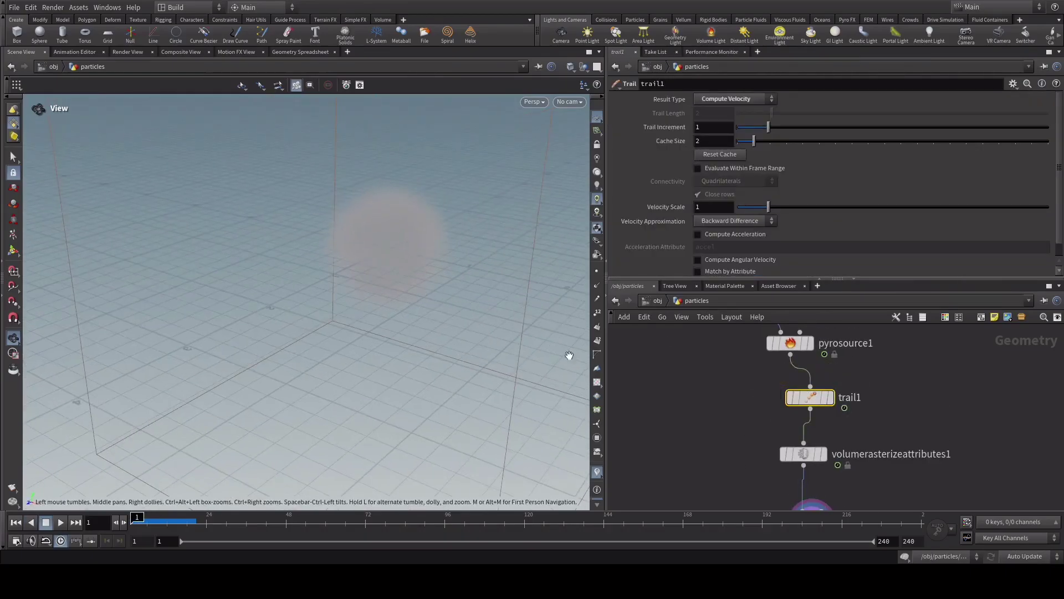
pyautogui.press('Up')
pyautogui.moveTo(409, 269); pyautogui.dragTo(446, 287)
pyautogui.press('Down')
pyautogui.hotkey('ctrl', 'Up')
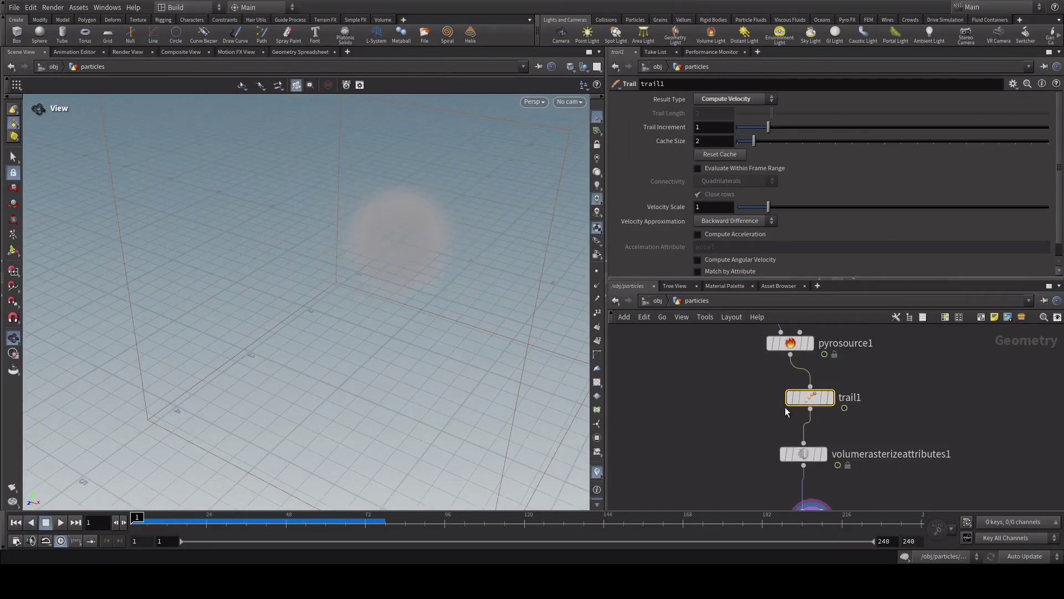
# - Remove the temperature, flame and Cd fields from the Pyro Solver's export fields, keeping density and vel
pyautogui.click(789, 398)
pyautogui.moveTo(921, 499); pyautogui.dragTo(930, 424, button='middle')
pyautogui.click(820, 448)
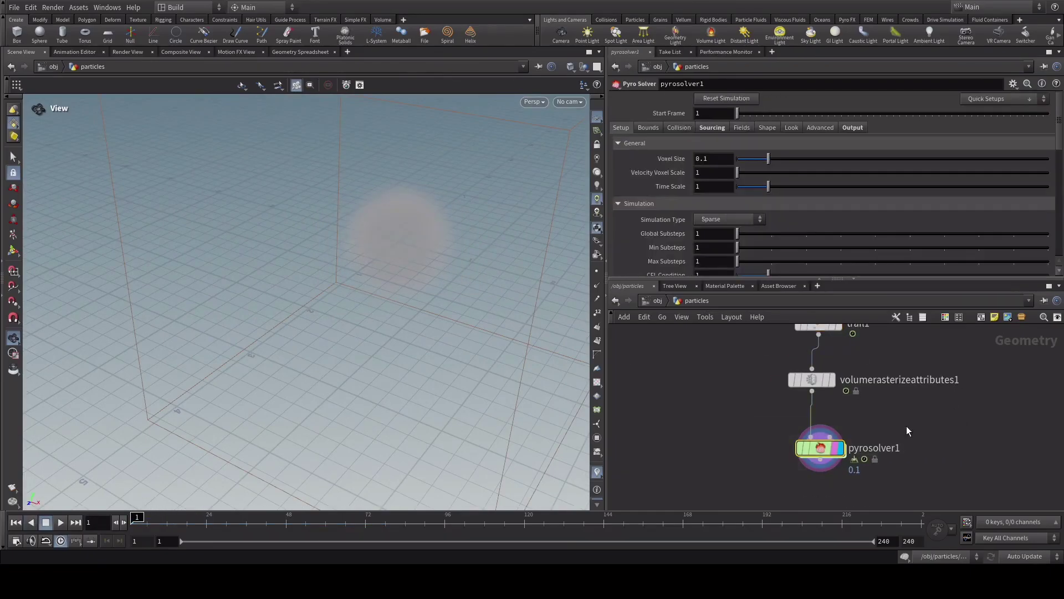
pyautogui.click(852, 127)
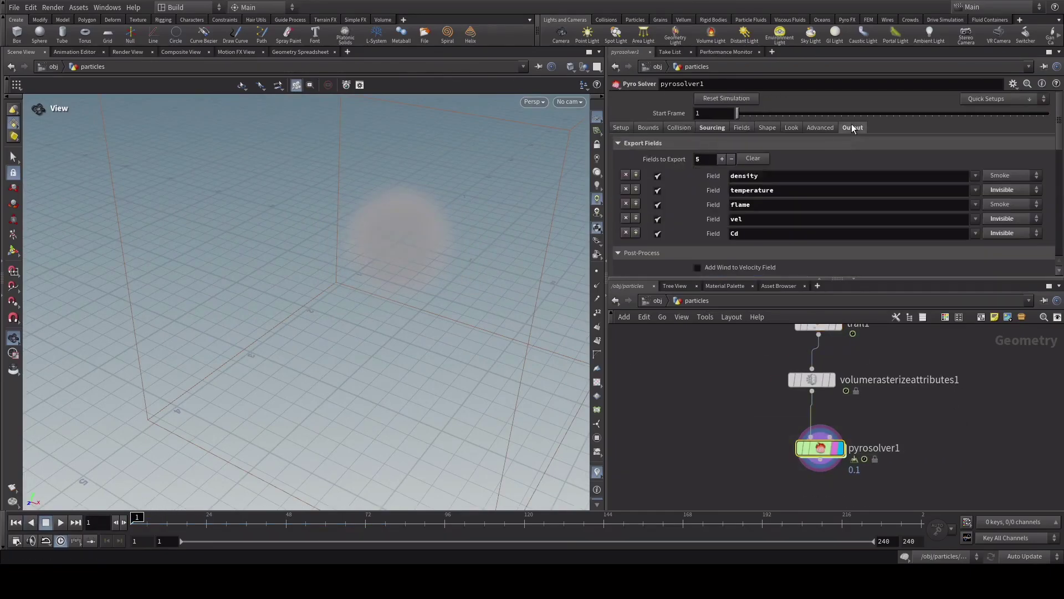
pyautogui.click(625, 189)
pyautogui.click(625, 190)
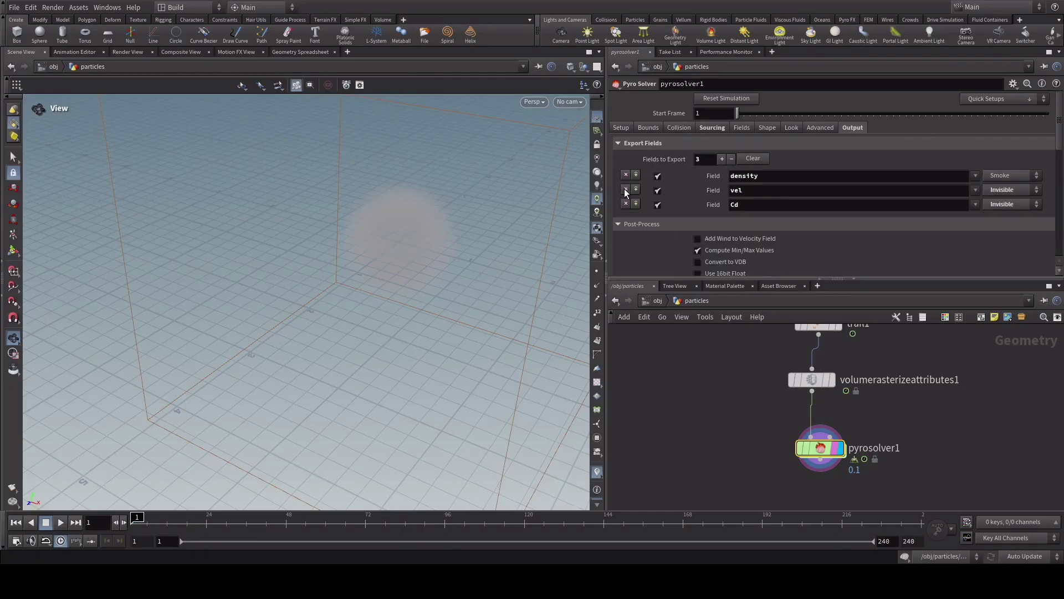
pyautogui.click(625, 203)
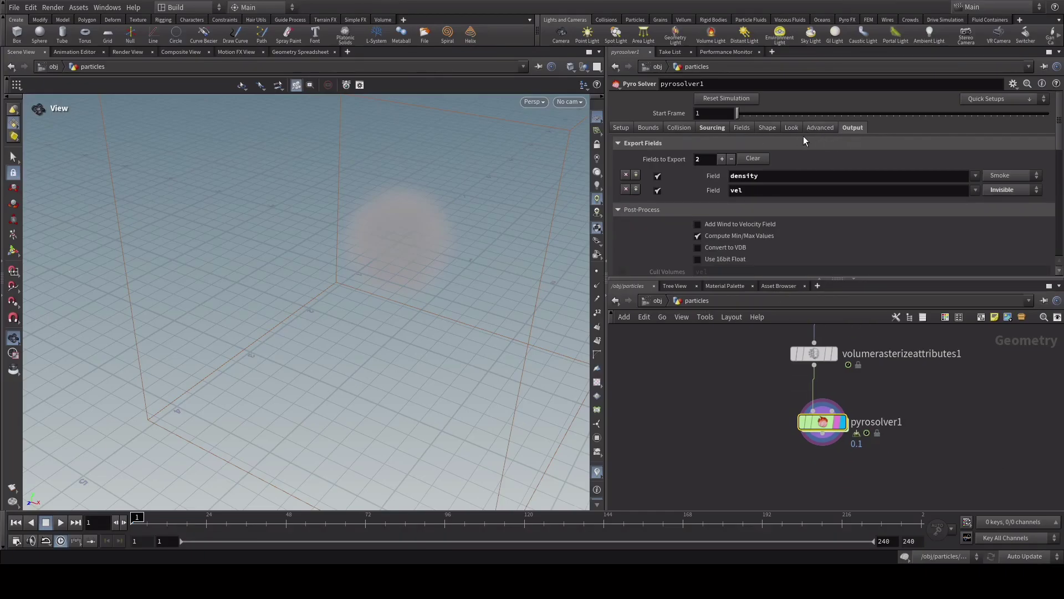
# - Disable Fire in the Pyro Solver's look settings, leaving Smoke enabled
pyautogui.click(791, 127)
pyautogui.click(627, 233)
pyautogui.click(617, 233)
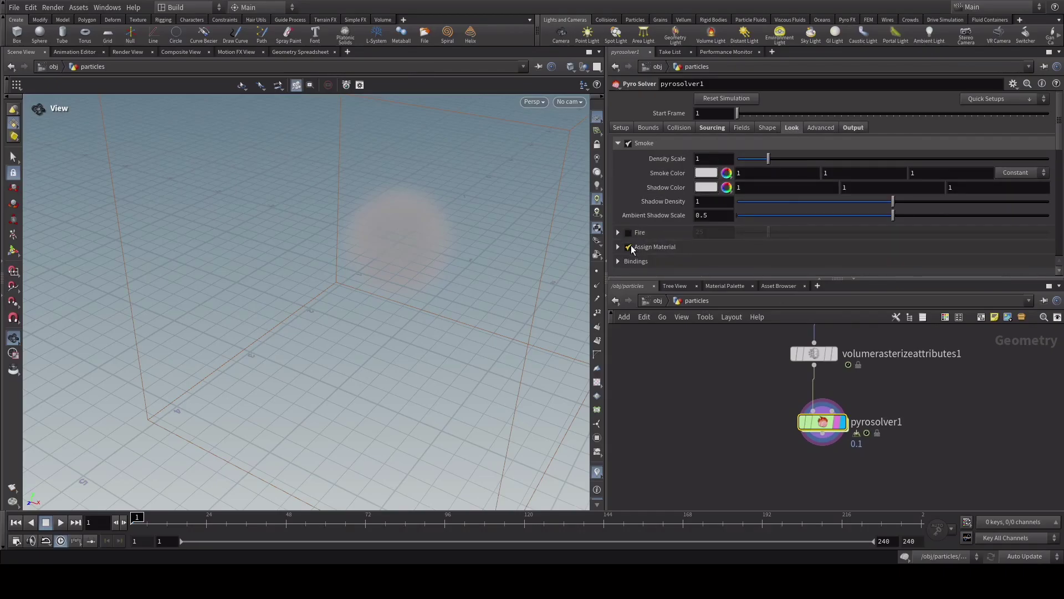
# - Disable Buoyancy in the Pyro Solver's shape settings and enable Turbulence with a strength of 1
pyautogui.click(766, 128)
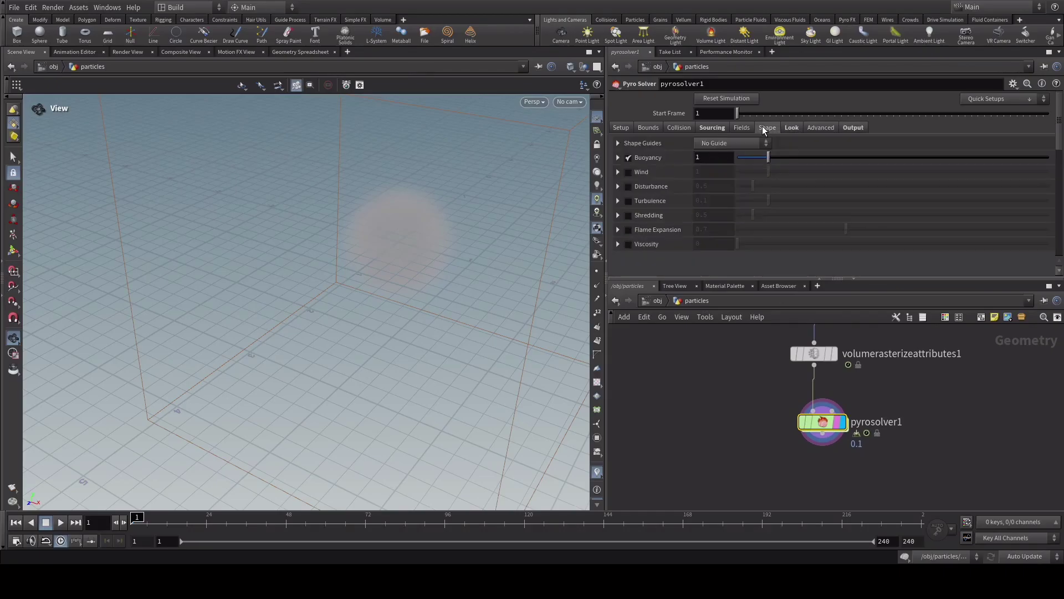
pyautogui.click(629, 158)
pyautogui.click(628, 201)
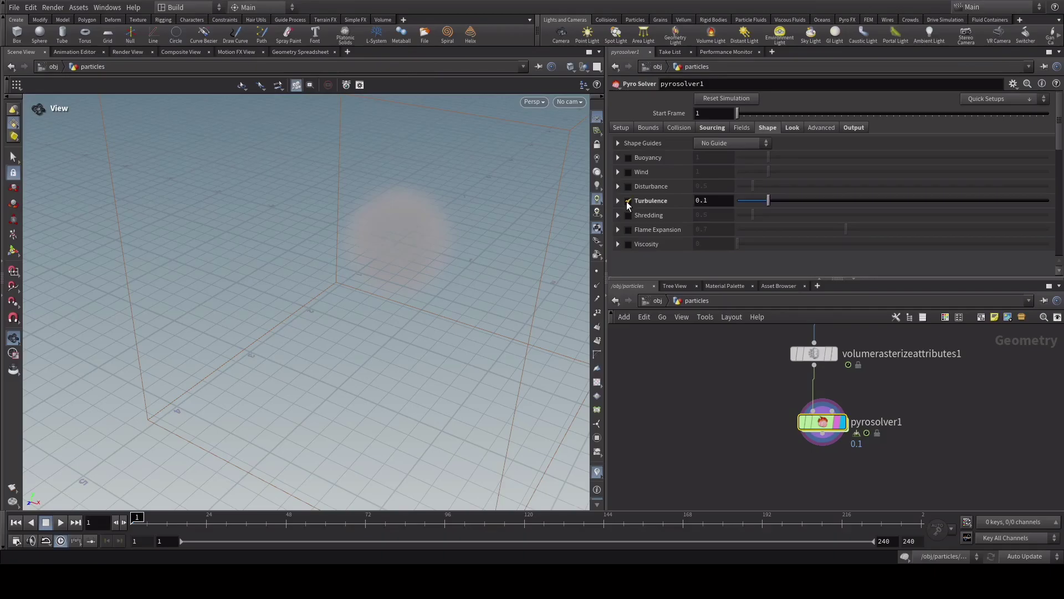
pyautogui.click(617, 201)
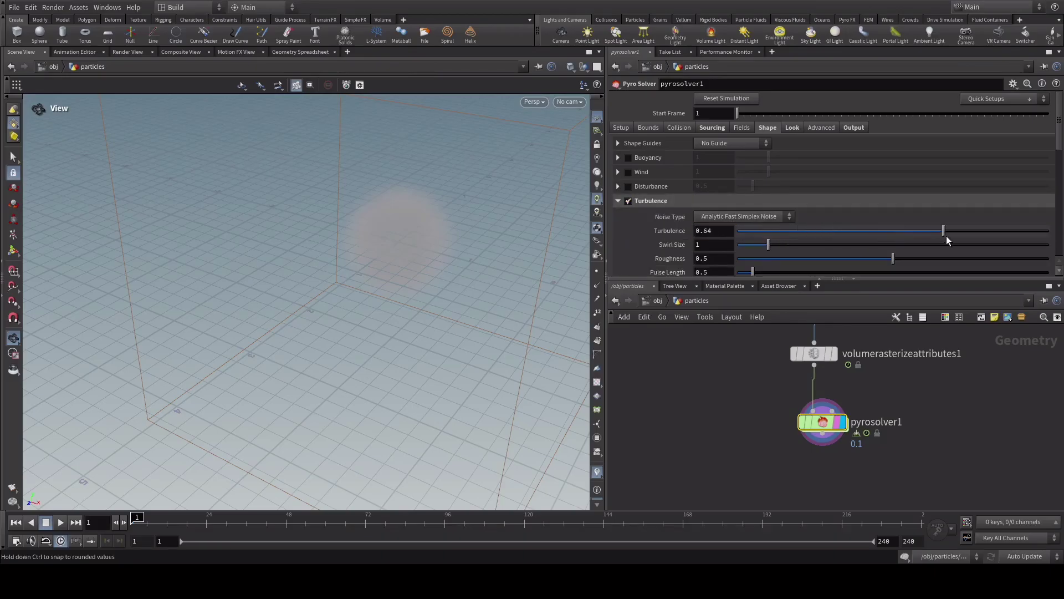
# - Turn off the turbulence control field and set the turbulence threshold field to density
pyautogui.moveTo(1059, 143); pyautogui.dragTo(1055, 199)
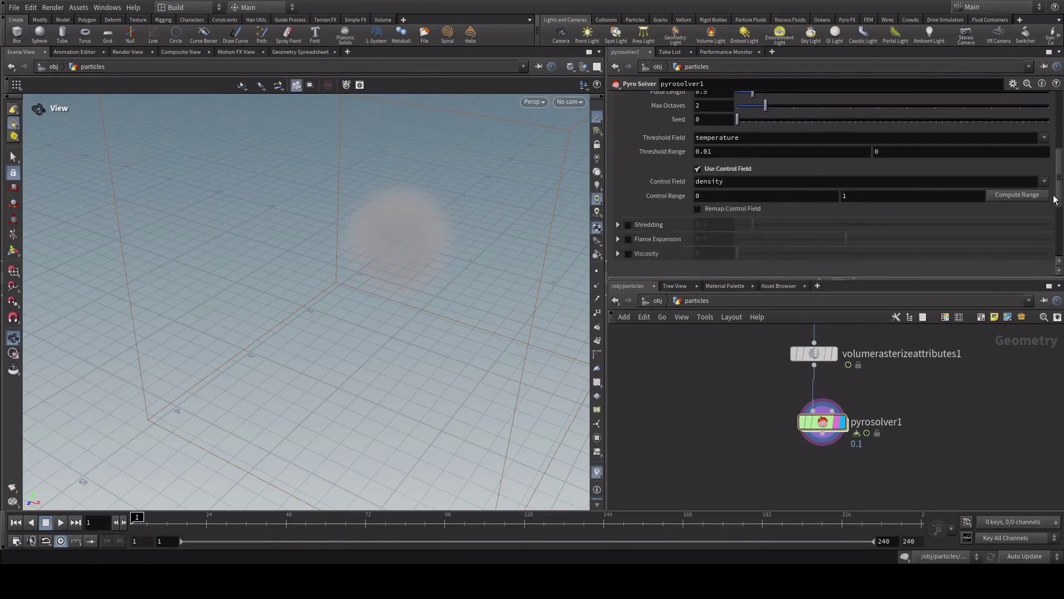
pyautogui.scroll(2, 853, 191)
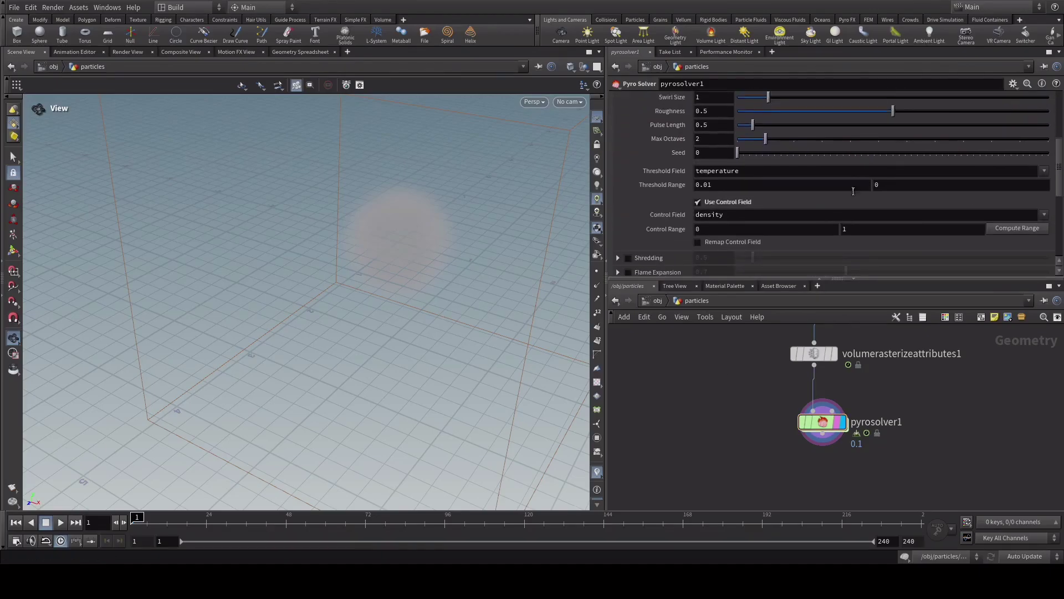
pyautogui.click(746, 200)
pyautogui.click(752, 170)
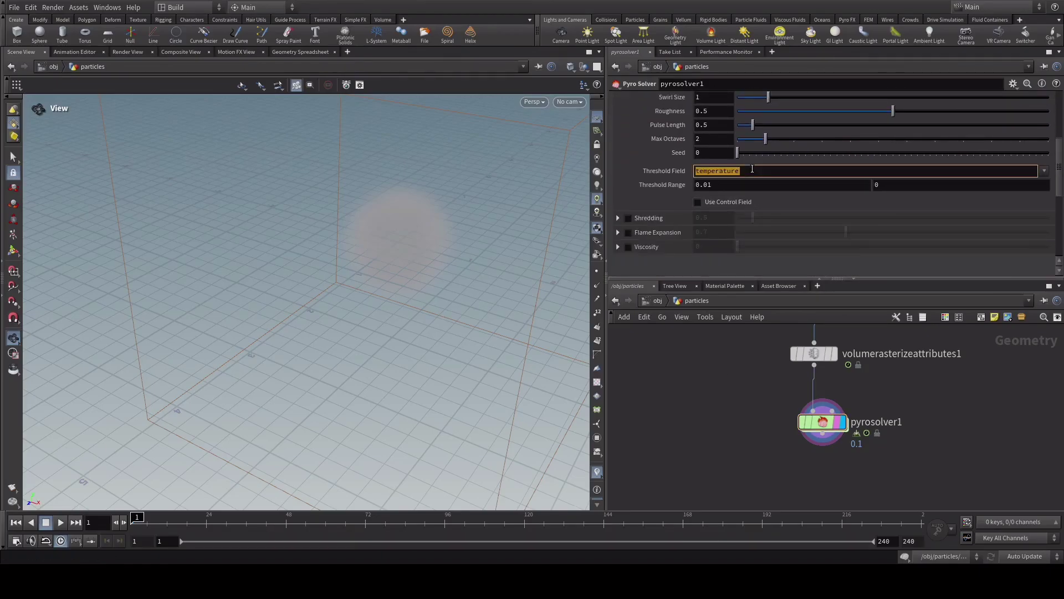
pyautogui.write('density')
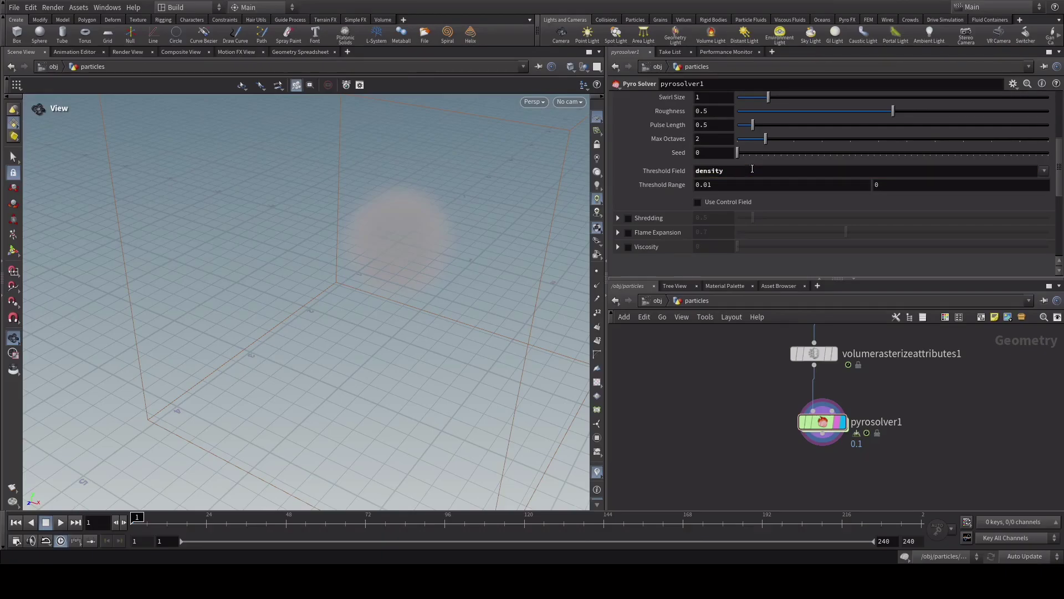
pyautogui.scroll(8, 632, 177)
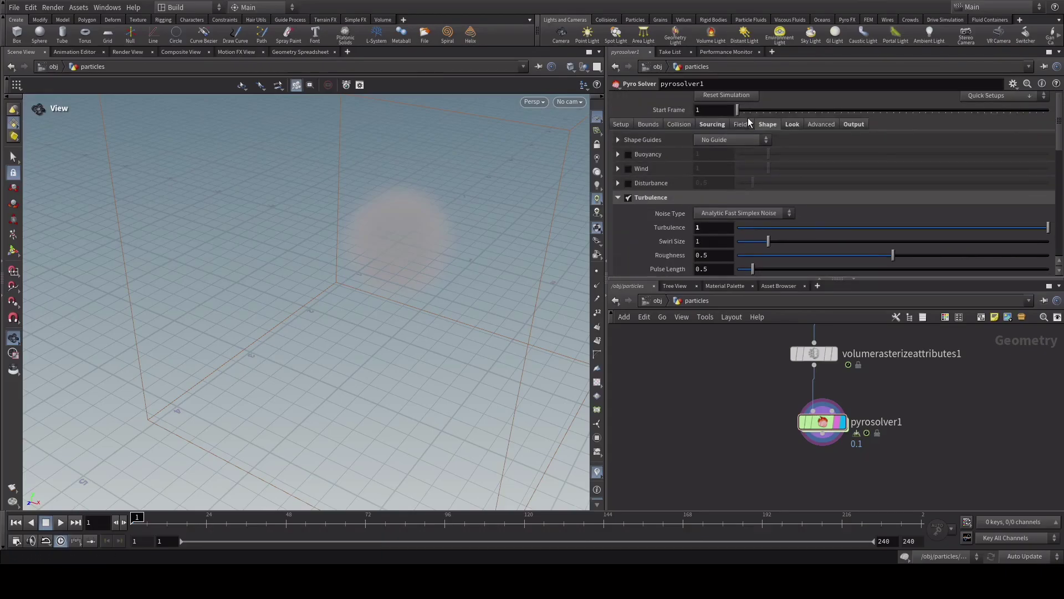
# - Remove the temperature and flame sources from the Pyro Solver's sourcing, keeping density and vel
pyautogui.click(719, 125)
pyautogui.scroll(-3, 726, 133)
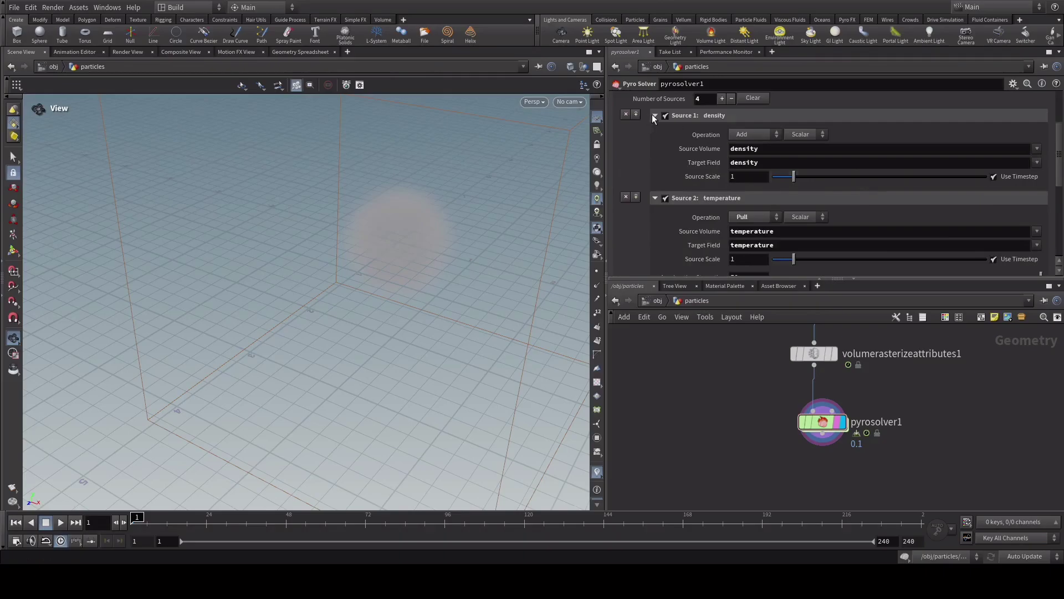
pyautogui.click(655, 115)
pyautogui.click(655, 130)
pyautogui.click(655, 144)
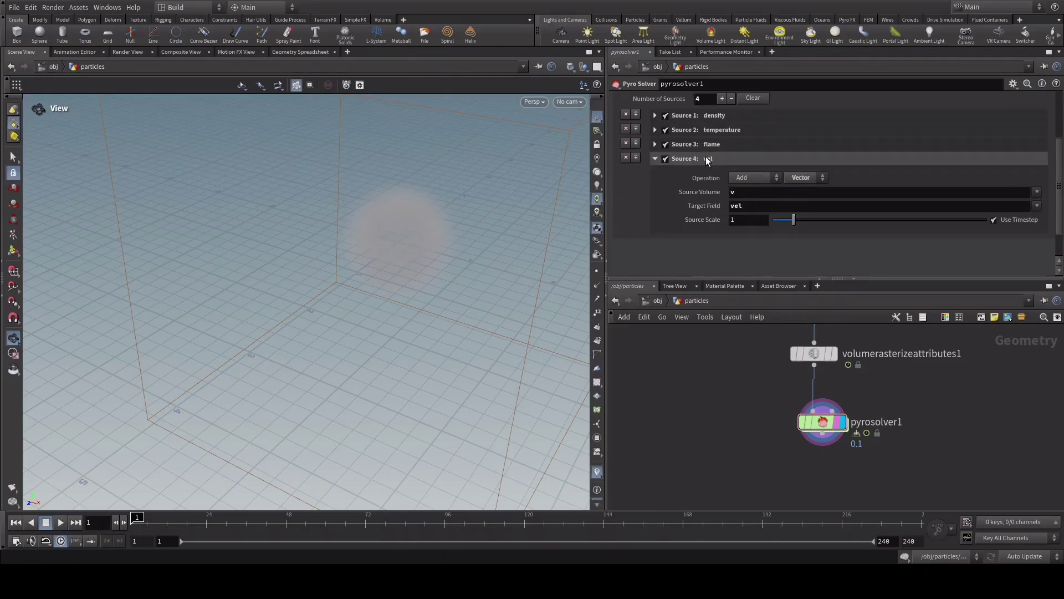
pyautogui.click(626, 143)
pyautogui.click(625, 129)
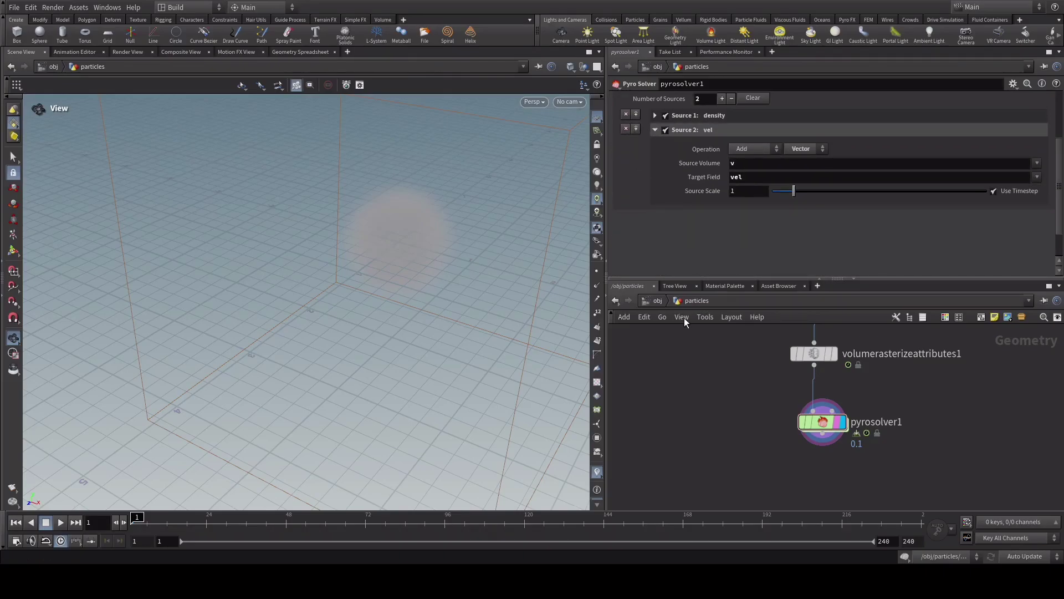
# - Disable the vel source, play the simulation to examine the smoke without it, and re-enable the source
pyautogui.moveTo(405, 244); pyautogui.dragTo(413, 265)
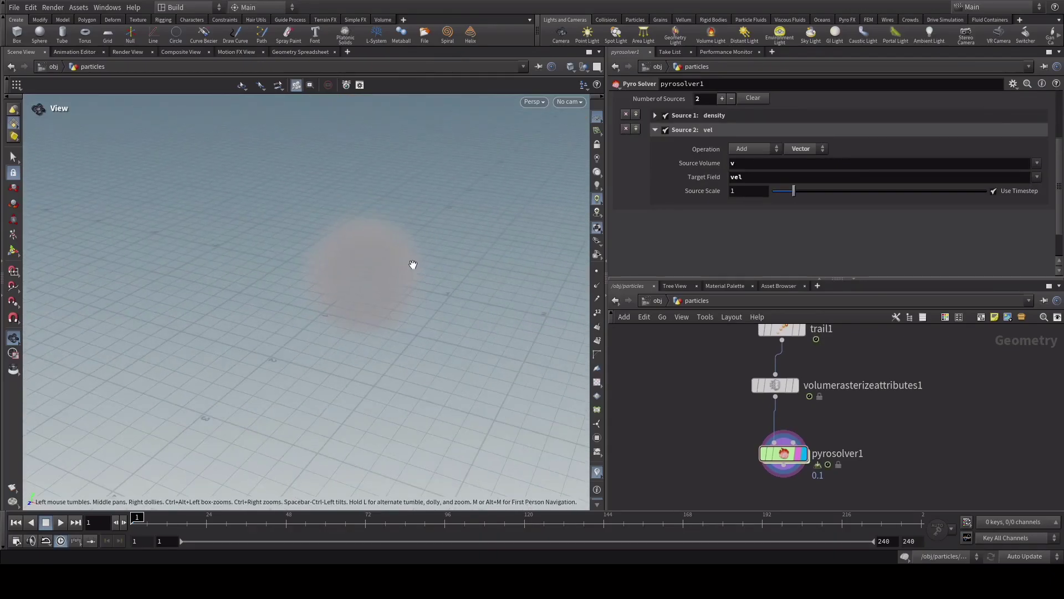
pyautogui.click(665, 130)
pyautogui.press('Up')
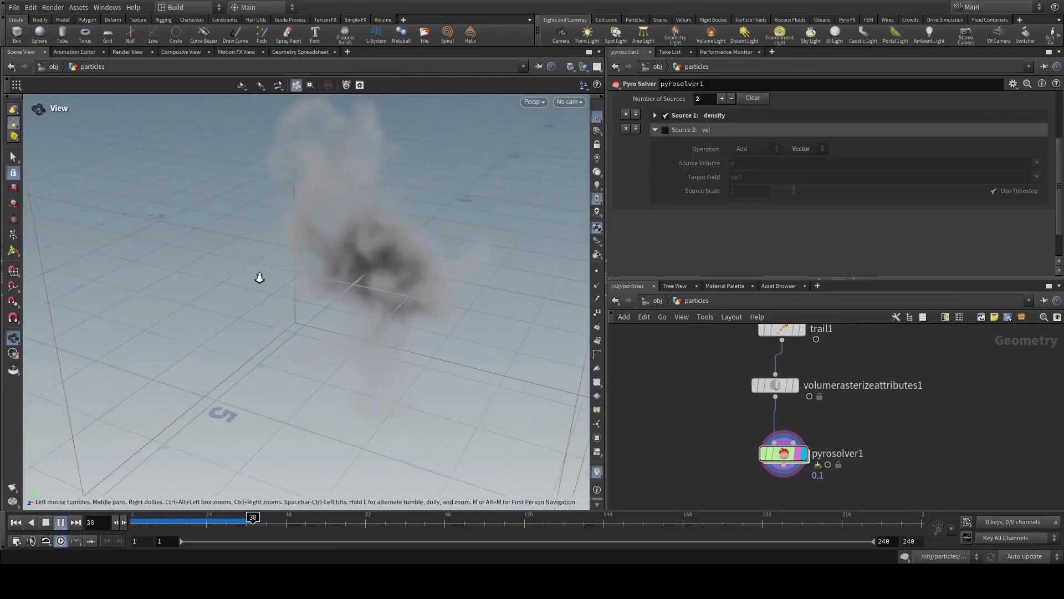
pyautogui.moveTo(259, 278); pyautogui.dragTo(342, 252, button='right')
pyautogui.press('Down')
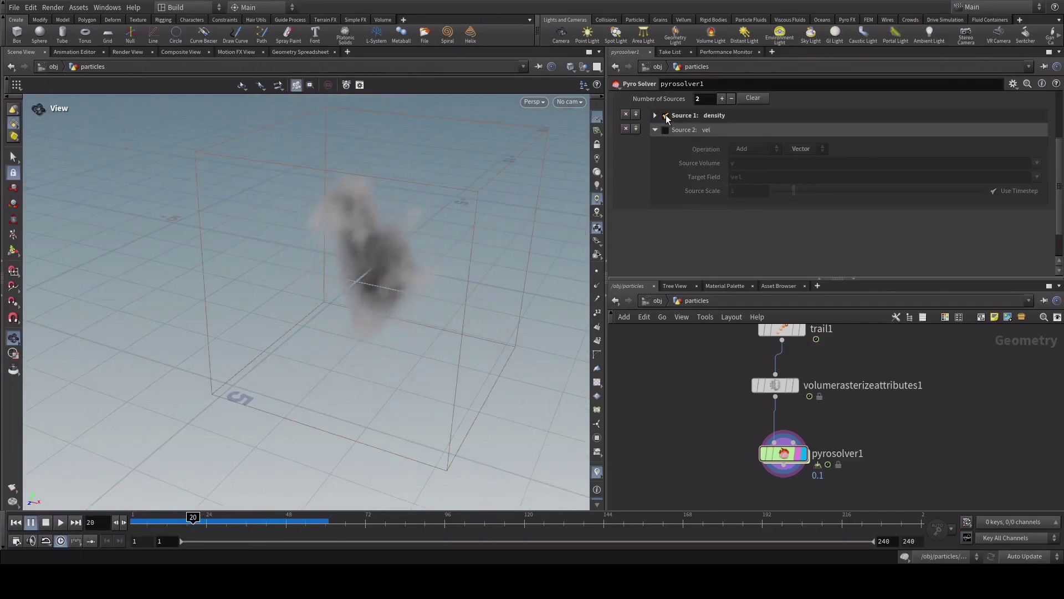
pyautogui.click(665, 130)
# - Play the simulation with the vel source active to examine how it drives the smoke, and play it backwards
pyautogui.moveTo(468, 240); pyautogui.dragTo(423, 254)
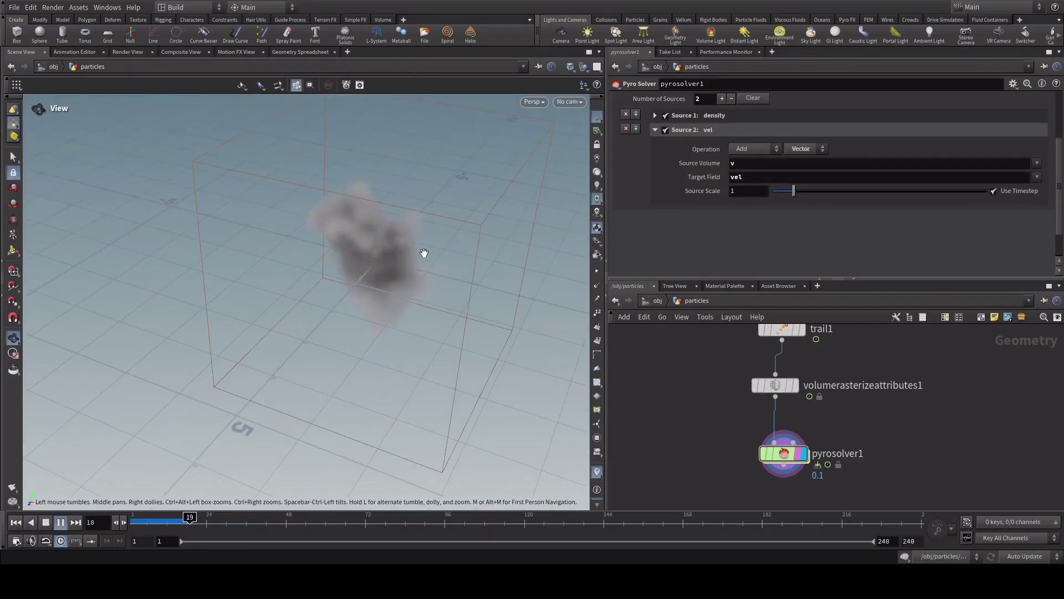
pyautogui.moveTo(356, 283); pyautogui.dragTo(388, 256, button='right')
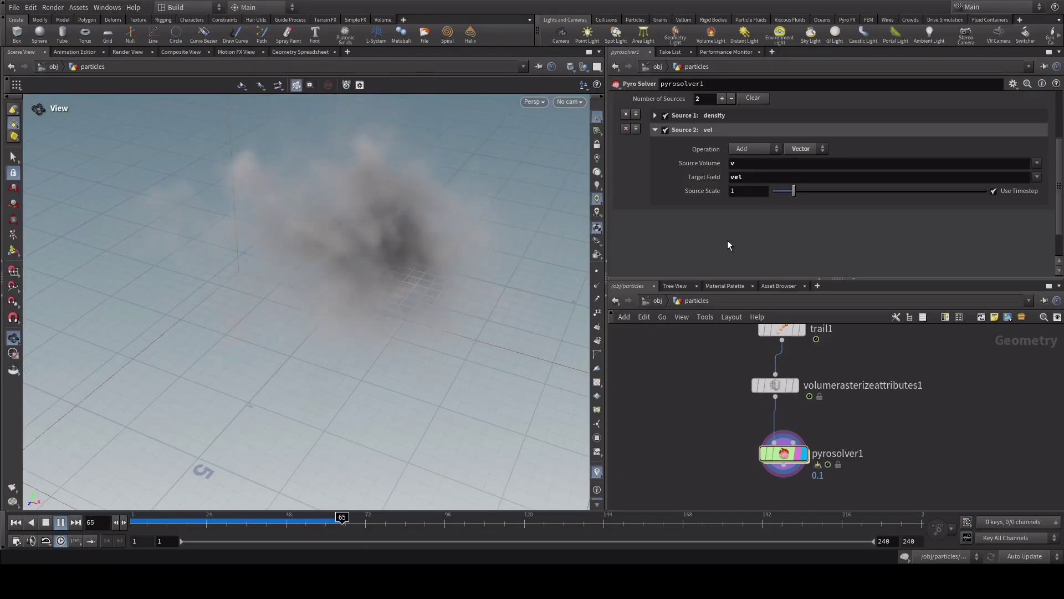
pyautogui.press('Down')
pyautogui.press('Down')
pyautogui.moveTo(874, 403); pyautogui.dragTo(882, 438, button='middle')
# - Play the simulation with Turbulence disabled, re-enable it and replay from the first frame to compare the smoke, and rewind
pyautogui.scroll(2, 736, 180)
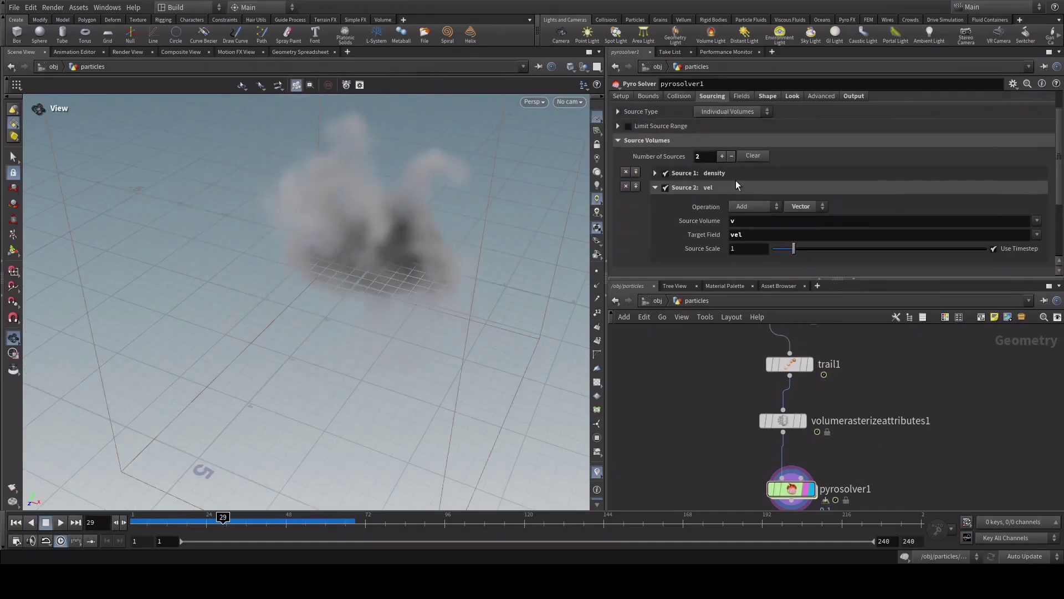
pyautogui.scroll(1, 743, 167)
pyautogui.click(767, 110)
pyautogui.click(210, 517)
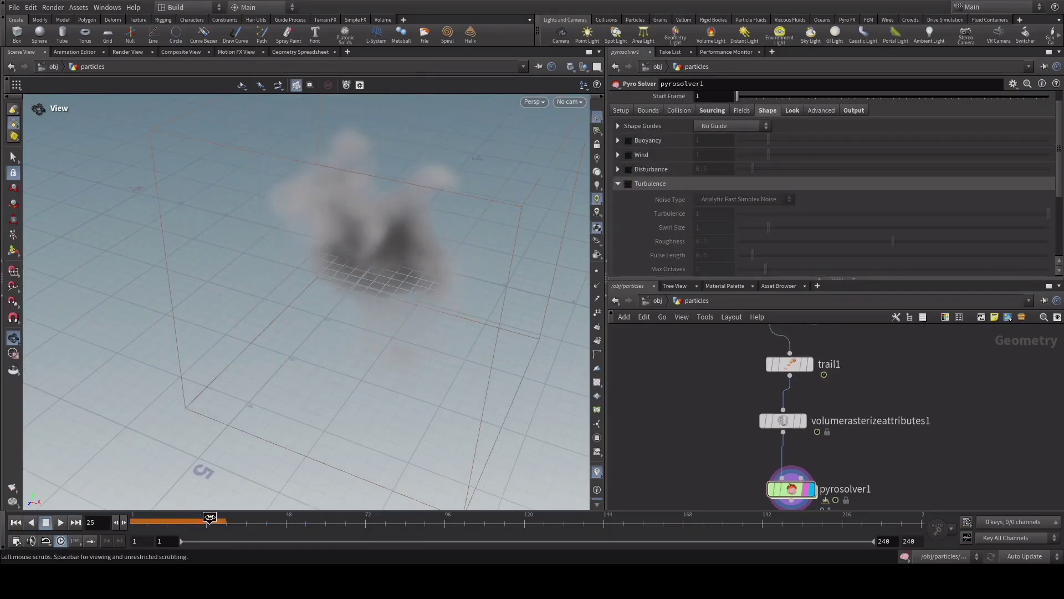
pyautogui.moveTo(210, 517); pyautogui.dragTo(132, 517)
pyautogui.press('Up')
pyautogui.moveTo(375, 271); pyautogui.dragTo(393, 268)
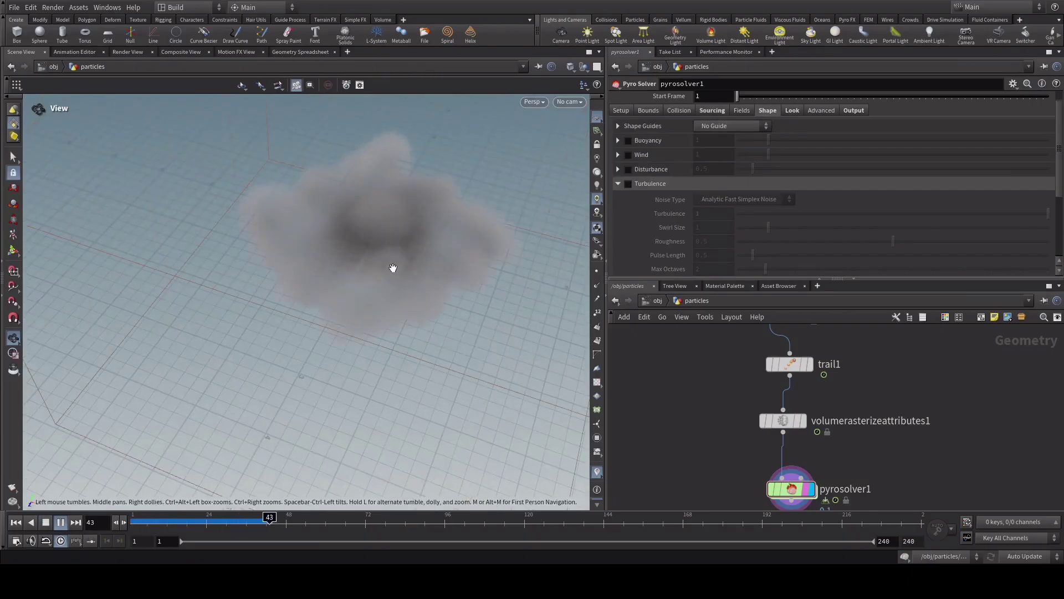
pyautogui.press('Down')
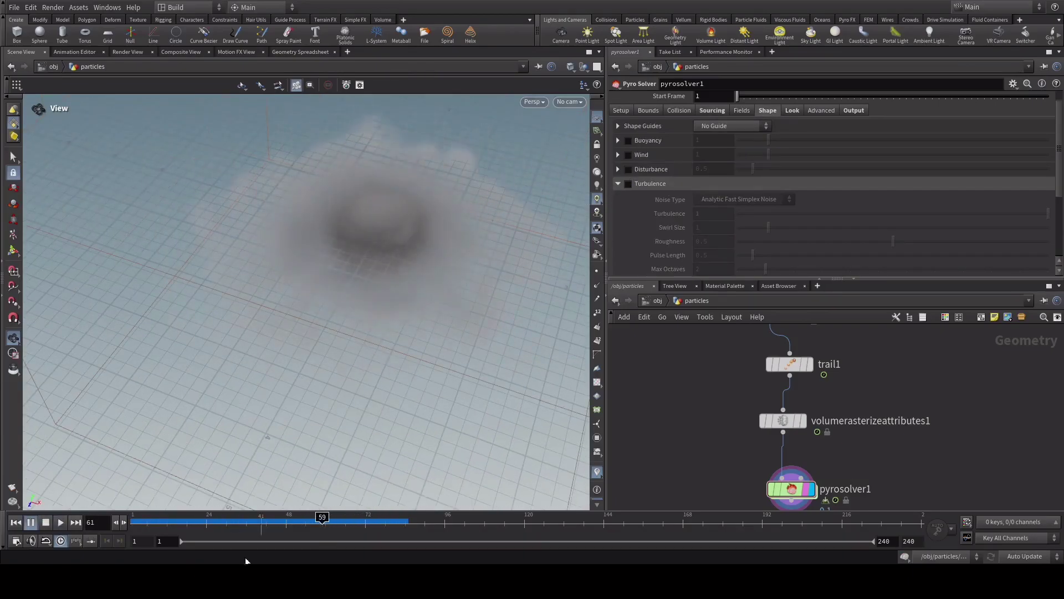
pyautogui.click(133, 519)
pyautogui.click(627, 184)
pyautogui.press('Up')
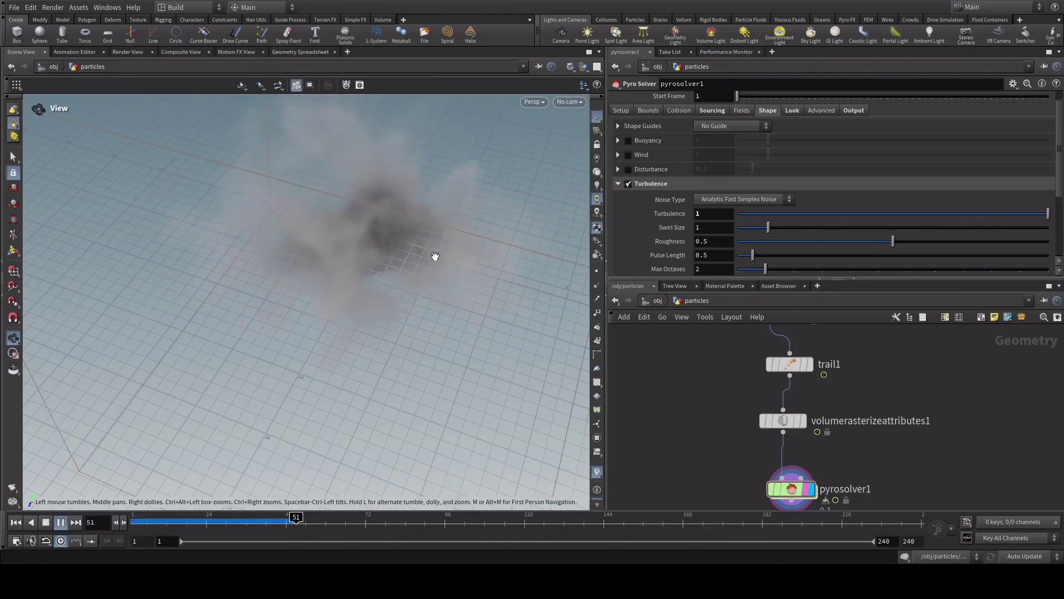
pyautogui.moveTo(291, 519); pyautogui.dragTo(133, 519)
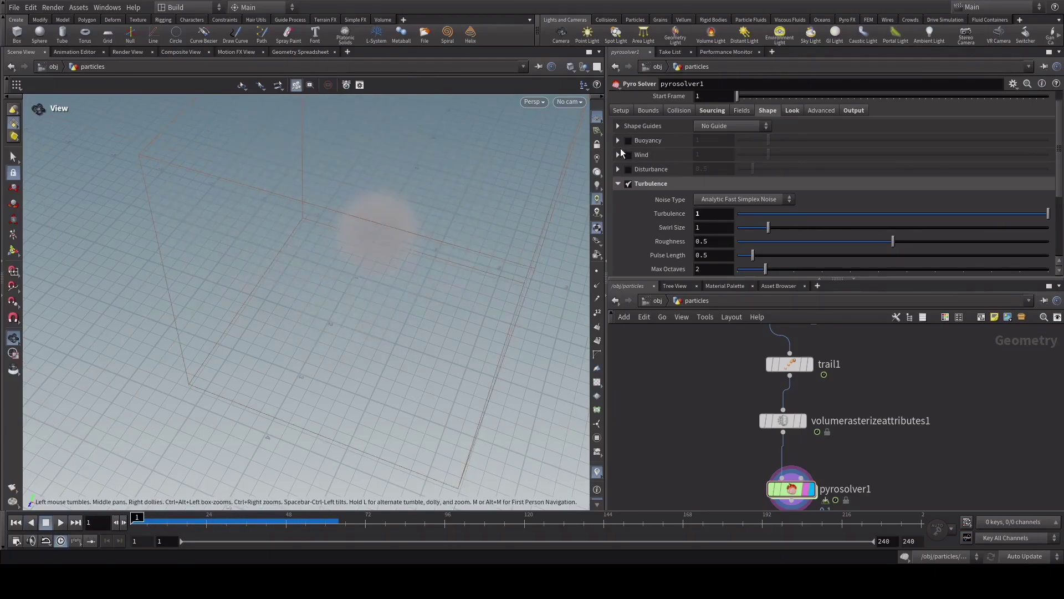
# - Set the Pyro Solver's time scale to 0.66 in its general setup
pyautogui.click(715, 111)
pyautogui.click(621, 111)
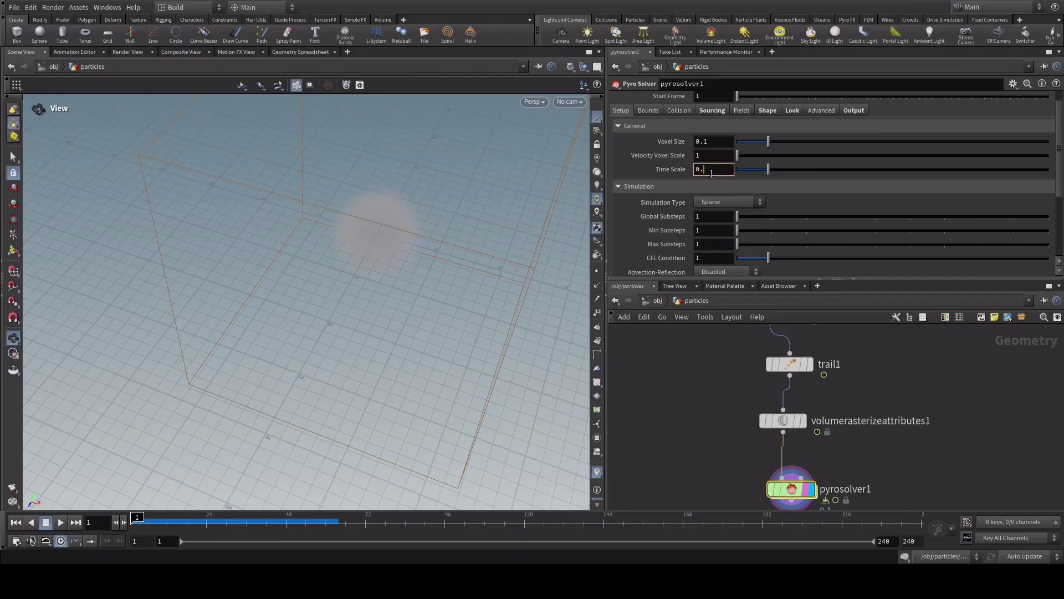
pyautogui.write('6')
pyautogui.press('Return')
# - Play the slowed simulation forwards and backwards to examine the smoke, and scrub back to frame 5
pyautogui.press('Up')
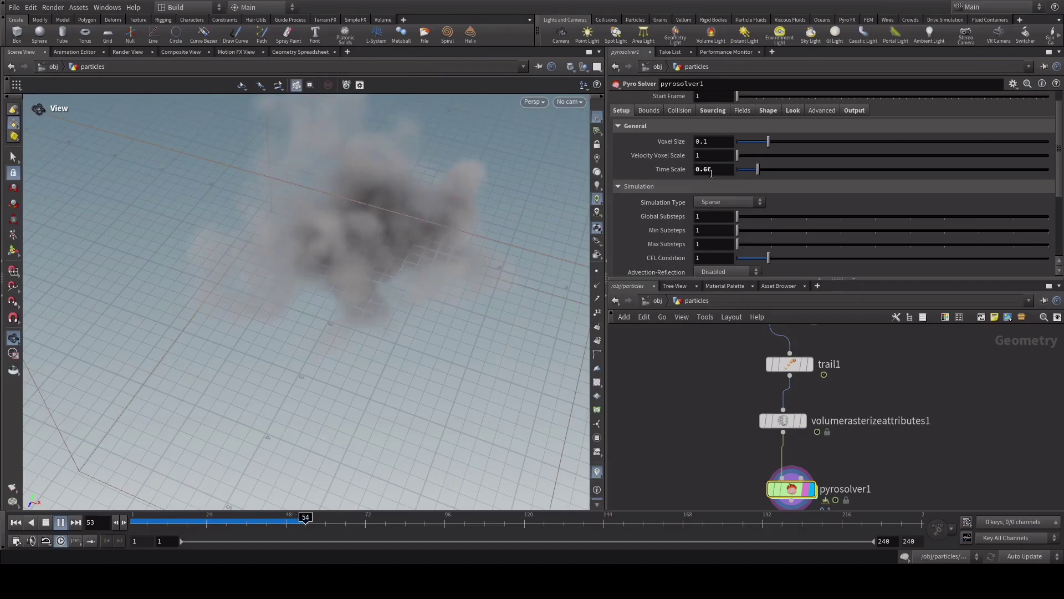
pyautogui.press('Down')
pyautogui.press('Up')
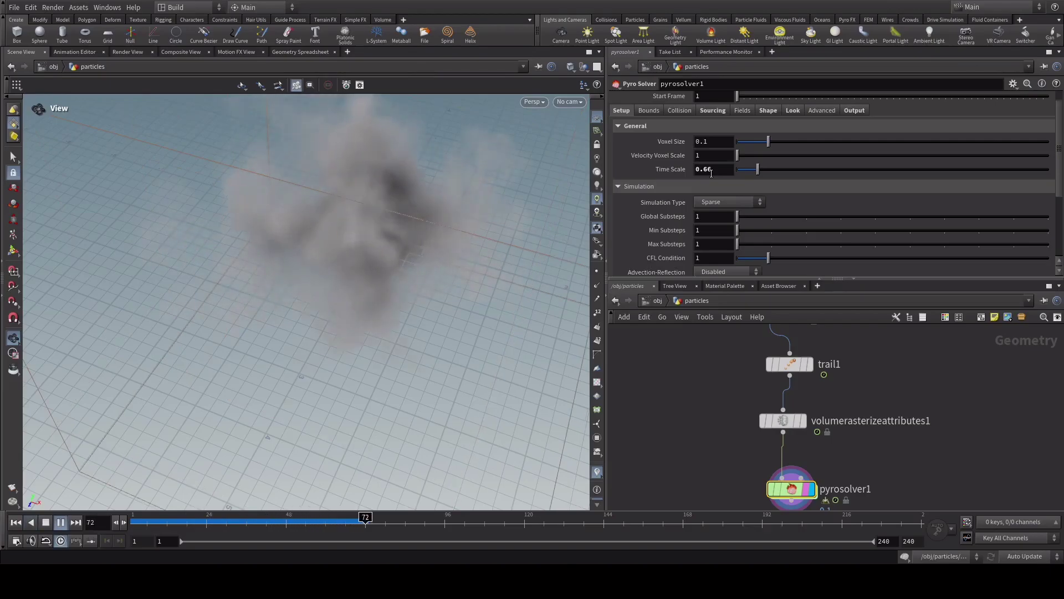
pyautogui.press('Down')
pyautogui.moveTo(288, 520); pyautogui.dragTo(144, 519)
pyautogui.scroll(5, 414, 274)
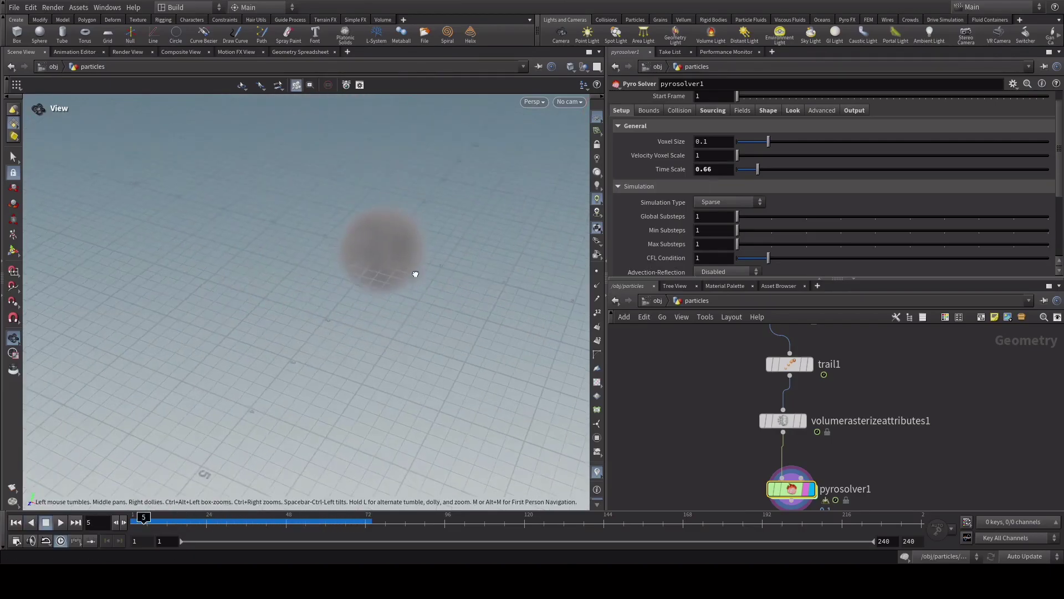
pyautogui.moveTo(414, 274); pyautogui.dragTo(422, 249)
# - Select the chain of nodes in the particles network and lay it out automatically
pyautogui.scroll(-5, 942, 424)
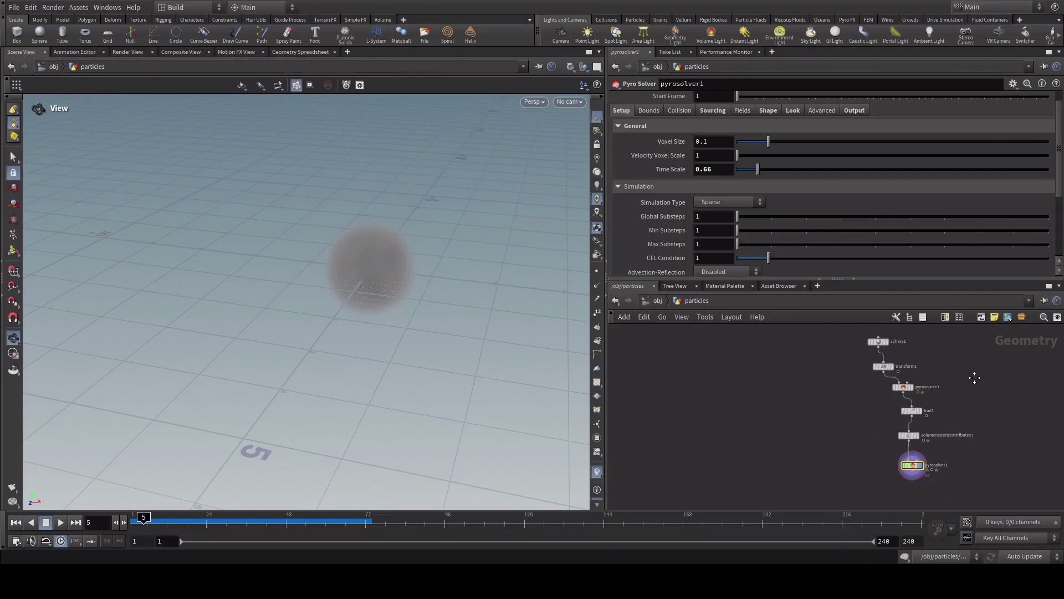
pyautogui.moveTo(941, 472); pyautogui.dragTo(876, 372)
pyautogui.press('l')
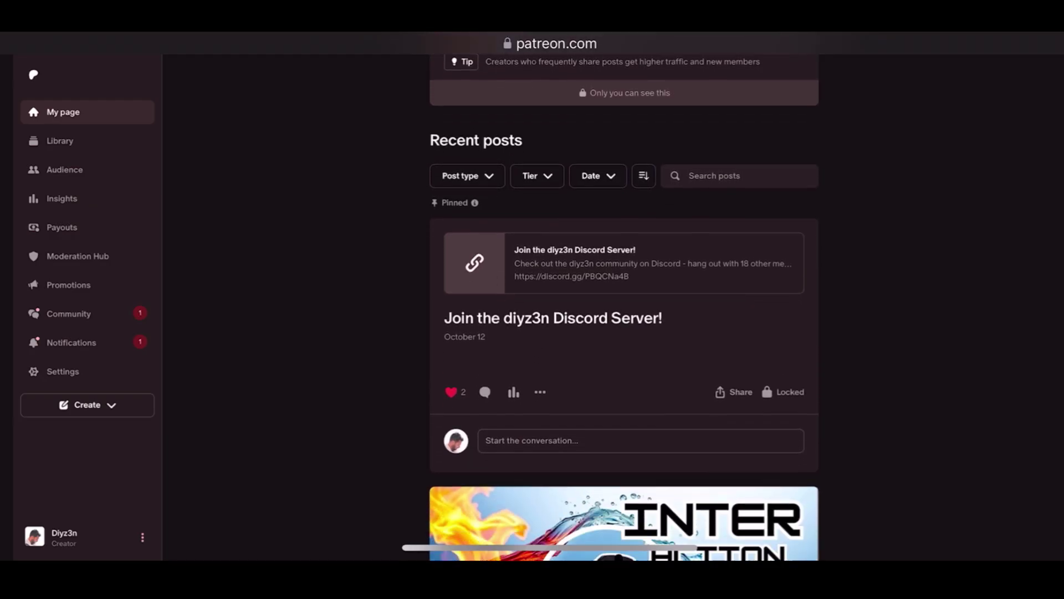
pyautogui.scroll(-10, 624, 304)
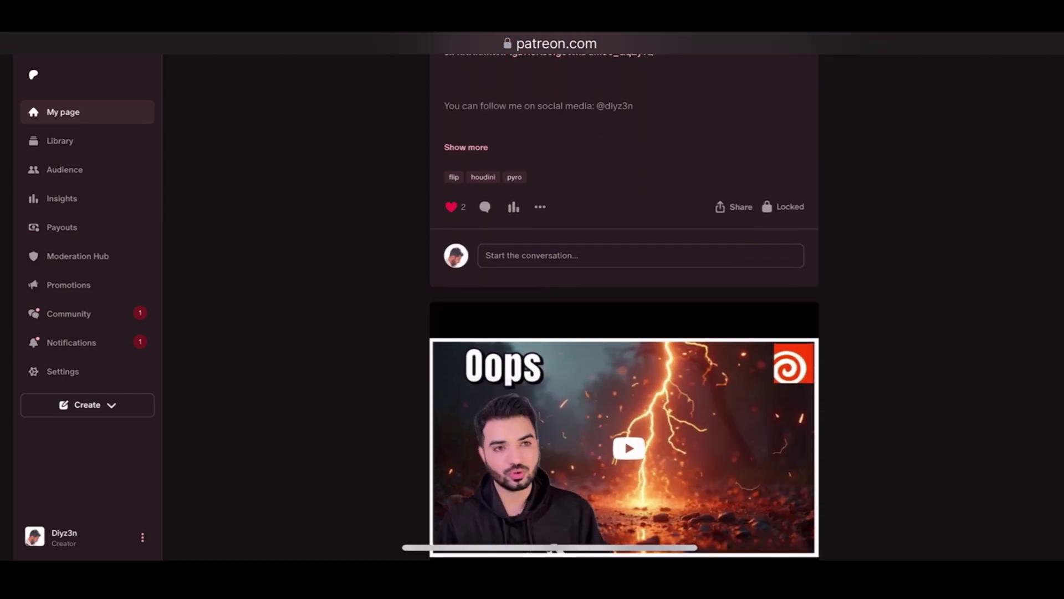
pyautogui.scroll(-12, 624, 305)
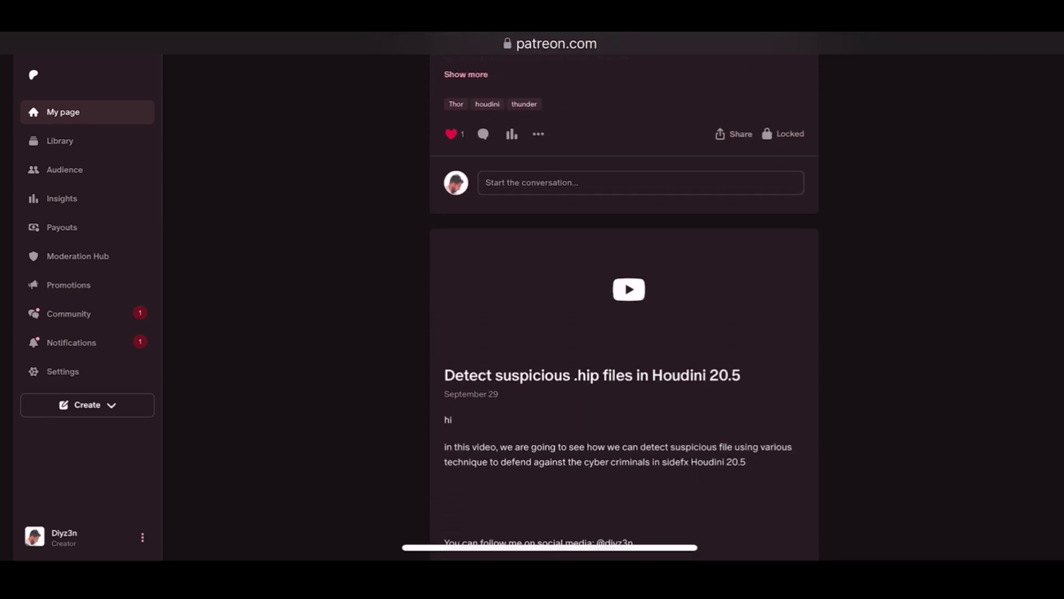
pyautogui.scroll(-12, 624, 305)
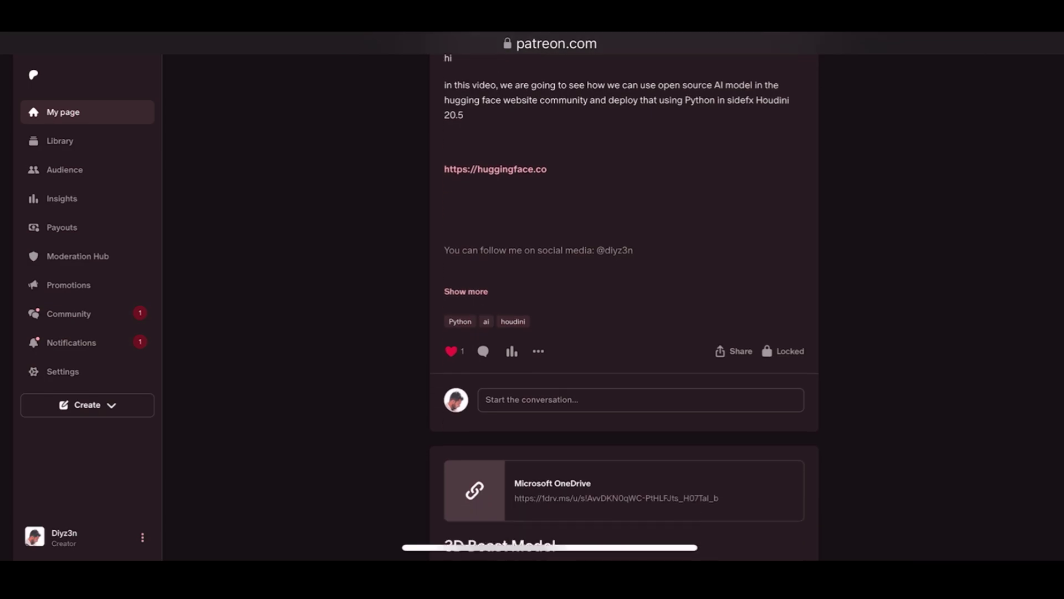
pyautogui.scroll(-15, 624, 305)
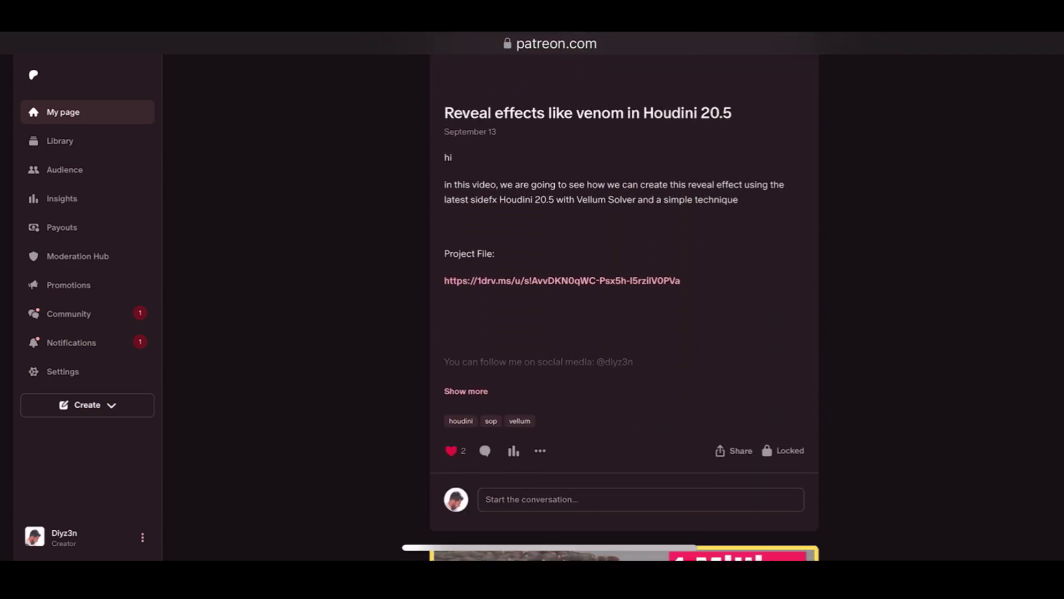
pyautogui.scroll(-10, 624, 305)
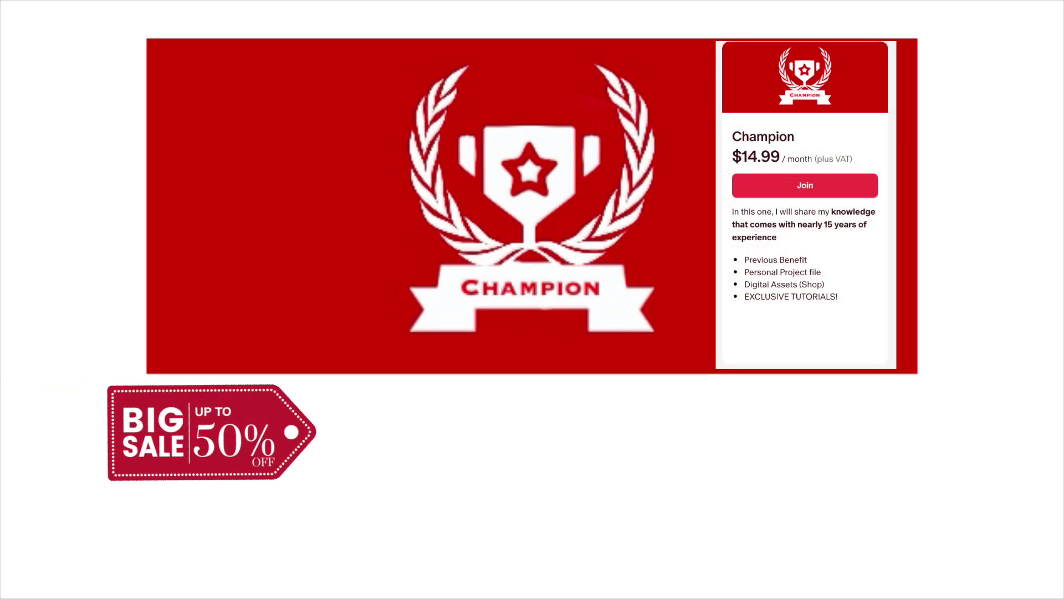
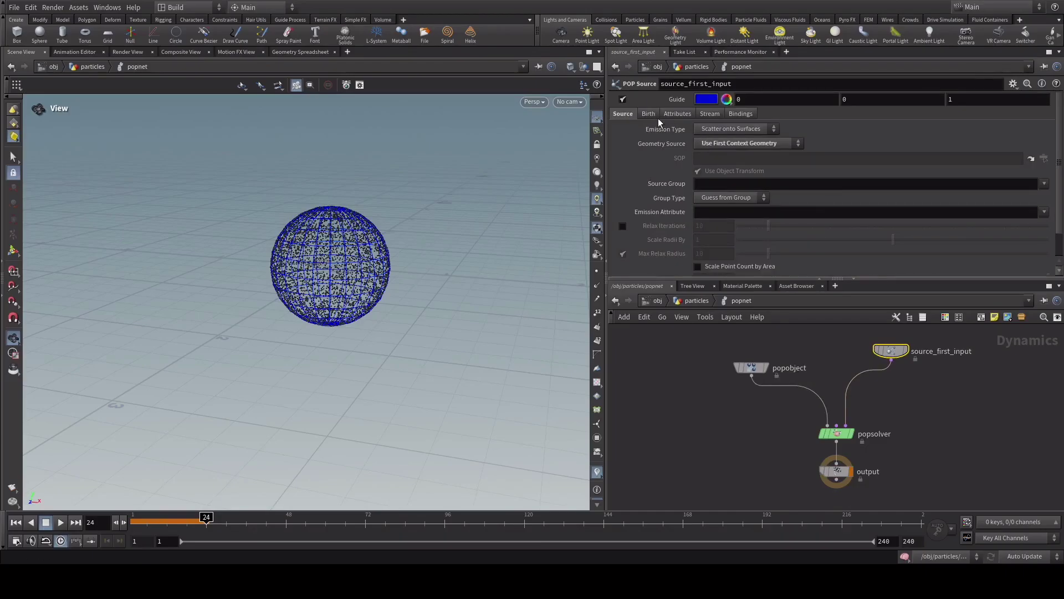
# - Set the particle source's constant birth rate to 10000 and its life expectancy to 1.1
pyautogui.click(651, 113)
pyautogui.click(704, 169)
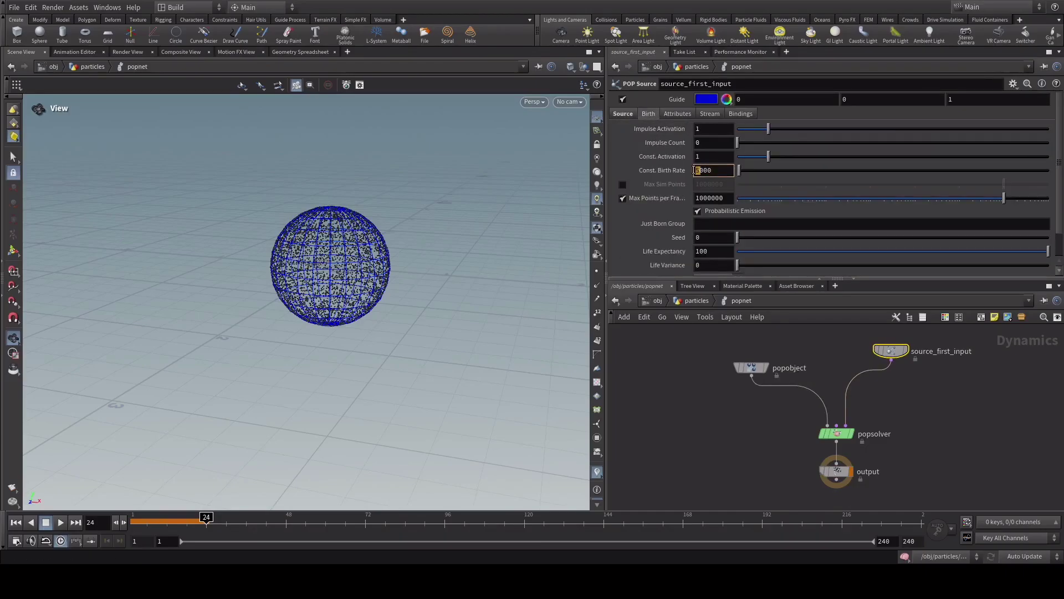
pyautogui.write('10')
pyautogui.press('Return')
pyautogui.click(716, 251)
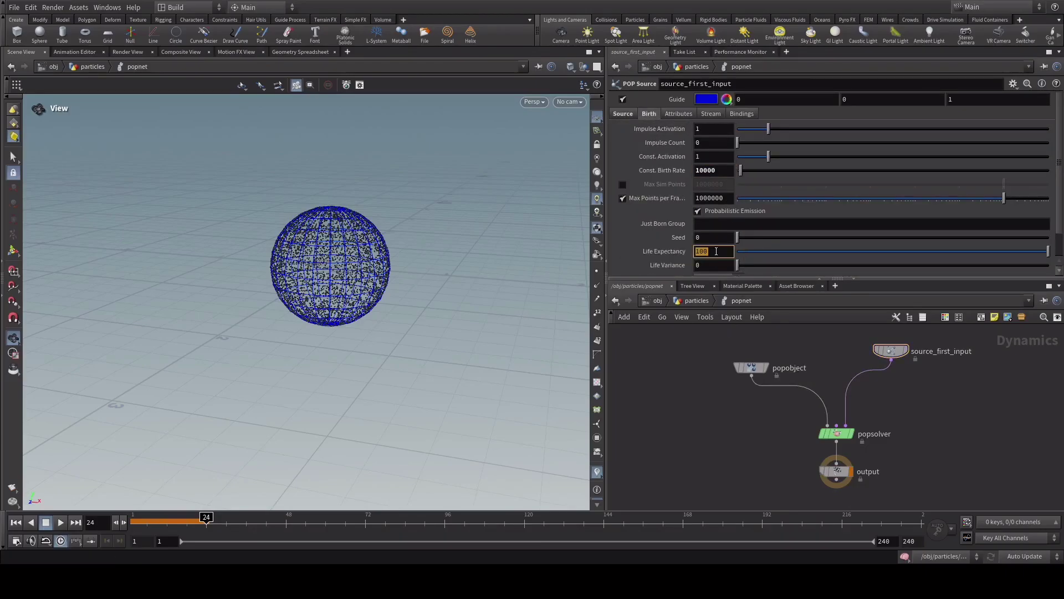
pyautogui.write('1.1')
pyautogui.press('Return')
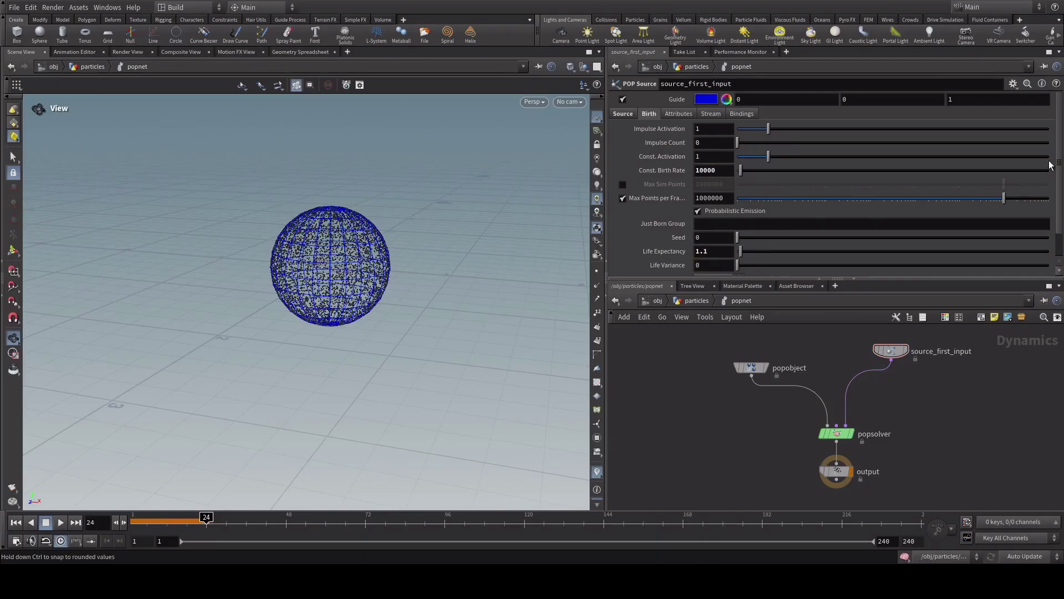
# - Change the particle source's Interpolate Source method in its birth settings and return to its emission source settings
pyautogui.scroll(-2, 1059, 205)
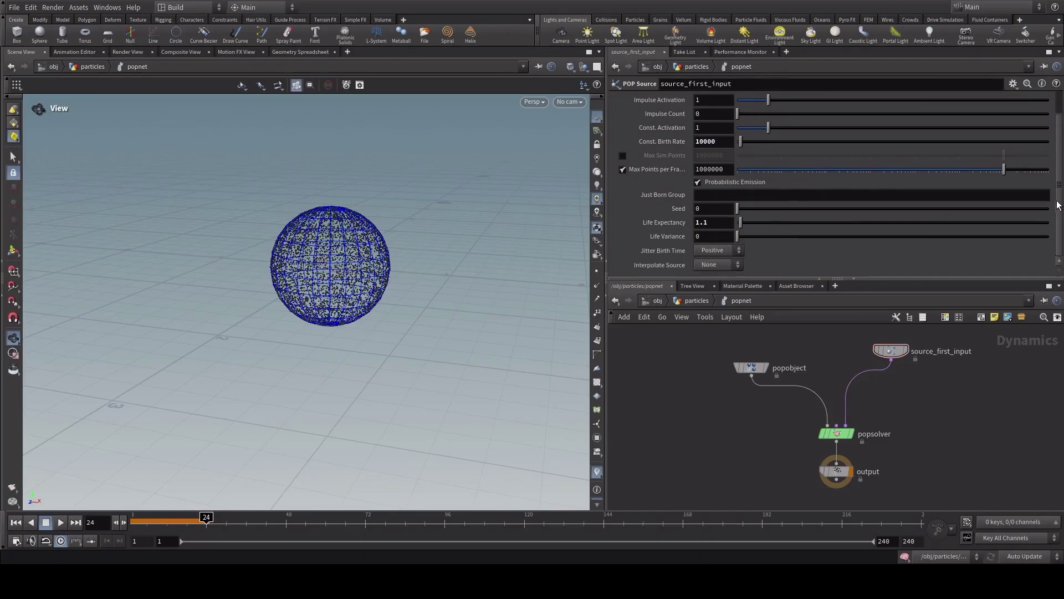
pyautogui.click(728, 271)
pyautogui.click(731, 265)
pyautogui.click(714, 298)
pyautogui.moveTo(713, 279); pyautogui.dragTo(713, 348)
pyautogui.click(628, 117)
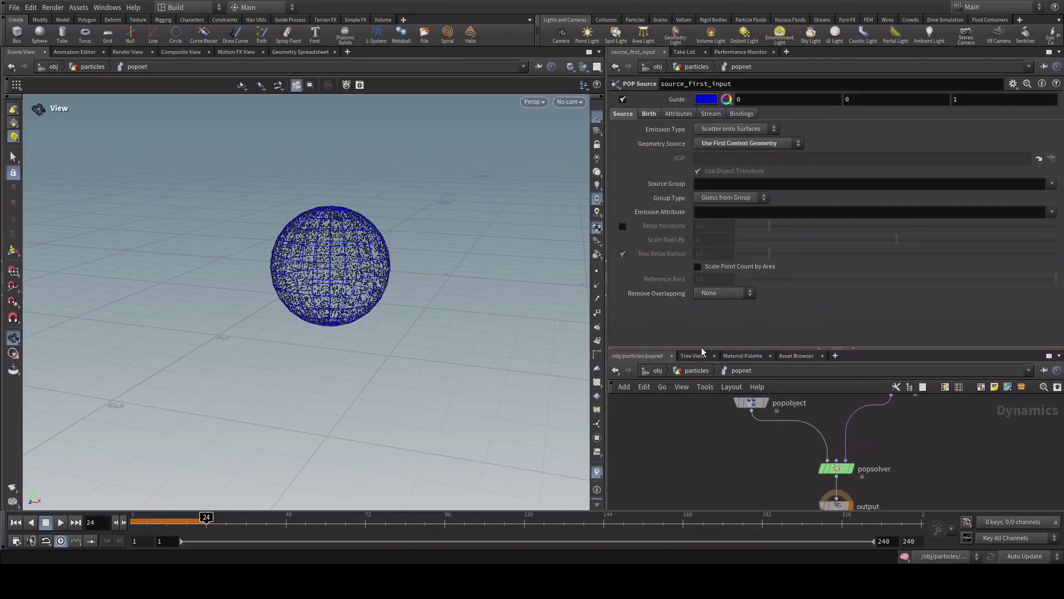
pyautogui.moveTo(856, 480); pyautogui.dragTo(825, 486, button='middle')
pyautogui.moveTo(822, 347); pyautogui.dragTo(822, 274)
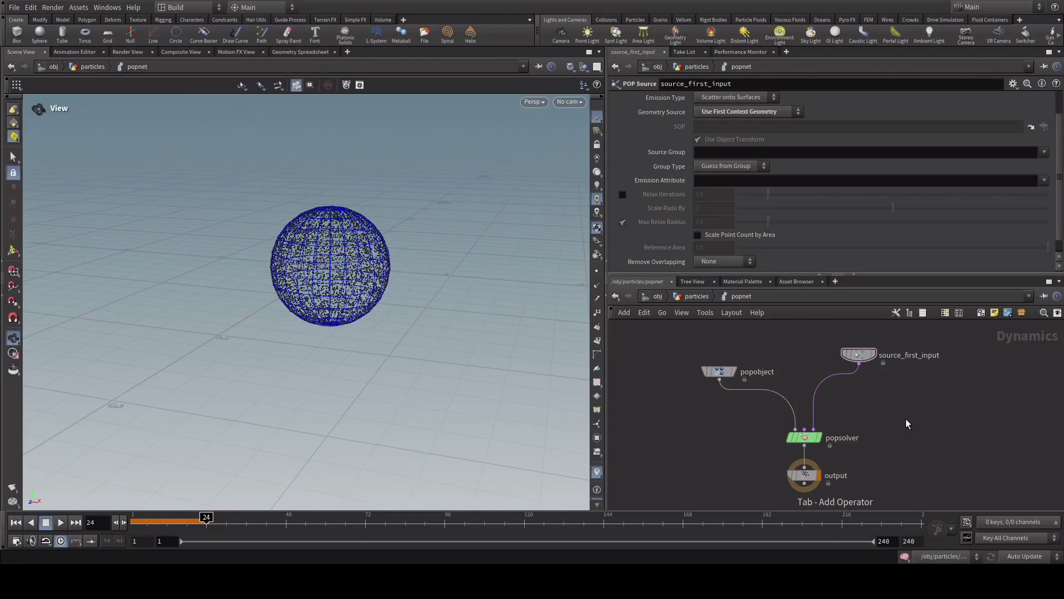
# - Add a POP Advect by Volumes node and insert it between source_first_input and popsolver
pyautogui.press('Tab')
pyautogui.click(875, 269)
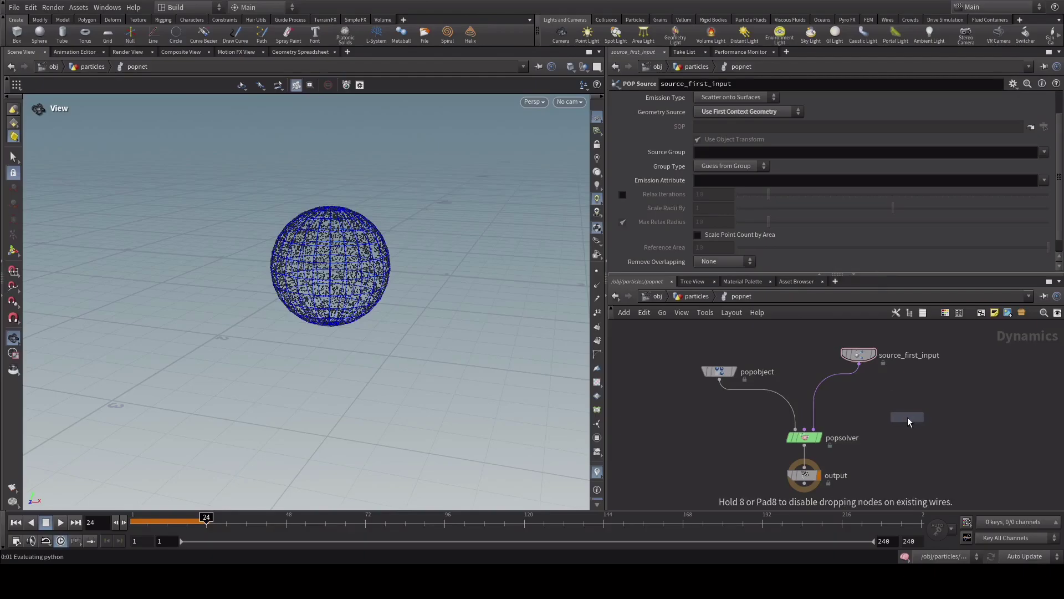
pyautogui.click(907, 417)
pyautogui.moveTo(959, 392); pyautogui.dragTo(876, 431)
pyautogui.moveTo(910, 417); pyautogui.dragTo(837, 383)
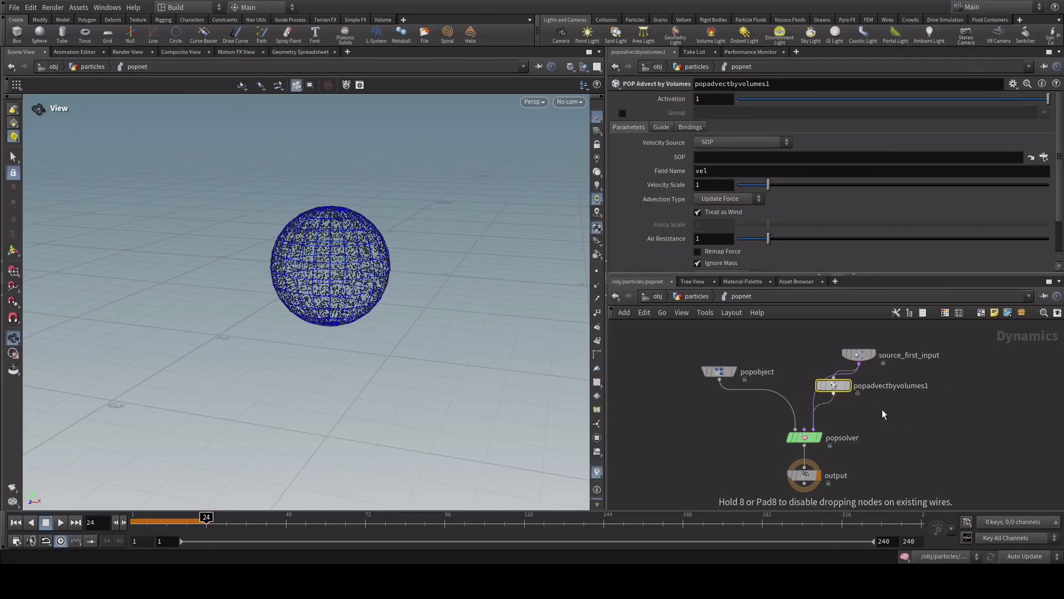
# - Set the advection node's velocity source to Second Context Geometry, advection type to Update Velocity, and velocity blend to 1
pyautogui.click(721, 142)
pyautogui.click(713, 190)
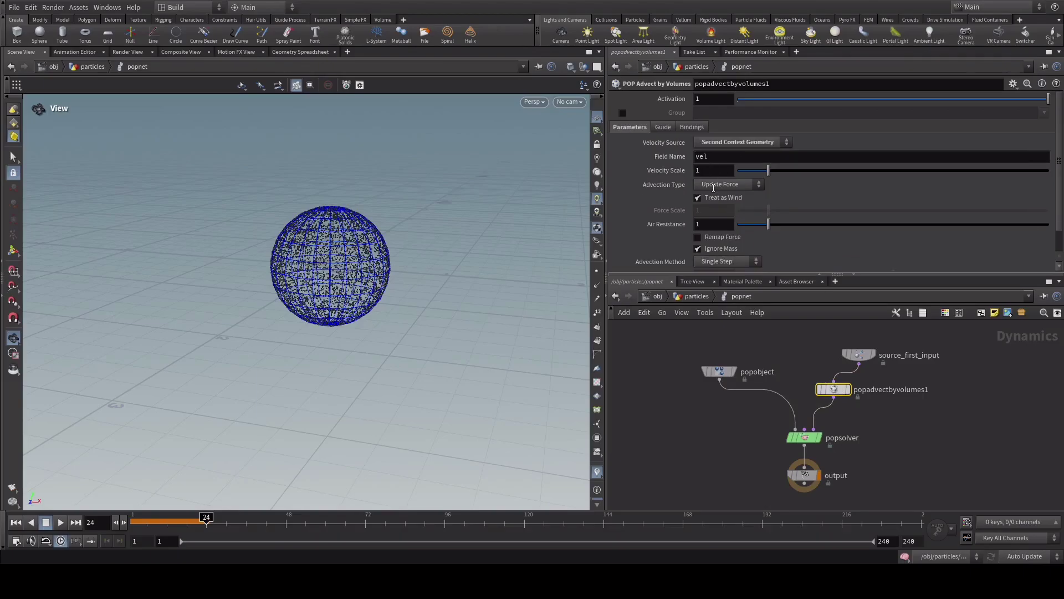
pyautogui.click(722, 185)
pyautogui.click(725, 204)
pyautogui.click(722, 198)
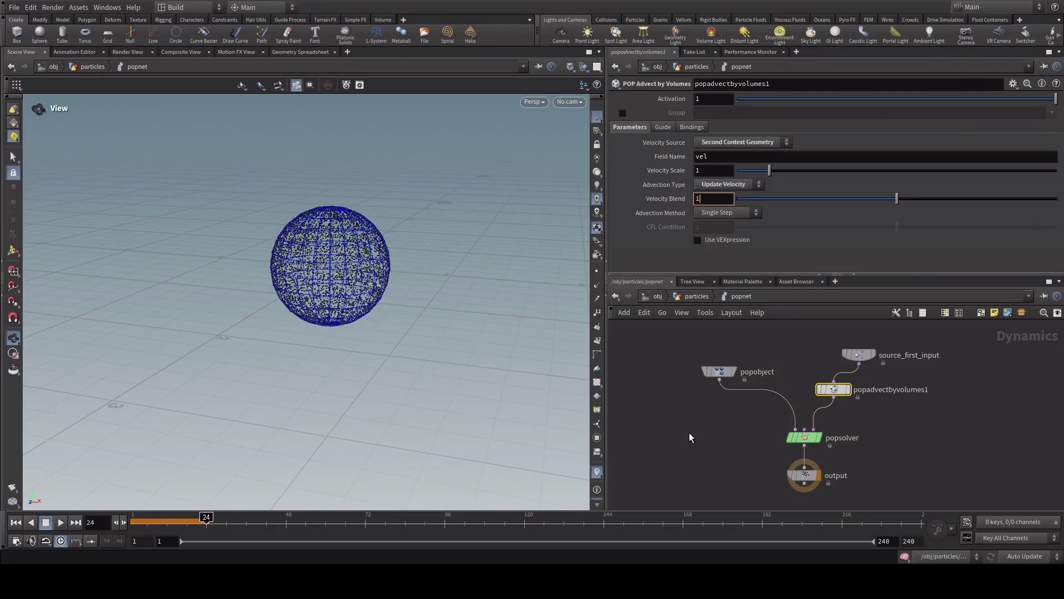
pyautogui.write('1')
pyautogui.press('Return')
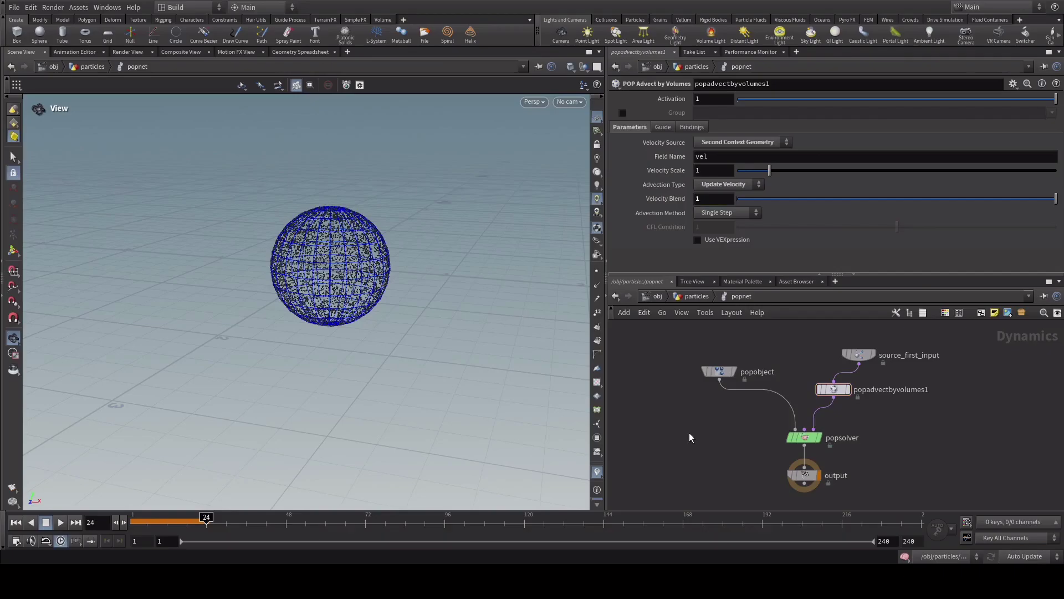
# - Connect the output of pyrosolver1 to the second input of popnet, and go back inside popnet
pyautogui.click(733, 143)
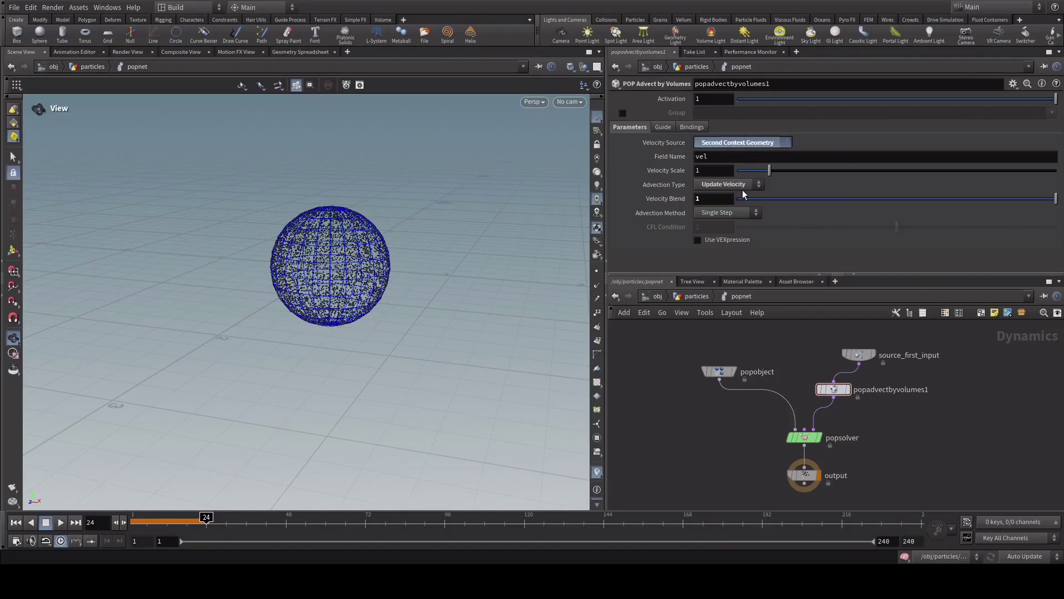
pyautogui.press('u')
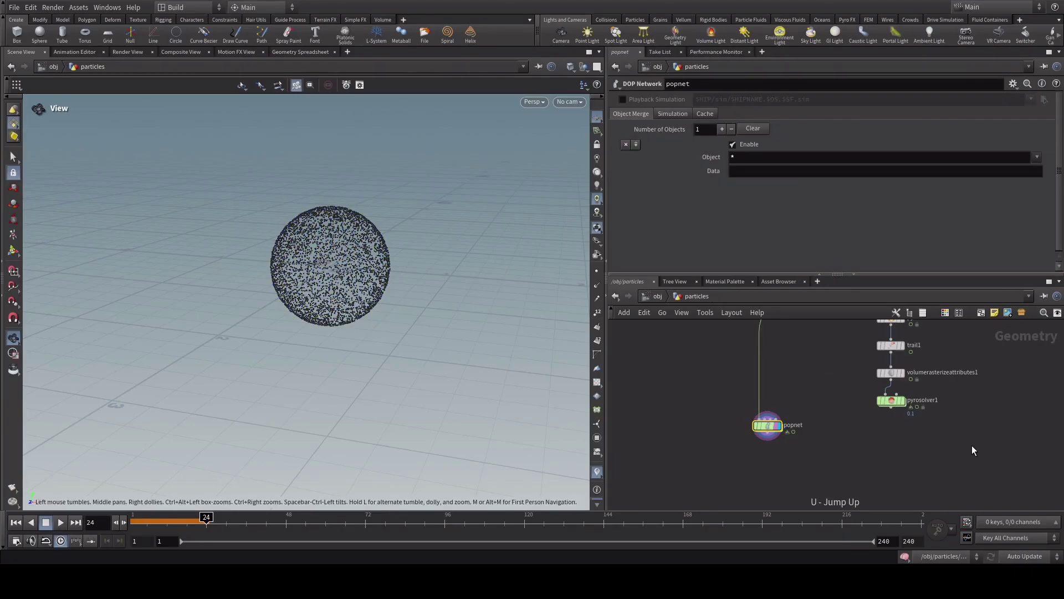
pyautogui.moveTo(891, 411); pyautogui.dragTo(764, 419)
pyautogui.scroll(5, 790, 467)
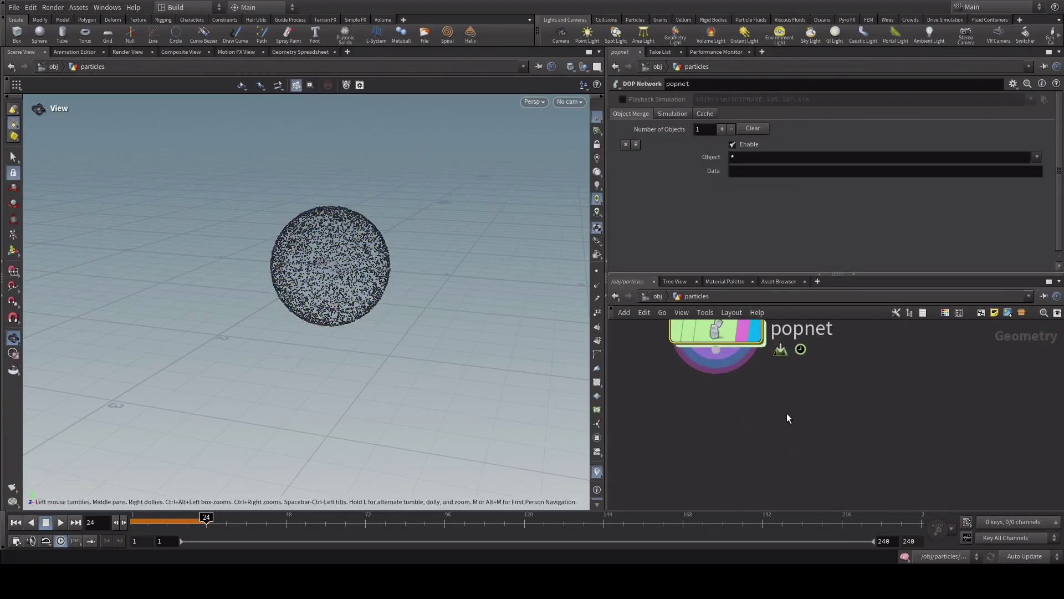
pyautogui.moveTo(787, 415); pyautogui.dragTo(827, 490, button='middle')
pyautogui.moveTo(755, 390); pyautogui.dragTo(756, 389)
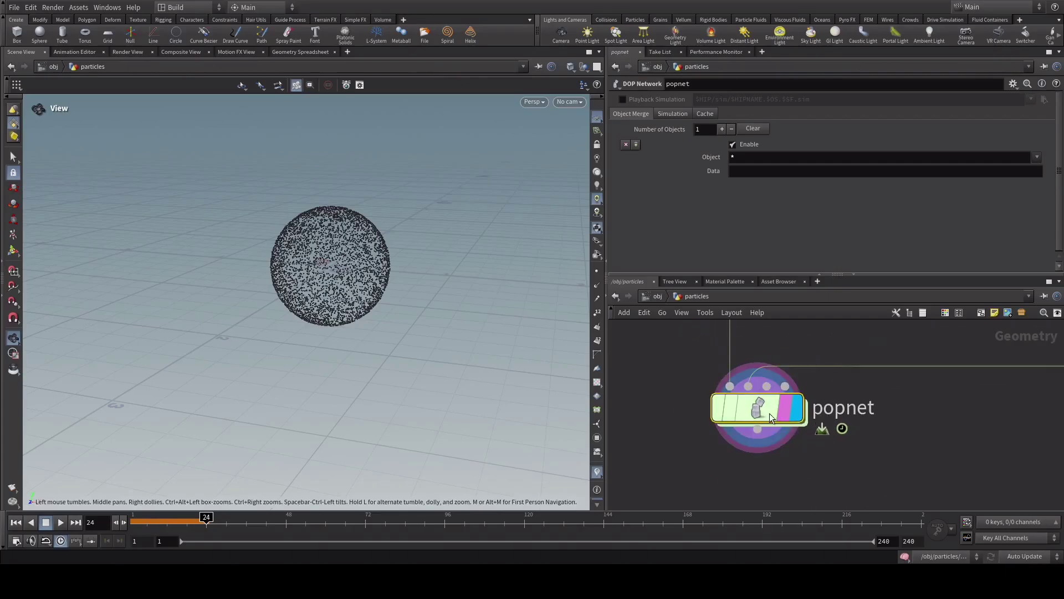
pyautogui.doubleClick(769, 413)
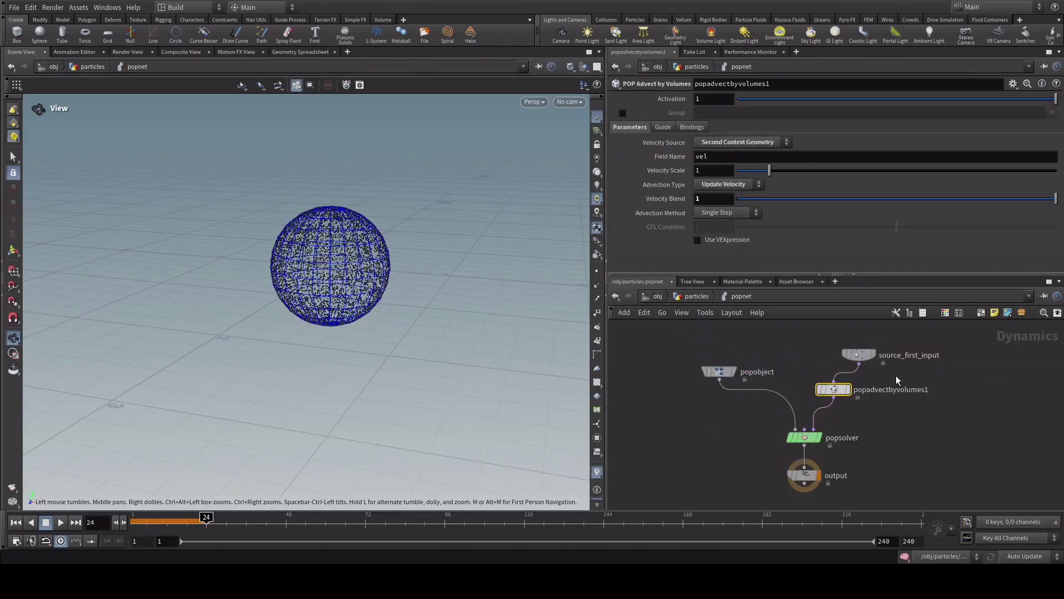
# - Rewind to the first frame and play the simulation to examine how the smoke velocity carries the particles
pyautogui.click(941, 443)
pyautogui.press('Down')
pyautogui.hotkey('ctrl', 'Up')
pyautogui.moveTo(411, 292); pyautogui.dragTo(365, 280, button='right')
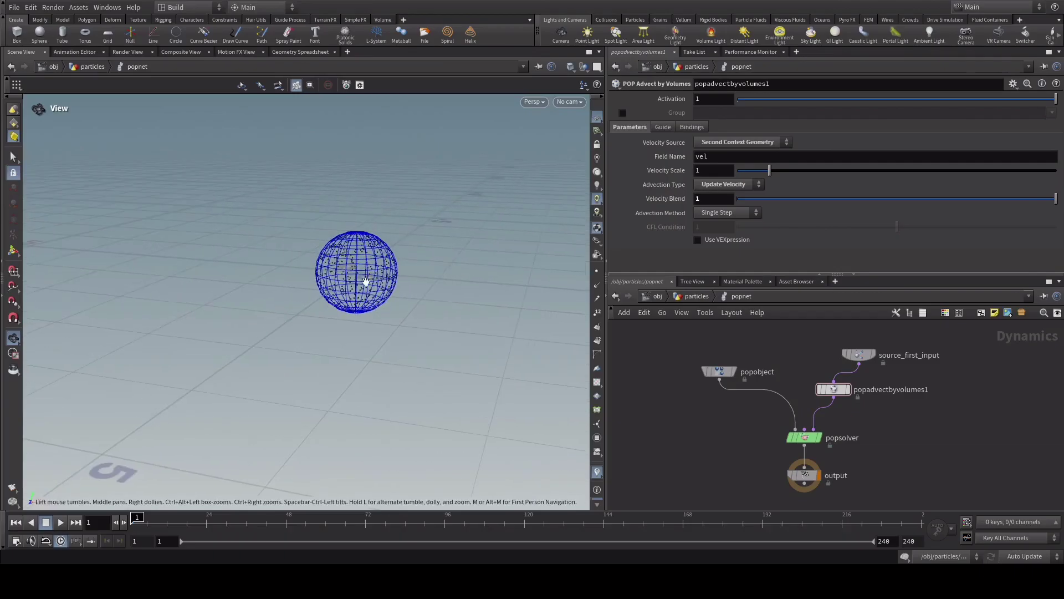
pyautogui.moveTo(366, 280); pyautogui.dragTo(380, 316, button='middle')
pyautogui.press('Up')
pyautogui.press('Down')
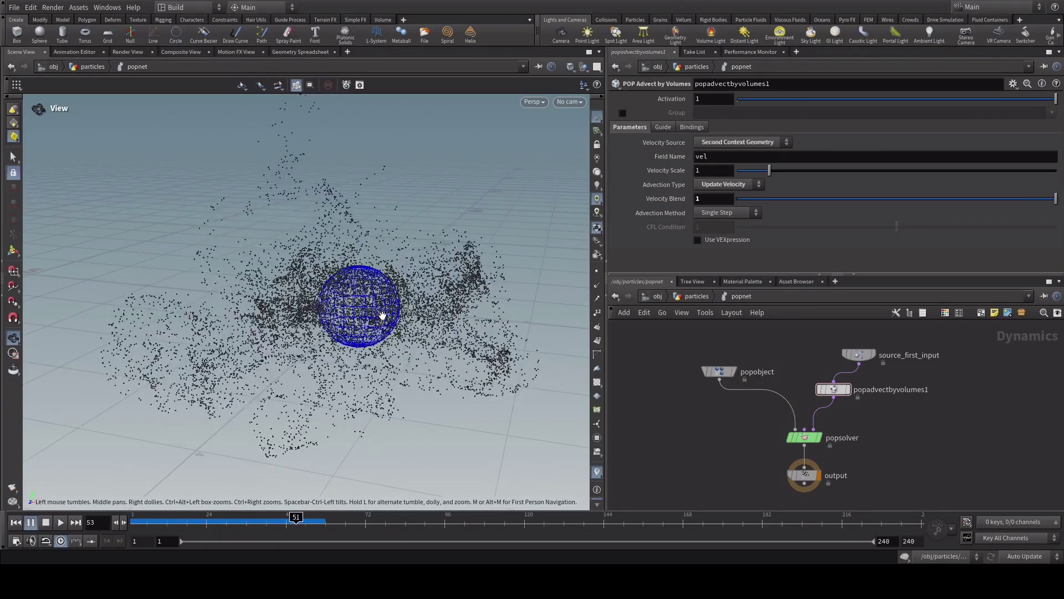
pyautogui.press('Down')
# - Display the pyrosolver1 smoke during playback to compare it with the particles, restore popnet's display, and scrub back to frame 1
pyautogui.press('u')
pyautogui.moveTo(921, 367)
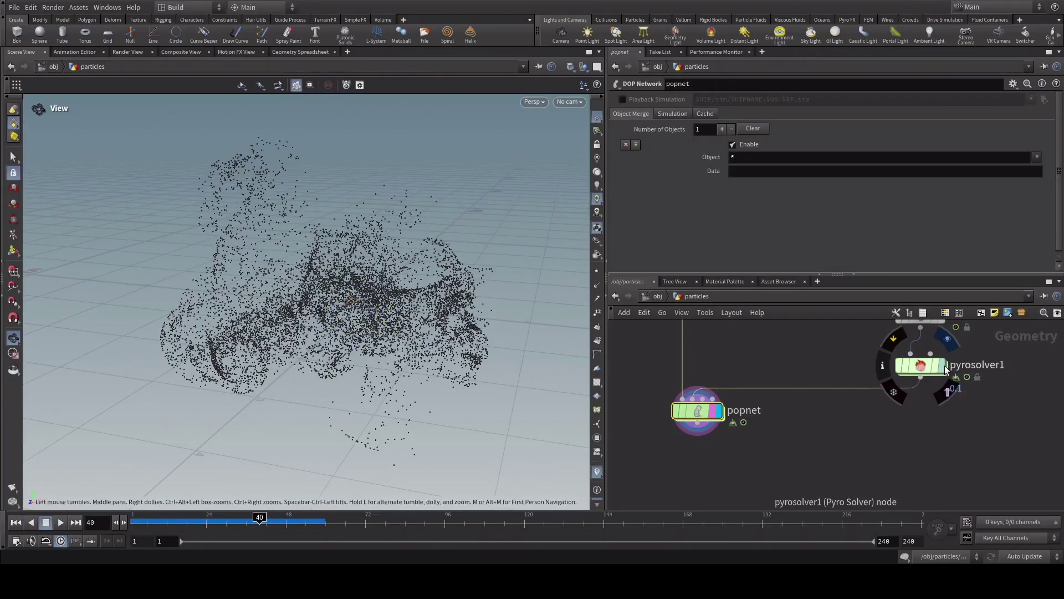
pyautogui.click(946, 339)
pyautogui.press('Down')
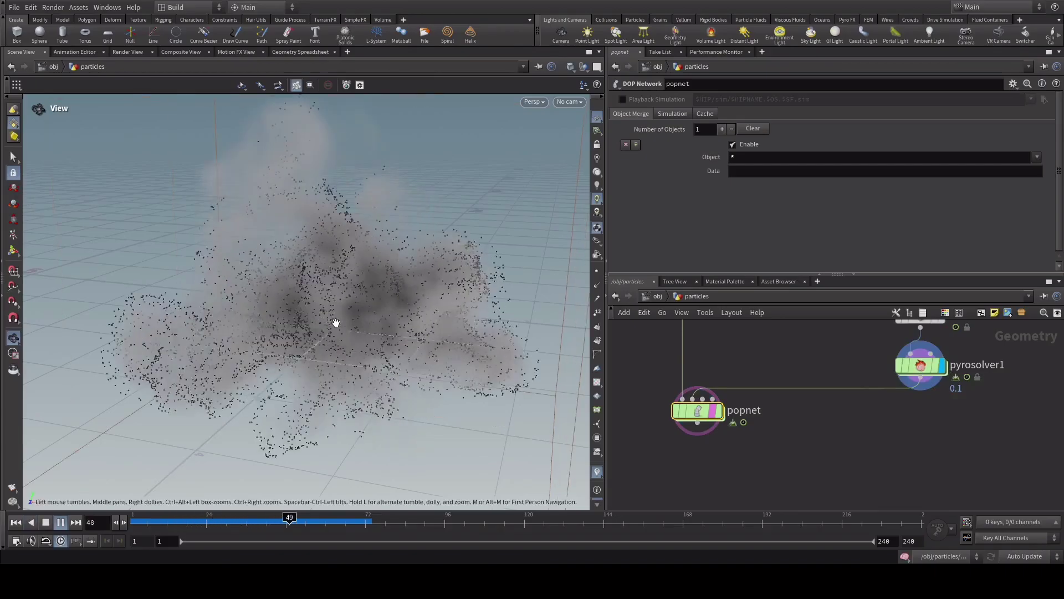
pyautogui.click(719, 411)
pyautogui.click(153, 517)
pyautogui.moveTo(154, 517); pyautogui.dragTo(131, 517)
pyautogui.moveTo(311, 347); pyautogui.dragTo(388, 341)
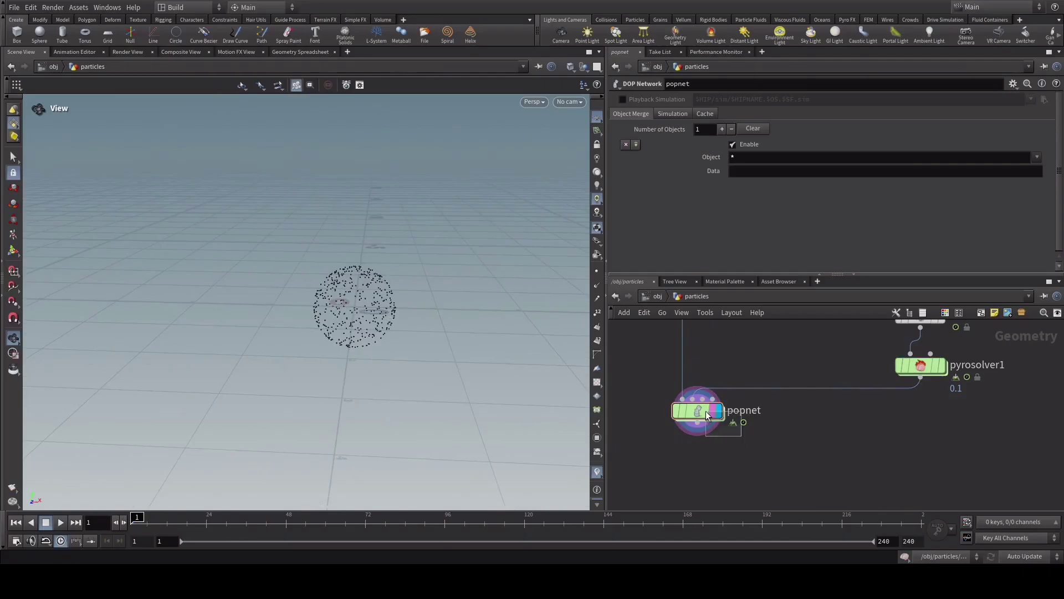
# - Go inside popnet and space out the popobject, source and advection nodes above the solver
pyautogui.press('Return')
pyautogui.moveTo(757, 348); pyautogui.dragTo(758, 364, button='middle')
pyautogui.moveTo(720, 389); pyautogui.dragTo(743, 372)
pyautogui.moveTo(859, 372); pyautogui.dragTo(872, 351)
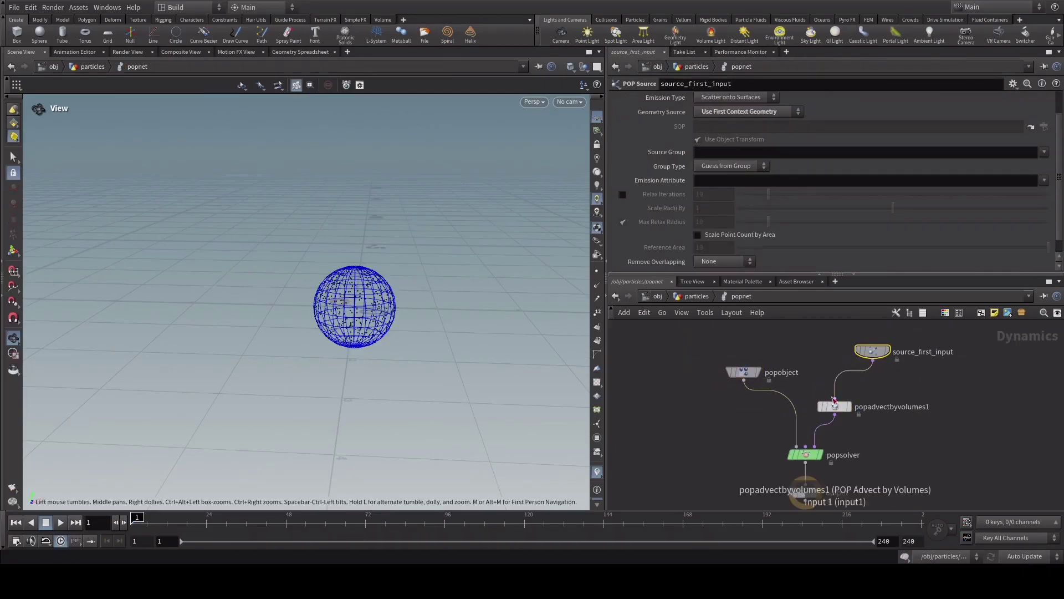
pyautogui.moveTo(835, 406); pyautogui.dragTo(849, 408)
# - Play the particle simulation inside popnet and rewind it to the first frame
pyautogui.click(975, 396)
pyautogui.press('Up')
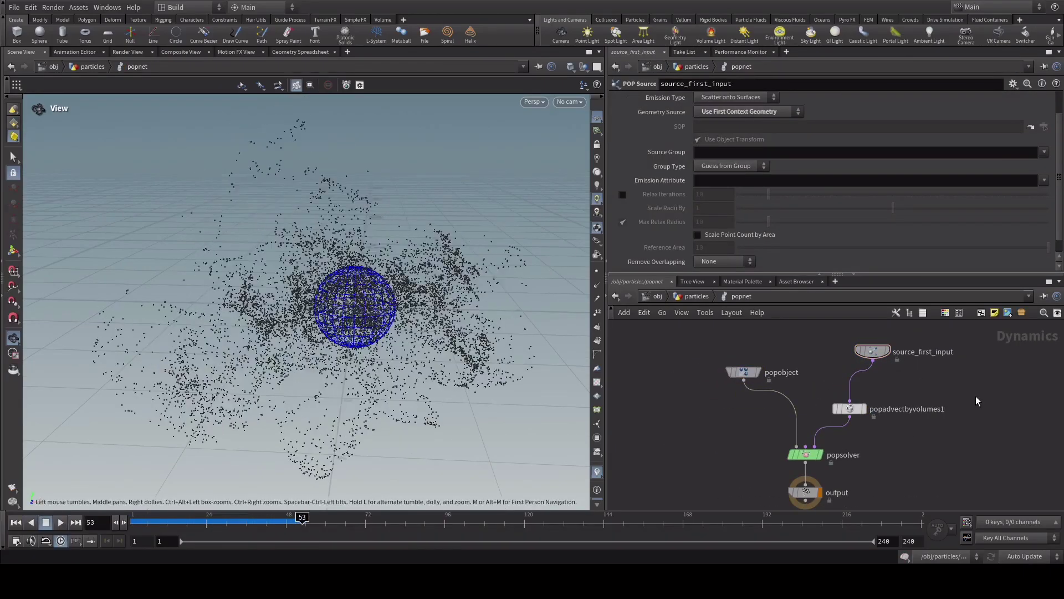
pyautogui.hotkey('ctrl', 'Left')
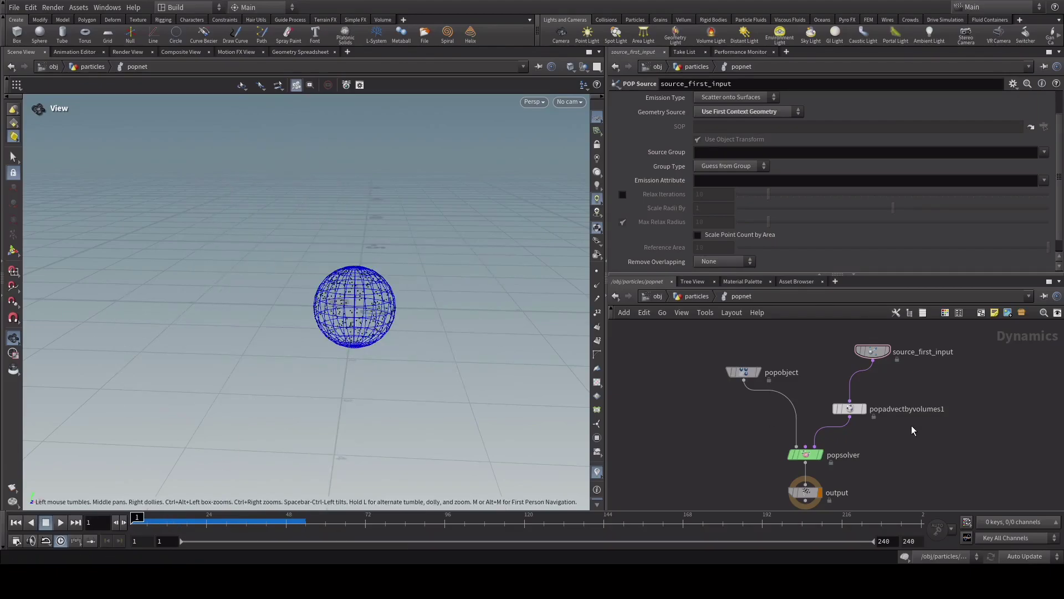
# - Add an Attribute VOP node to the particles network, beside the transform1 branch
pyautogui.press('u')
pyautogui.scroll(-4, 813, 380)
pyautogui.moveTo(789, 372); pyautogui.dragTo(815, 420, button='middle')
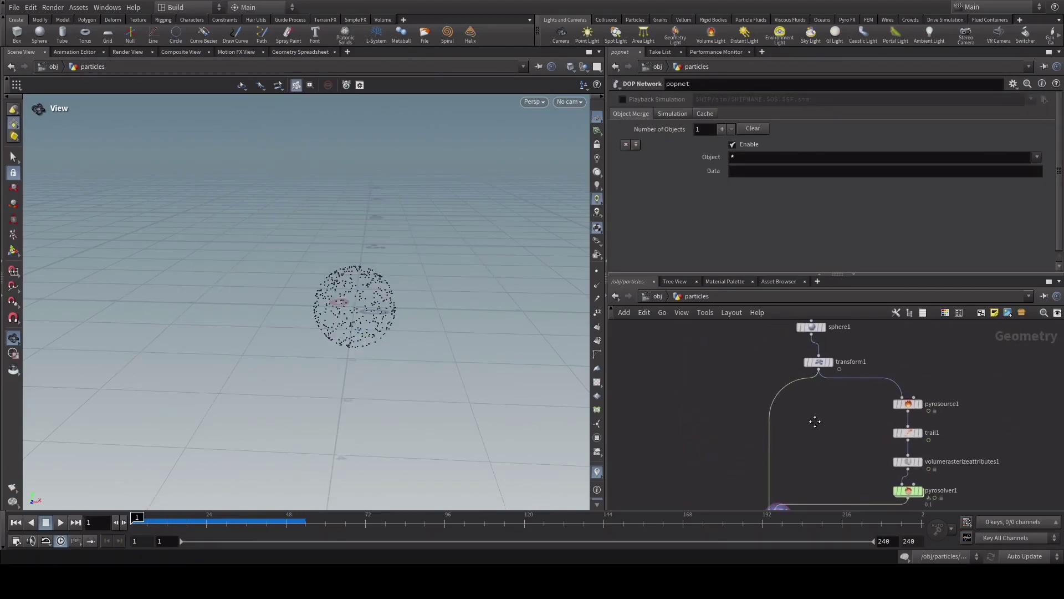
pyautogui.press('Return')
pyautogui.click(730, 400)
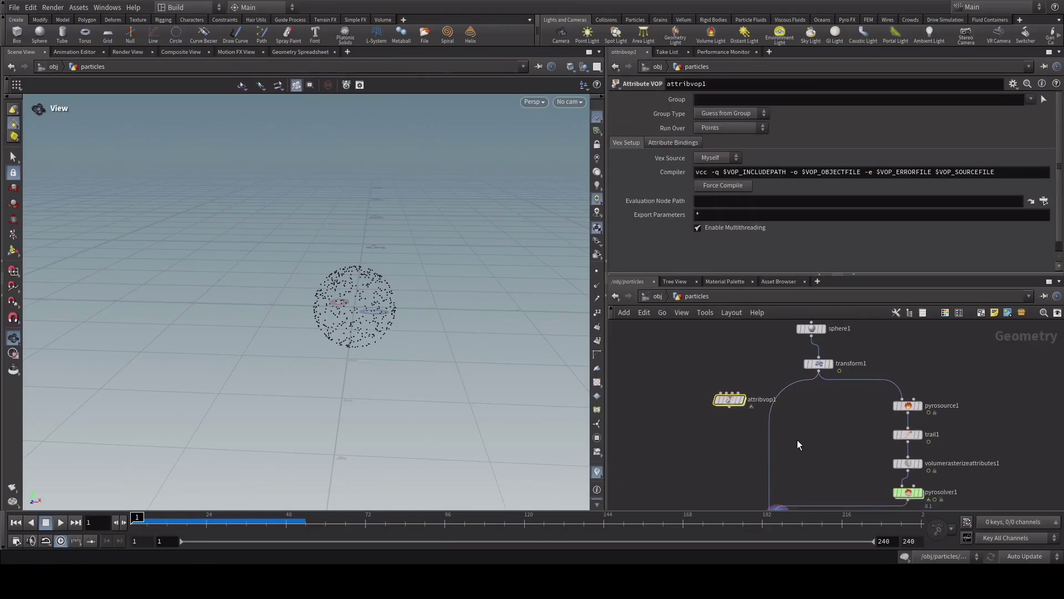
# - Raise the constant birth rate of popnet's particle source to 100000
pyautogui.moveTo(797, 442); pyautogui.dragTo(786, 373, button='middle')
pyautogui.moveTo(813, 483); pyautogui.dragTo(770, 452)
pyautogui.press('Return')
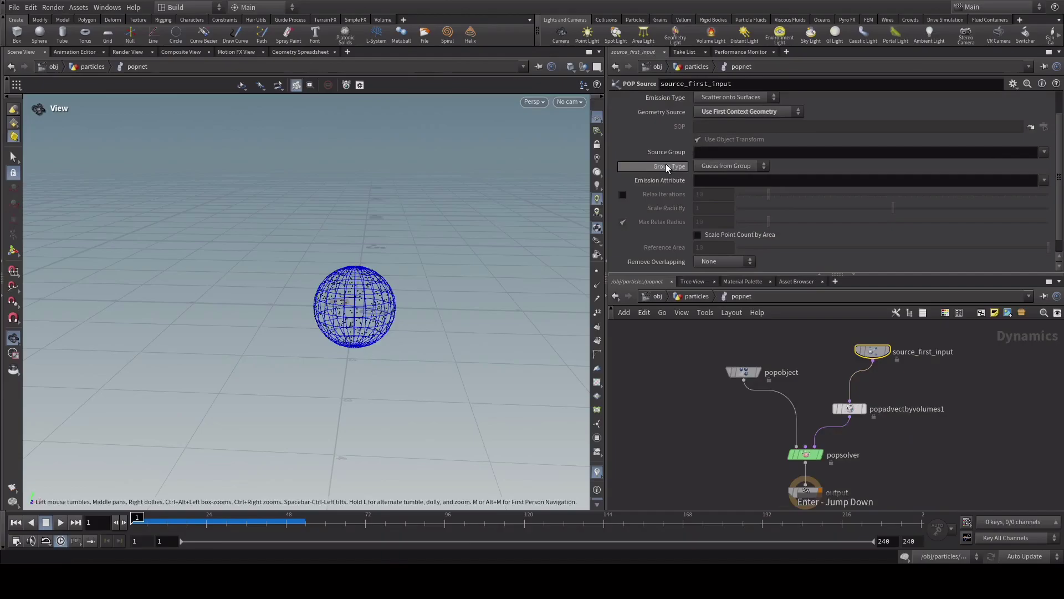
pyautogui.scroll(1, 666, 164)
pyautogui.click(649, 114)
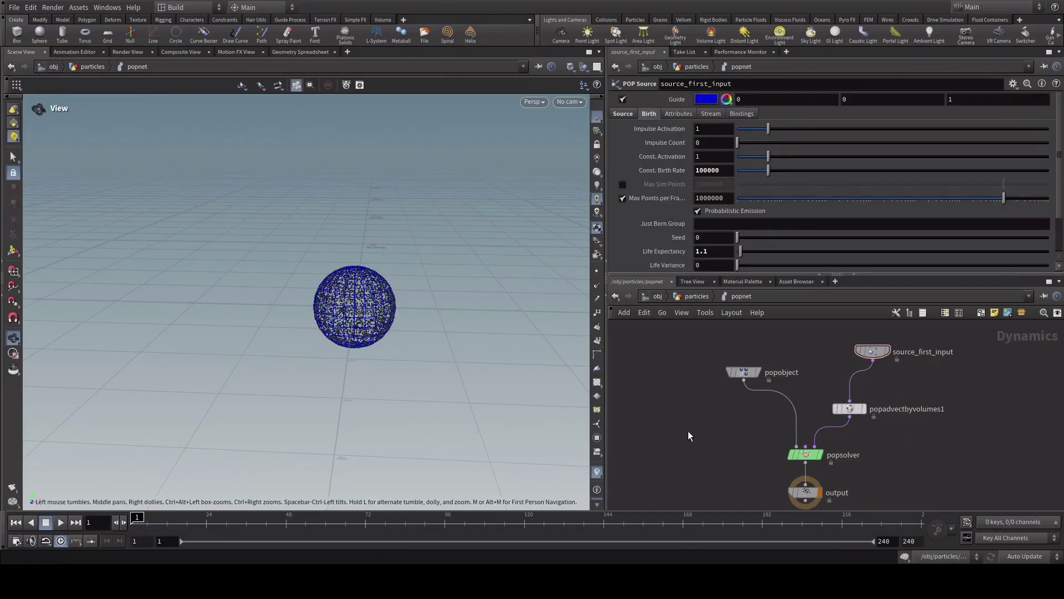
# - Set the popnet simulation's cache memory to 50000 MB
pyautogui.press('u')
pyautogui.click(702, 114)
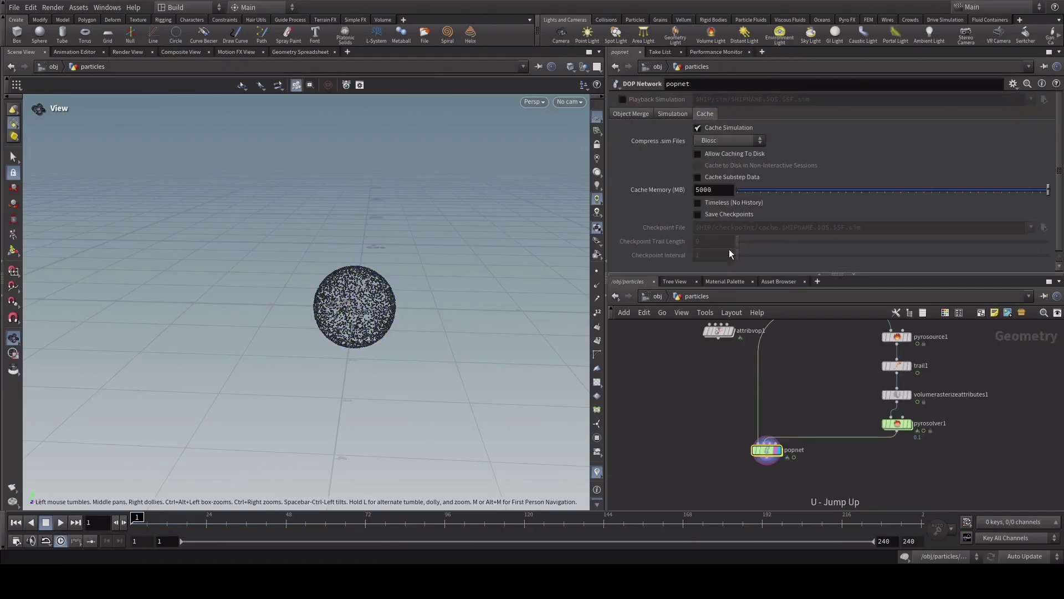
pyautogui.write('0')
pyautogui.press('Return')
# - Play the denser particle simulation, stop it, and examine the particle cloud up close from several angles
pyautogui.press('Up')
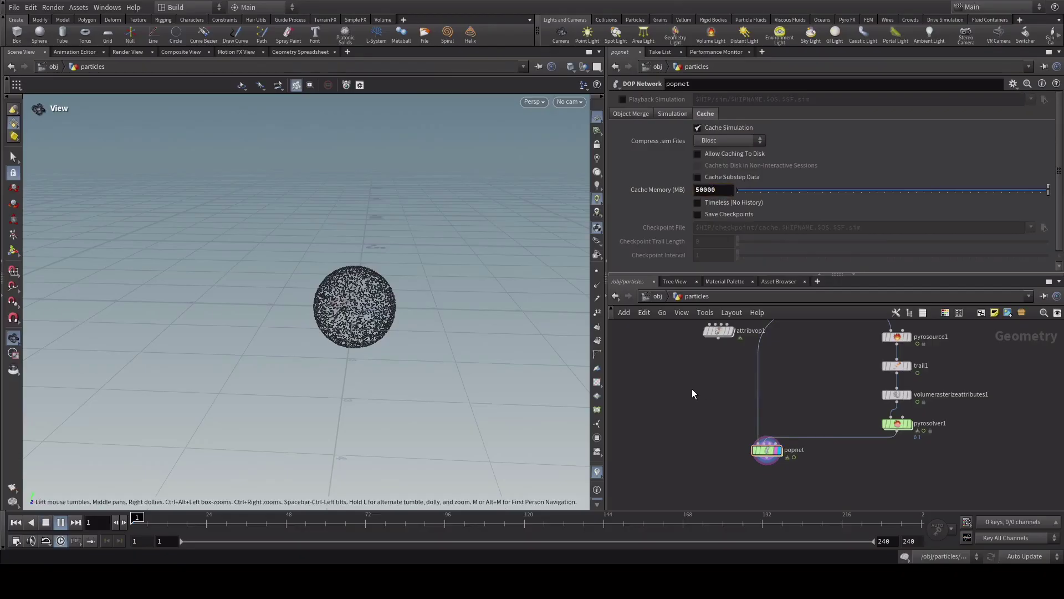
pyautogui.press('Up')
pyautogui.moveTo(380, 281); pyautogui.dragTo(321, 335)
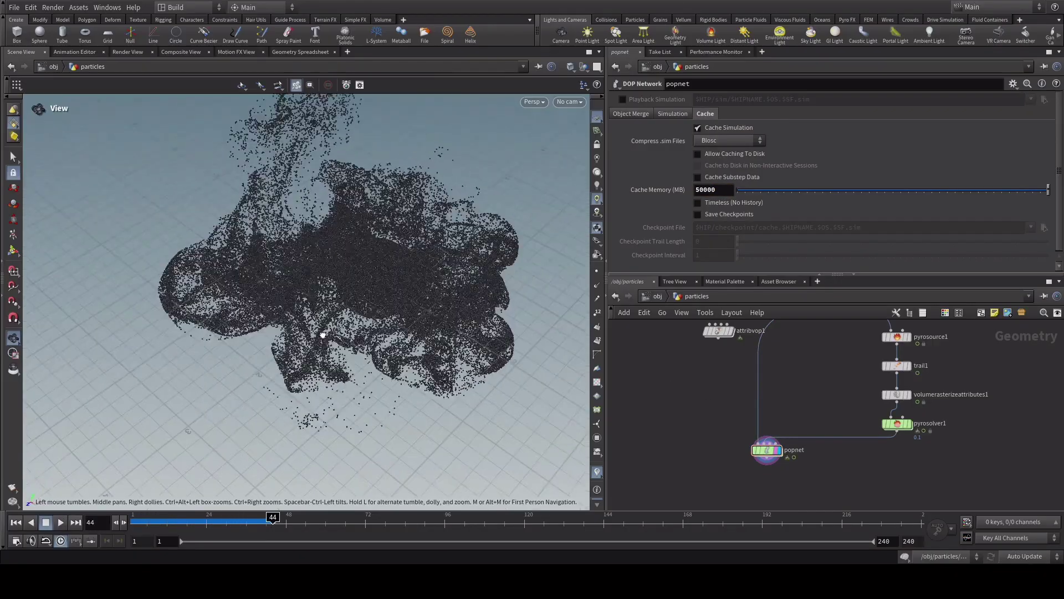
pyautogui.moveTo(320, 335); pyautogui.dragTo(444, 195, button='right')
pyautogui.moveTo(444, 194); pyautogui.dragTo(407, 256, button='middle')
pyautogui.scroll(5, 407, 256)
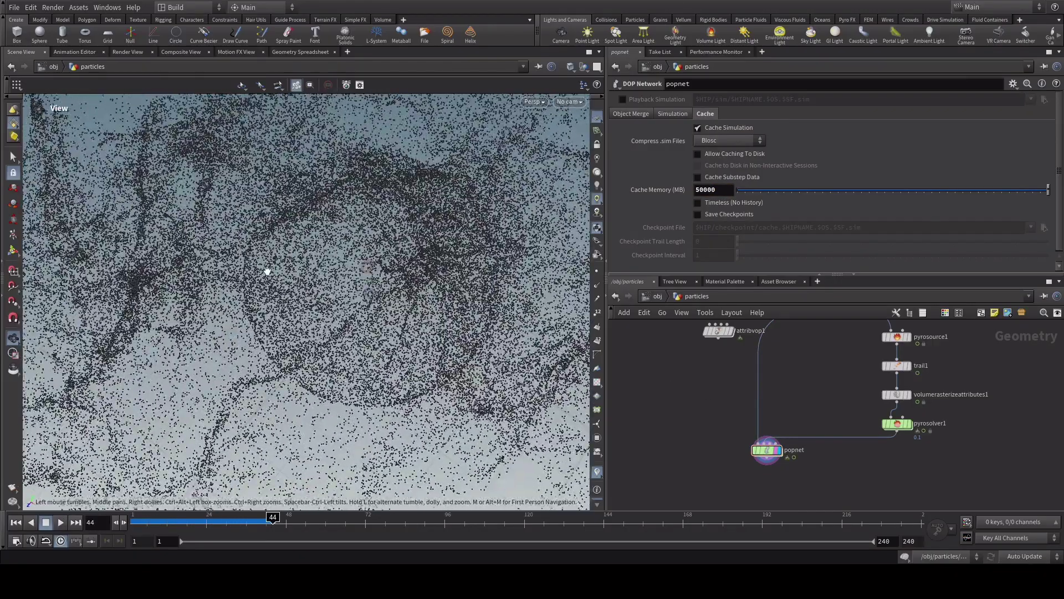
pyautogui.moveTo(512, 225); pyautogui.dragTo(454, 302)
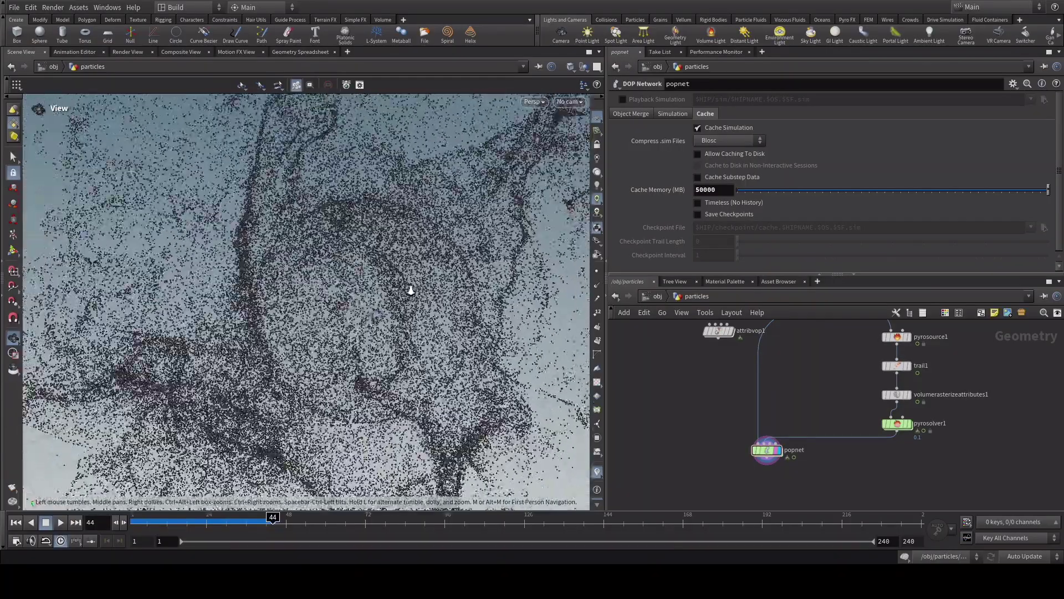
pyautogui.moveTo(454, 302); pyautogui.dragTo(316, 273, button='right')
pyautogui.moveTo(316, 273); pyautogui.dragTo(372, 344)
# - Replay the cached particle simulation forwards and backwards while viewing it from another angle
pyautogui.press('Down')
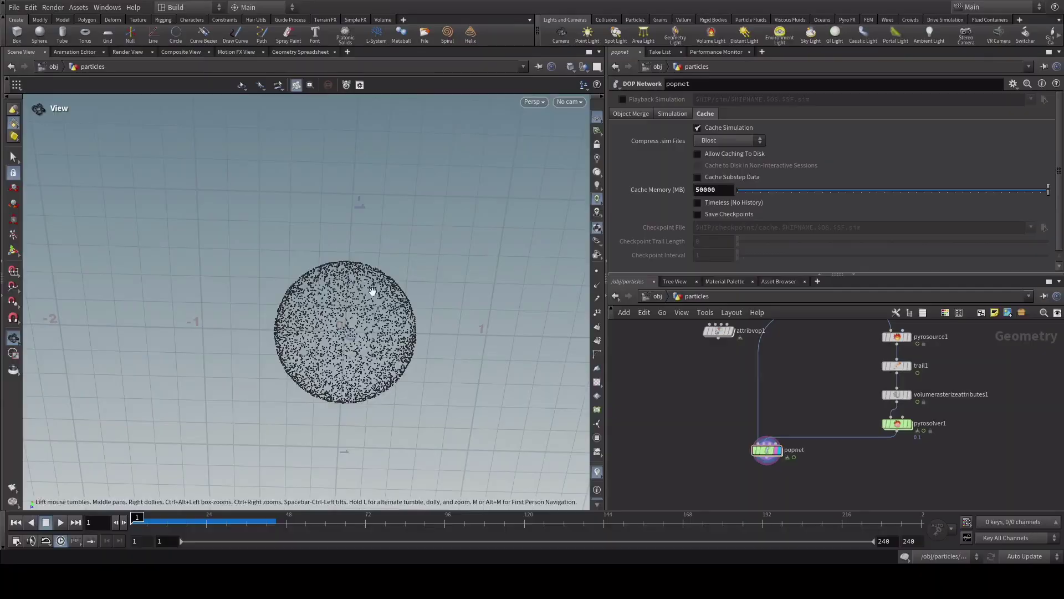
pyautogui.press('Up')
pyautogui.press('Up')
pyautogui.moveTo(353, 299); pyautogui.dragTo(505, 334)
pyautogui.press('Down')
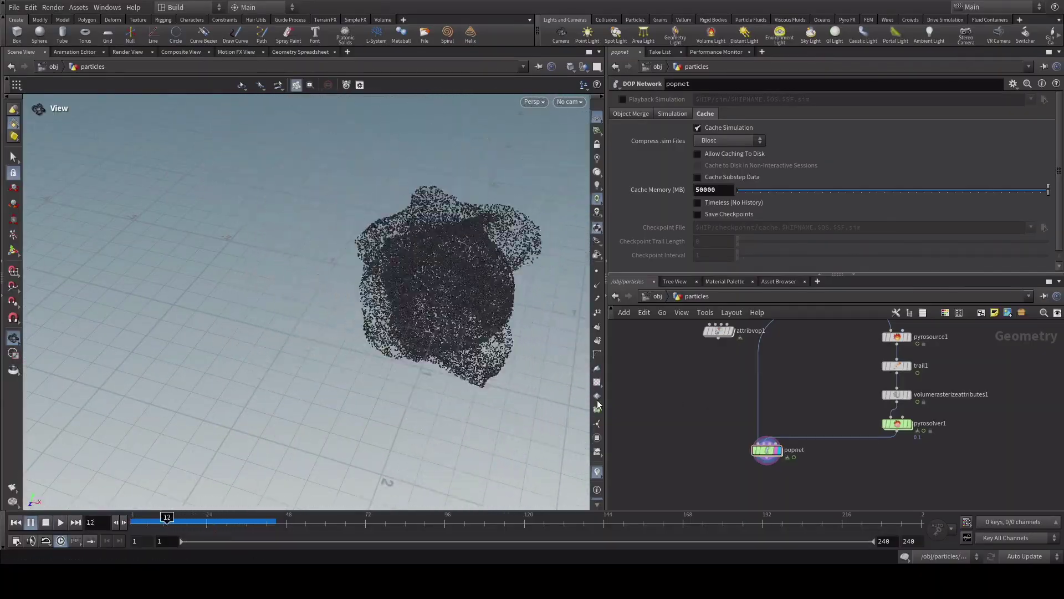
# - Move the attribvop1 node up beside the start of the network, then display and select sphere1
pyautogui.moveTo(700, 383); pyautogui.dragTo(663, 412, button='middle')
pyautogui.moveTo(771, 362); pyautogui.dragTo(782, 414, button='middle')
pyautogui.moveTo(692, 412); pyautogui.dragTo(710, 398)
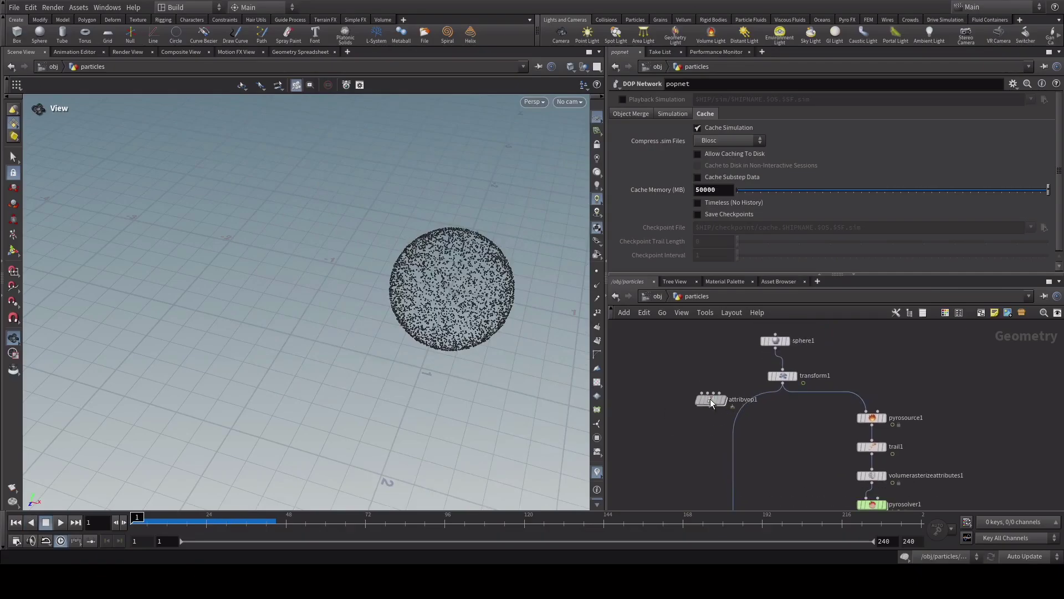
pyautogui.click(788, 340)
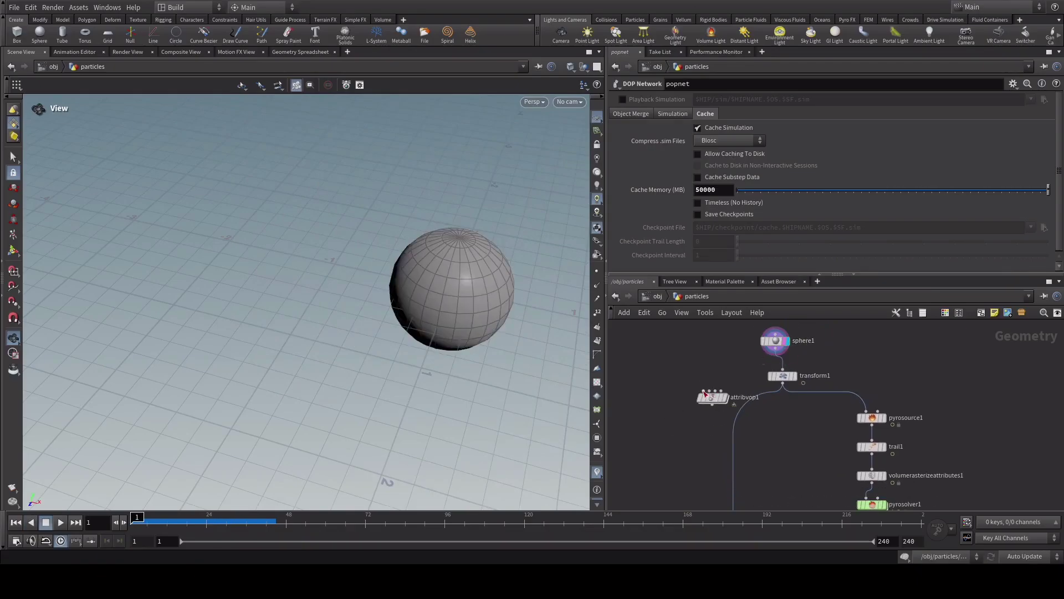
pyautogui.click(774, 340)
# - Raise sphere1's rows and columns to 500 each
pyautogui.click(717, 211)
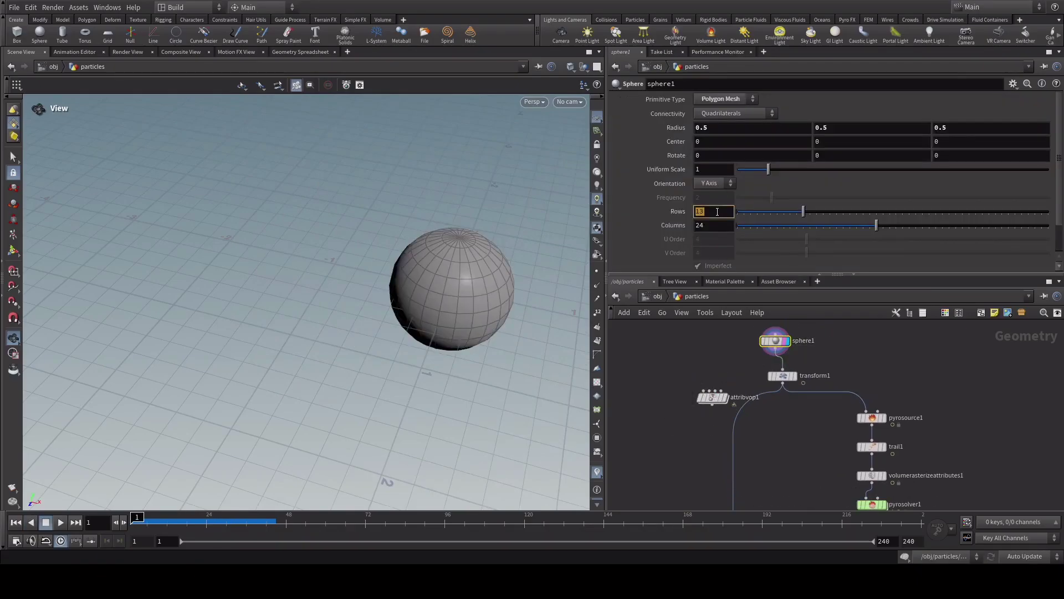
pyautogui.press('Tab')
pyautogui.write('500')
pyautogui.press('Return')
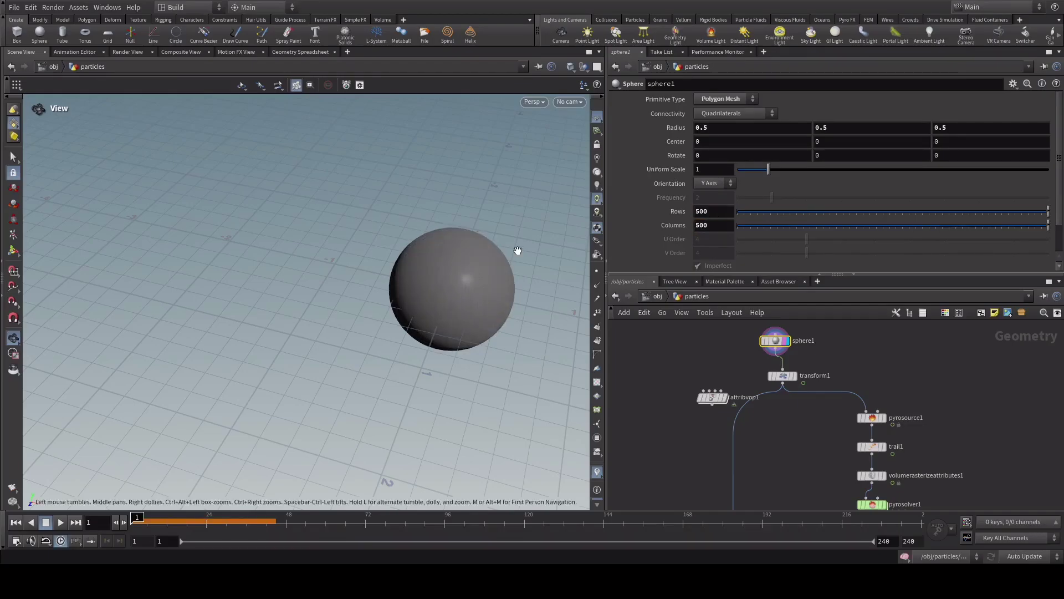
# - Set sphere1's rows and columns to 350 each
pyautogui.moveTo(464, 292); pyautogui.dragTo(696, 276, button='right')
pyautogui.click(706, 213)
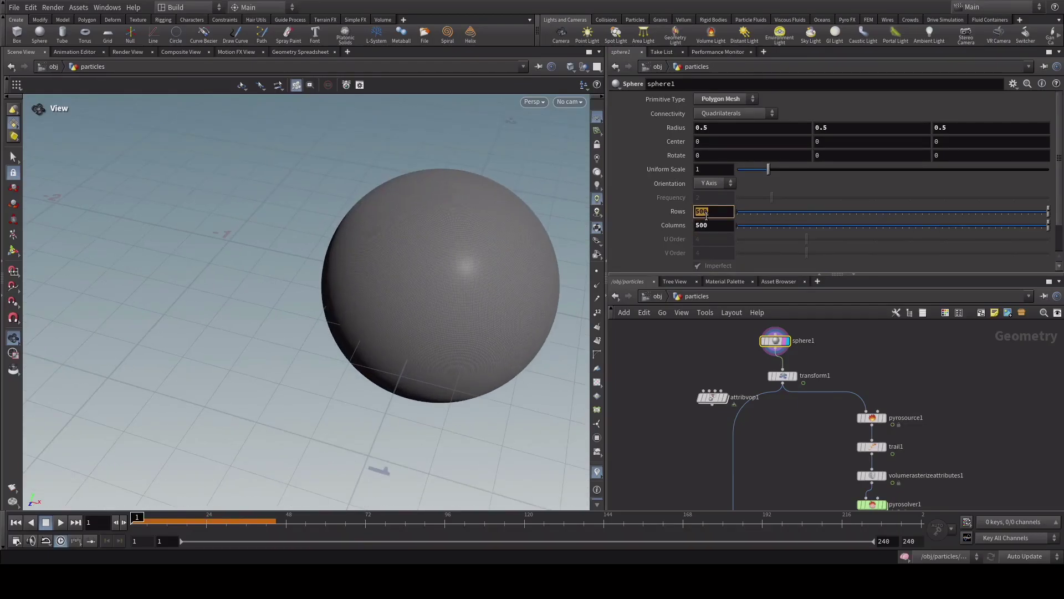
pyautogui.write('350')
pyautogui.press('Tab')
pyautogui.write('350')
pyautogui.press('Return')
# - Insert attribvop1 between sphere1 and transform1, display it, and open its VOP network
pyautogui.moveTo(715, 396); pyautogui.dragTo(779, 370)
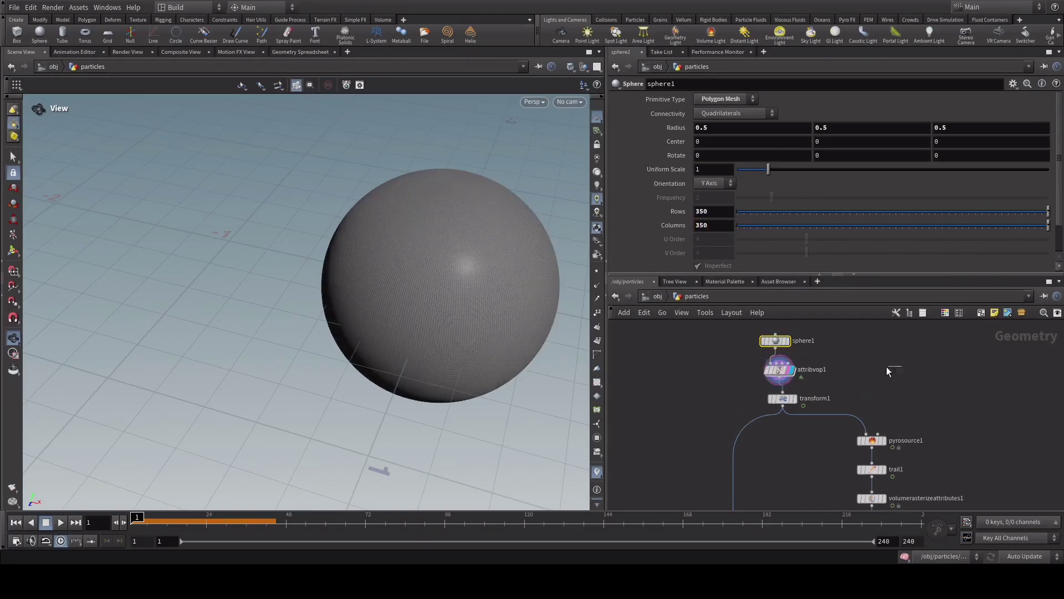
pyautogui.click(778, 370)
pyautogui.doubleClick(778, 370)
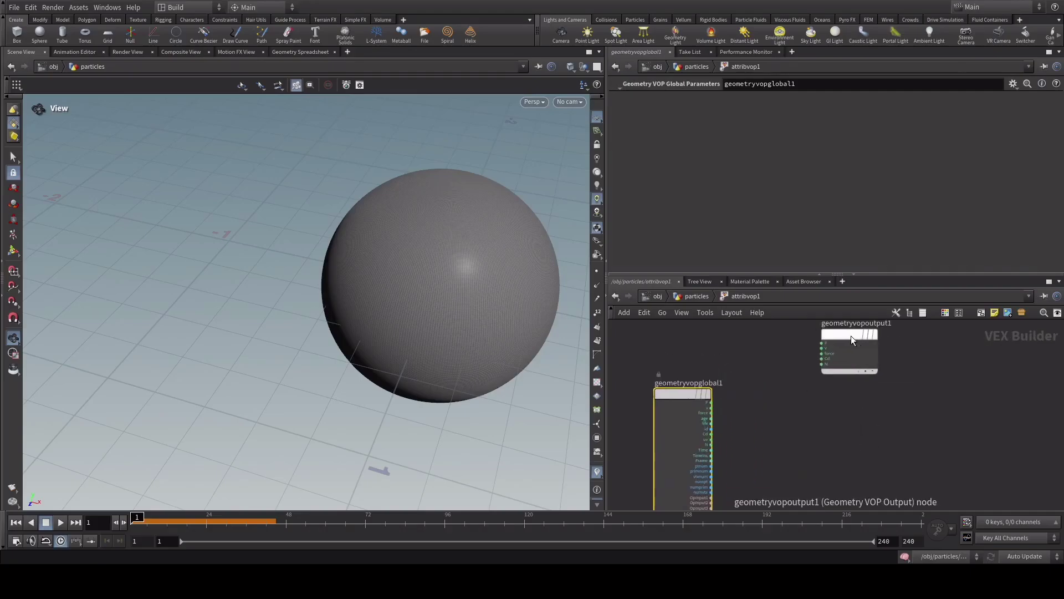
# - Add a Ramp Parameter node and a Turbulent Noise node between the global inputs and the output
pyautogui.press('Tab')
pyautogui.write('ramp')
pyautogui.press('Return')
pyautogui.click(773, 402)
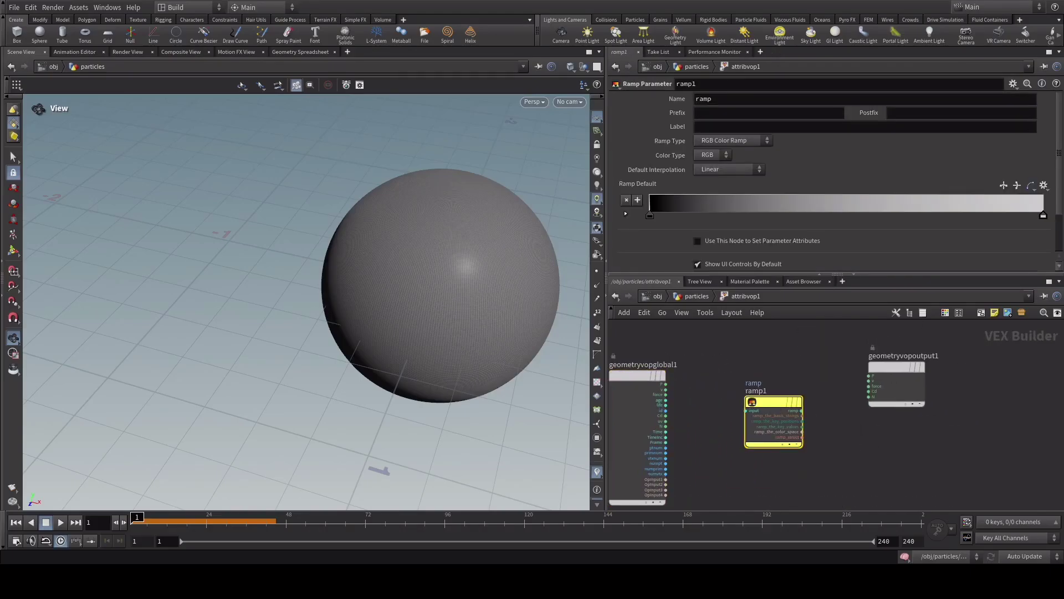
pyautogui.moveTo(650, 368); pyautogui.dragTo(756, 351, button='middle')
pyautogui.moveTo(756, 355); pyautogui.dragTo(690, 345)
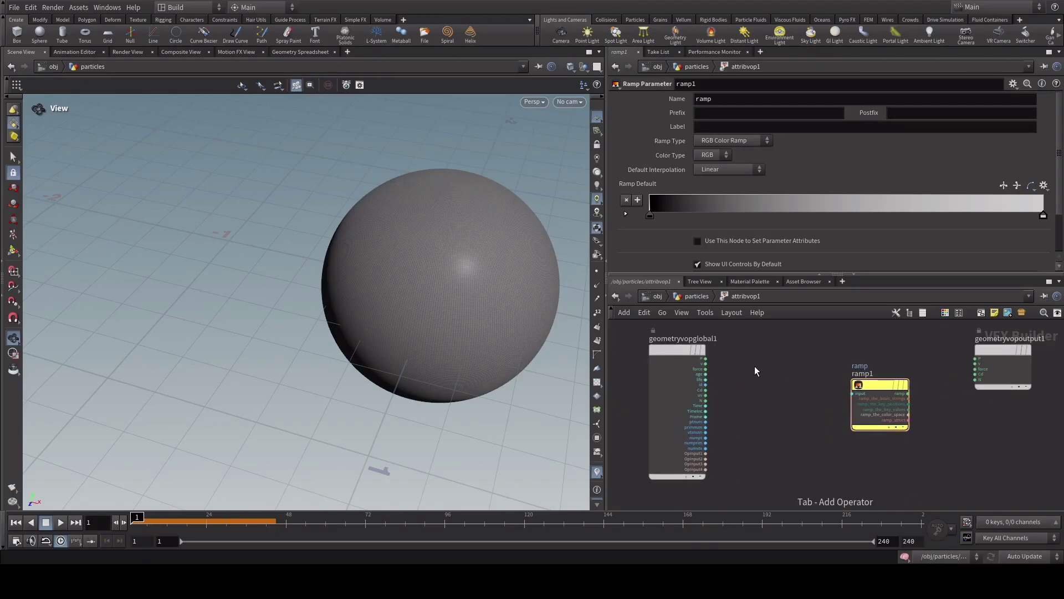
pyautogui.press('Tab')
pyautogui.click(754, 365)
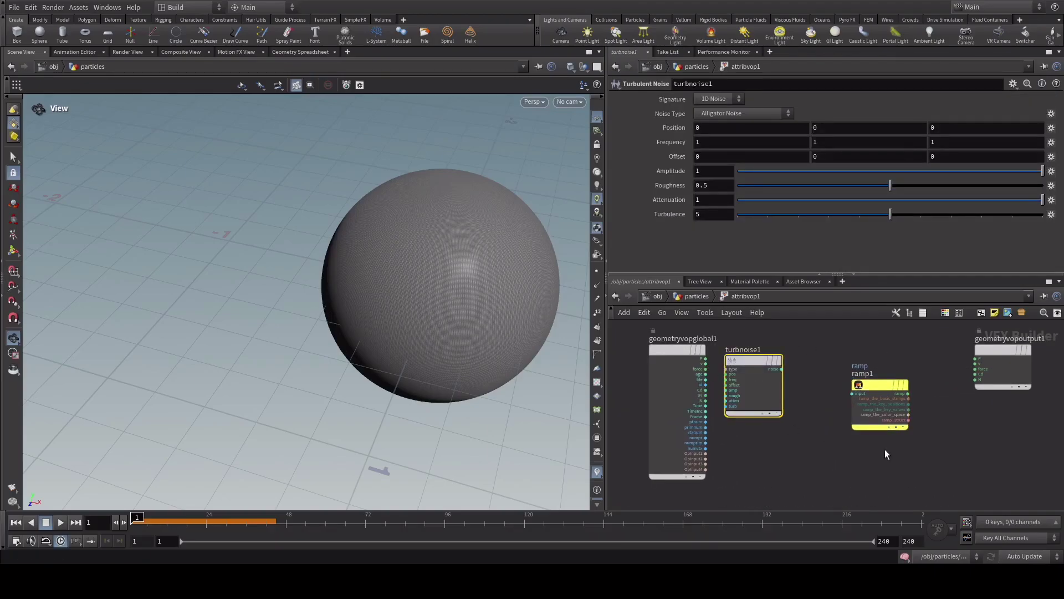
# - Wire P into the noise position, the noise into the ramp input, and the ramp into the output's Cd
pyautogui.moveTo(885, 449); pyautogui.dragTo(745, 346)
pyautogui.moveTo(754, 360); pyautogui.dragTo(767, 365)
pyautogui.click(766, 348)
pyautogui.scroll(2, 739, 344)
pyautogui.moveTo(700, 362); pyautogui.dragTo(739, 386)
pyautogui.moveTo(857, 369); pyautogui.dragTo(809, 364, button='middle')
pyautogui.moveTo(757, 376); pyautogui.dragTo(841, 404)
pyautogui.moveTo(907, 404); pyautogui.dragTo(970, 376)
pyautogui.moveTo(823, 353); pyautogui.dragTo(903, 361, button='middle')
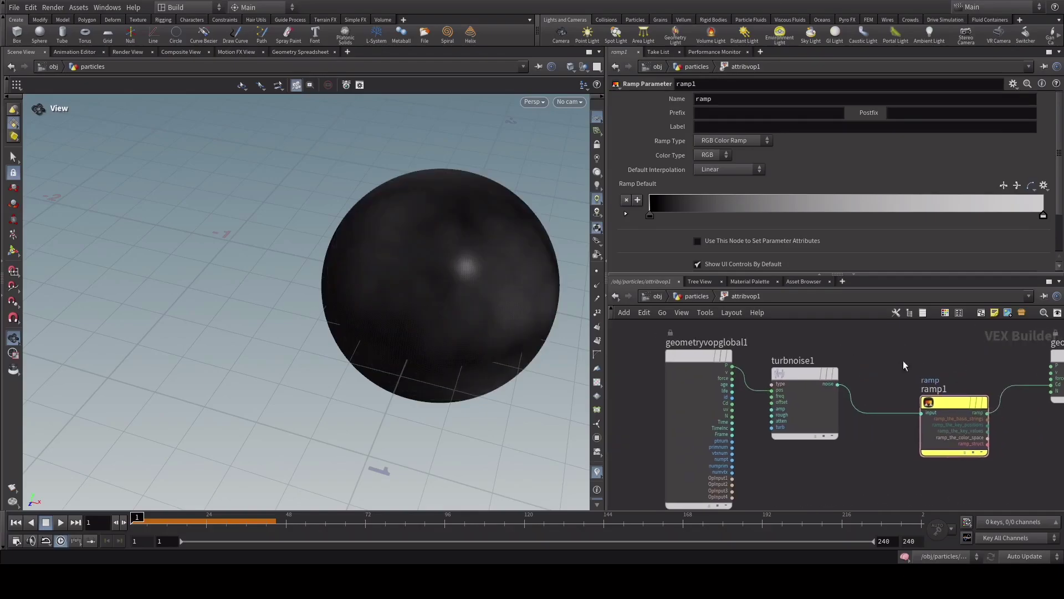
# - Expose the turbulent noise settings as parameters on attribvop1 and return to the particles network
pyautogui.moveTo(446, 250); pyautogui.dragTo(475, 252)
pyautogui.moveTo(674, 358); pyautogui.dragTo(764, 363, button='middle')
pyautogui.moveTo(764, 363); pyautogui.dragTo(688, 358)
pyautogui.scroll(2, 804, 436)
pyautogui.moveTo(869, 399); pyautogui.dragTo(798, 400, button='middle')
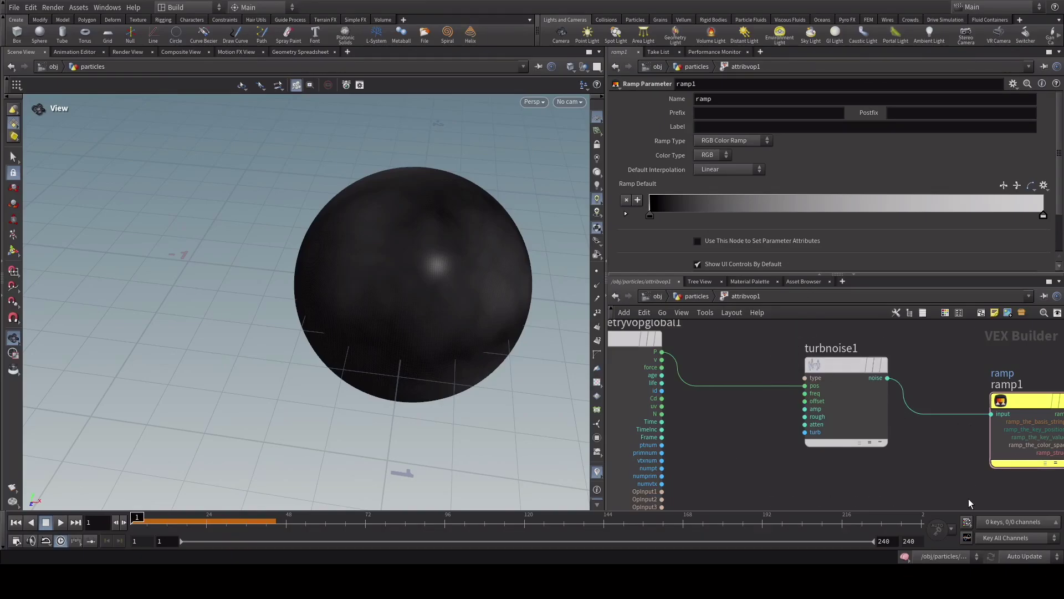
pyautogui.click(753, 357)
pyautogui.press('u')
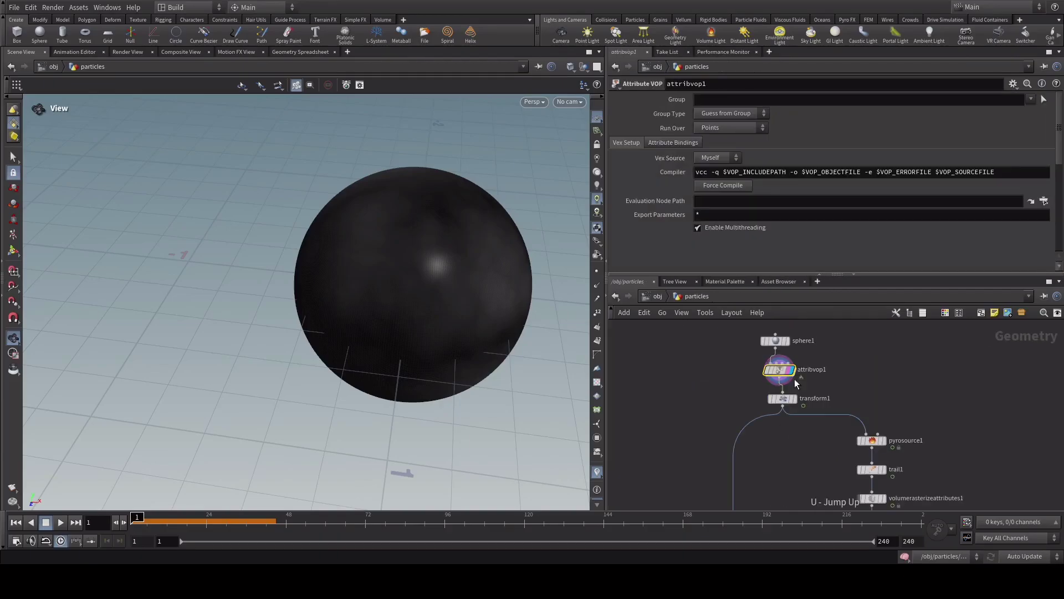
# - Shape attribvop1's ramp into a white band on black with constant interpolation, starting the band at position 0.328169
pyautogui.moveTo(1054, 126); pyautogui.dragTo(1061, 237)
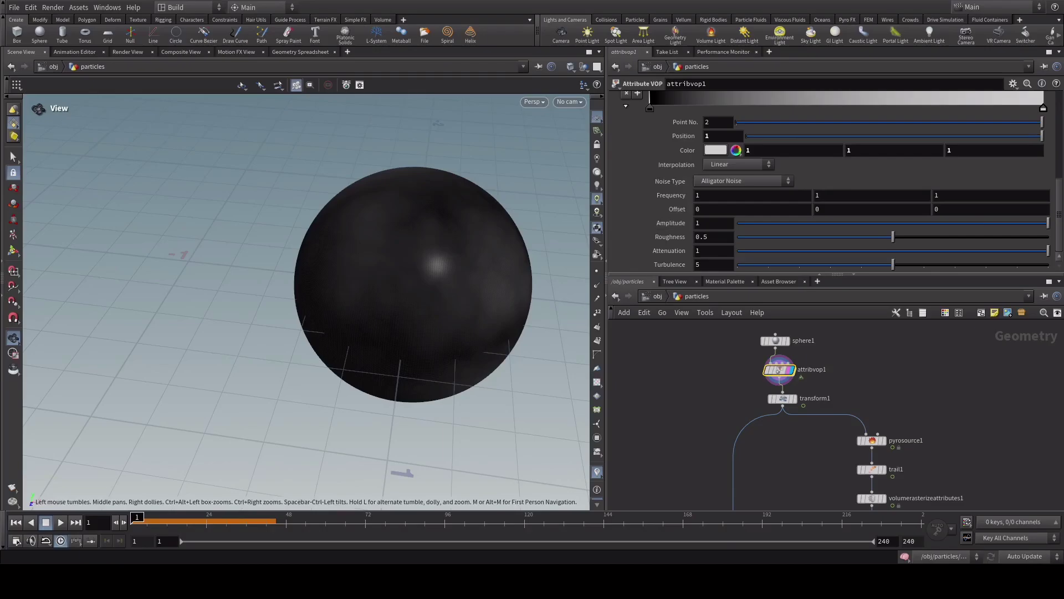
pyautogui.scroll(2, 1042, 150)
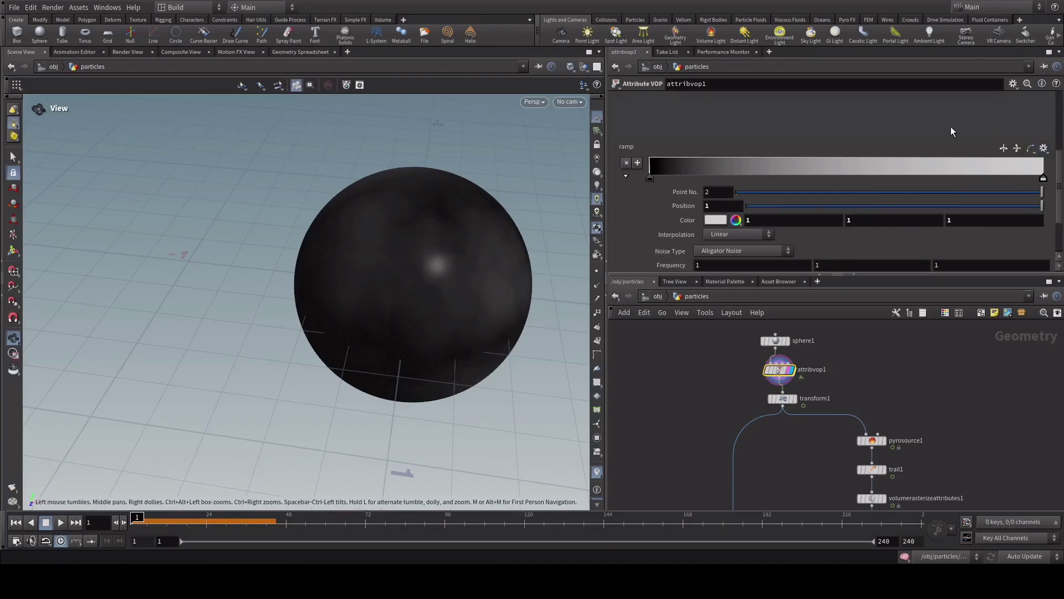
pyautogui.click(649, 179)
pyautogui.click(732, 235)
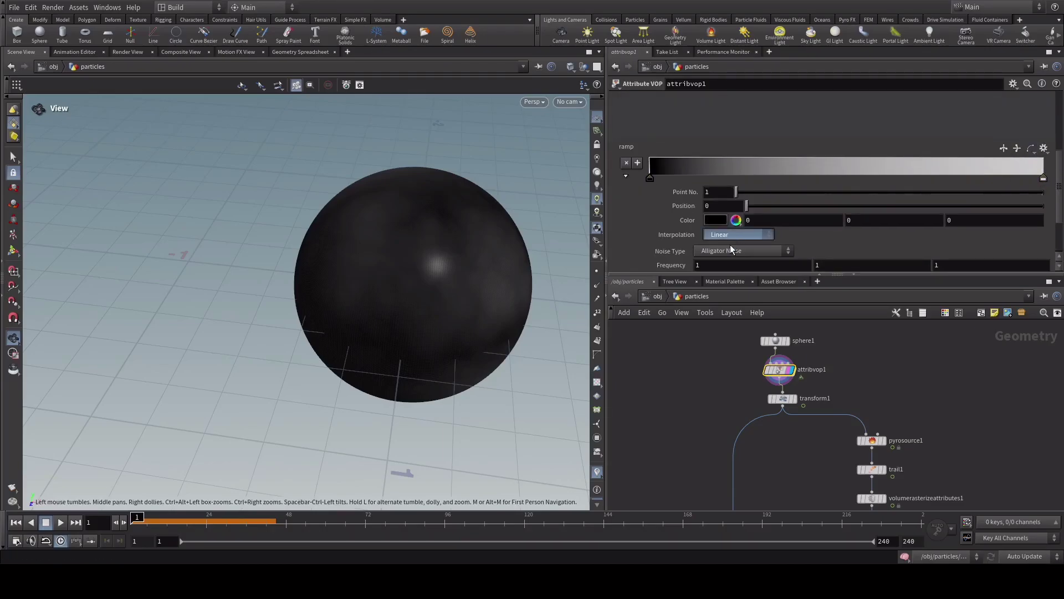
pyautogui.click(729, 246)
pyautogui.moveTo(1043, 178); pyautogui.dragTo(906, 175)
pyautogui.click(724, 178)
pyautogui.click(737, 235)
pyautogui.click(732, 246)
pyautogui.moveTo(725, 178); pyautogui.dragTo(779, 176)
# - Set attribvop1's noise frequency to 1.6 on all axes, attenuation to 0.314 and roughness to 0.2
pyautogui.scroll(-4, 936, 214)
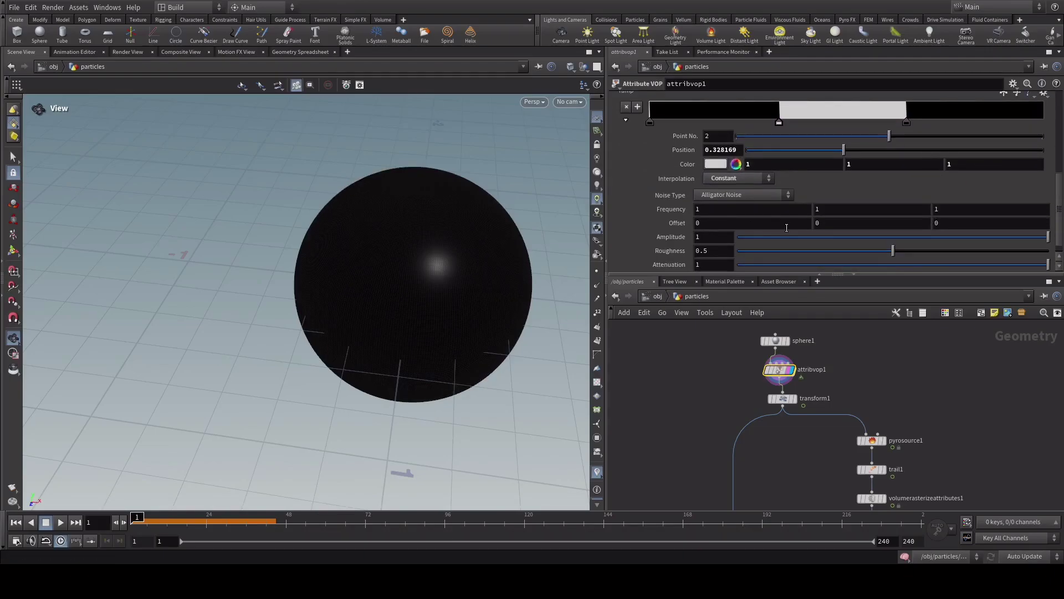
pyautogui.click(740, 210)
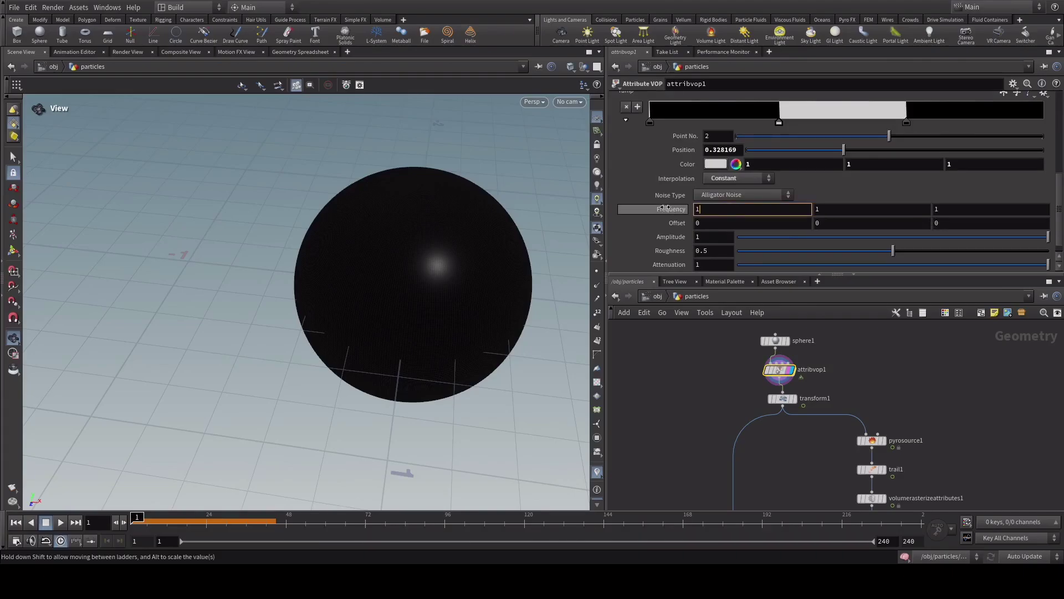
pyautogui.moveTo(673, 209); pyautogui.dragTo(707, 211, button='middle')
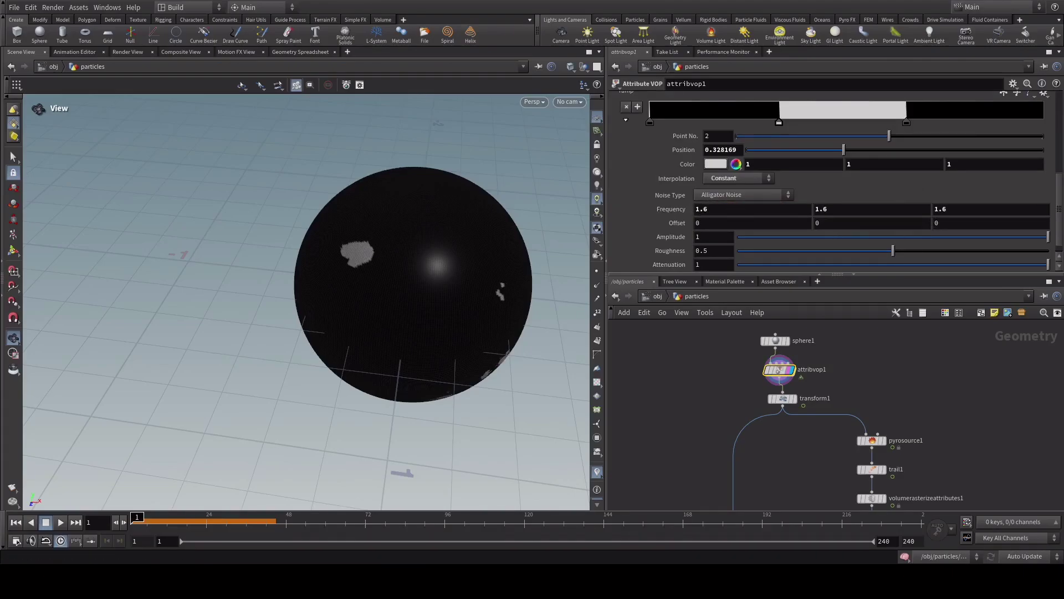
pyautogui.moveTo(1046, 264); pyautogui.dragTo(833, 268)
pyautogui.click(716, 249)
pyautogui.press('BackSpace')
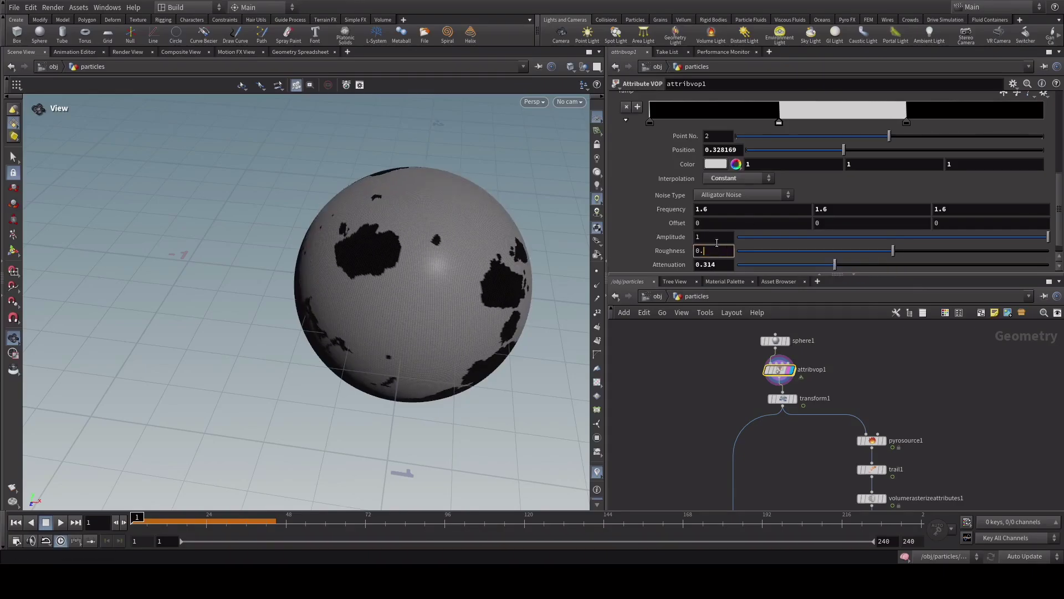
pyautogui.write('2')
pyautogui.press('Return')
# - Set the noise attenuation to 0.274
pyautogui.scroll(-1, 630, 198)
pyautogui.click(723, 249)
pyautogui.press('BackSpace')
pyautogui.press('BackSpace')
pyautogui.press('BackSpace')
pyautogui.press('BackSpace')
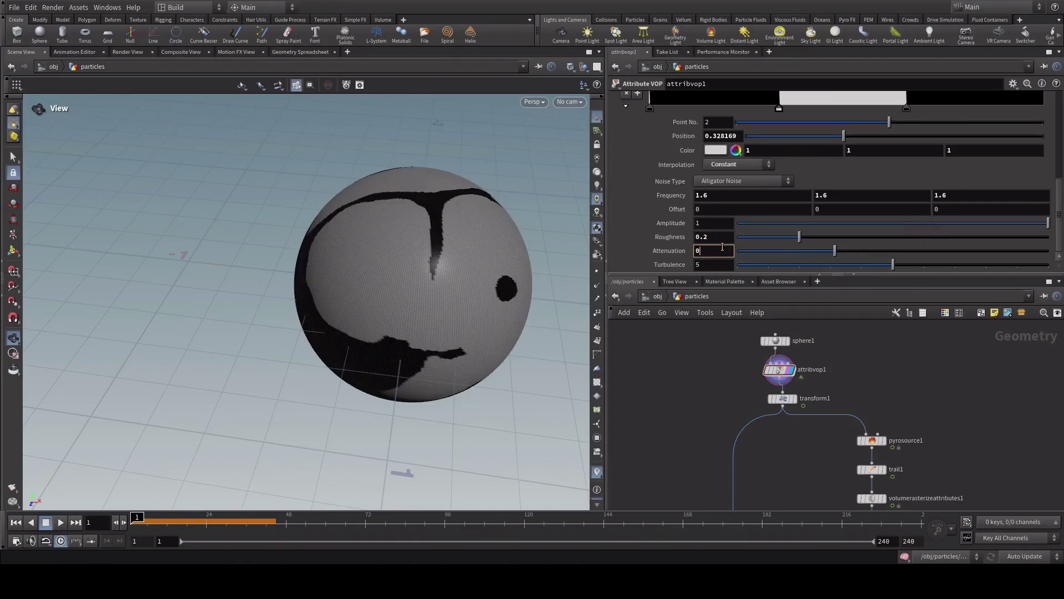
pyautogui.write('.274')
pyautogui.press('Return')
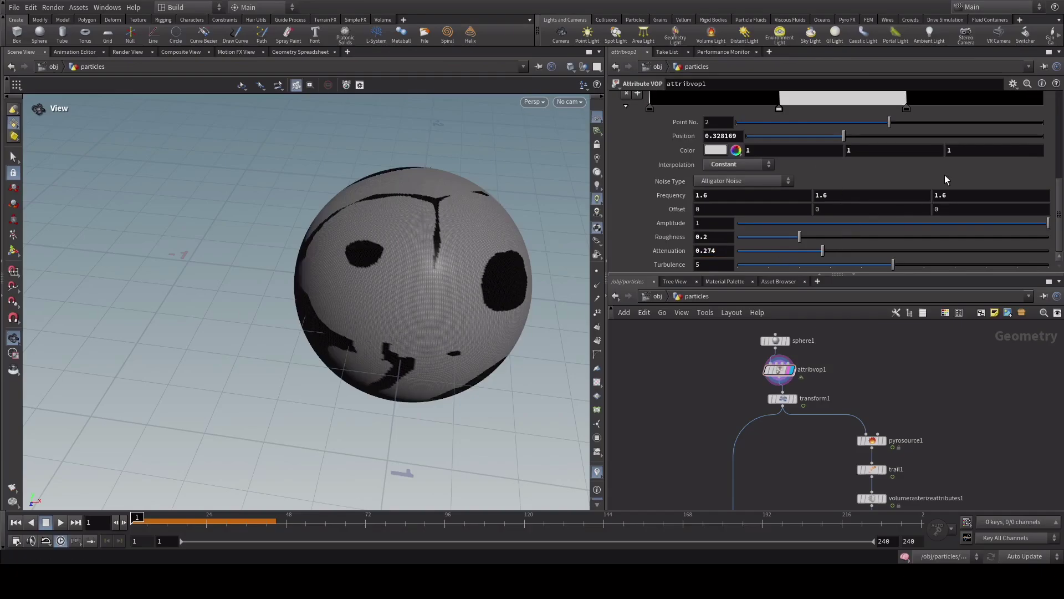
# - Narrow the ramp's white band by moving its second point to position 0.61831
pyautogui.scroll(1, 944, 175)
pyautogui.moveTo(780, 136); pyautogui.dragTo(891, 141)
pyautogui.moveTo(891, 140); pyautogui.dragTo(895, 141)
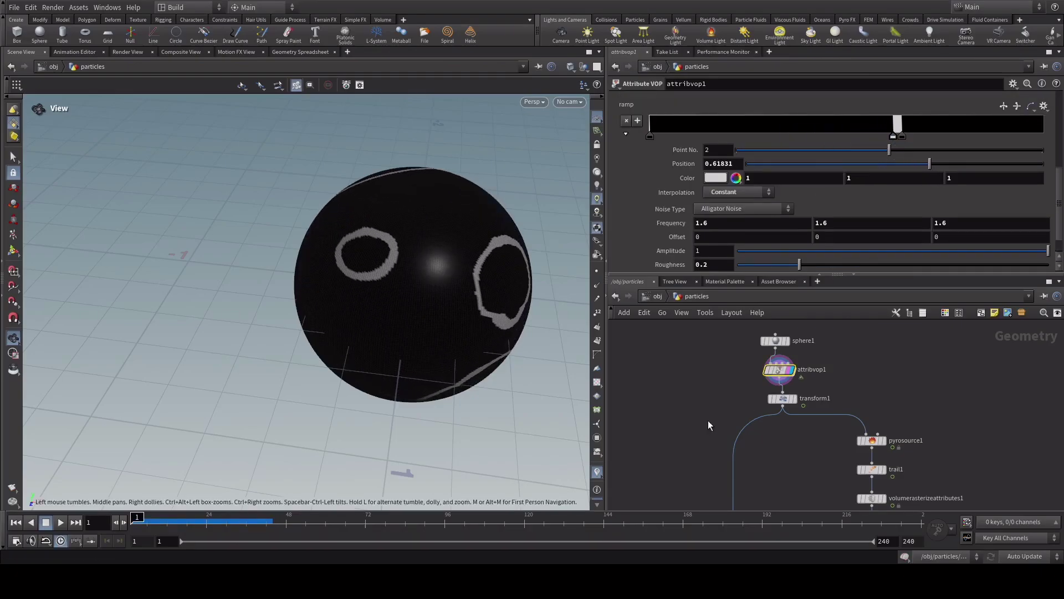
# - Animate the noise by setting its first offset component to the expression $F/25
pyautogui.moveTo(707, 420)
pyautogui.mouseDown(button='middle')
pyautogui.moveTo(716, 352)
pyautogui.moveTo(693, 430)
pyautogui.mouseUp(button='middle')
pyautogui.click(721, 239)
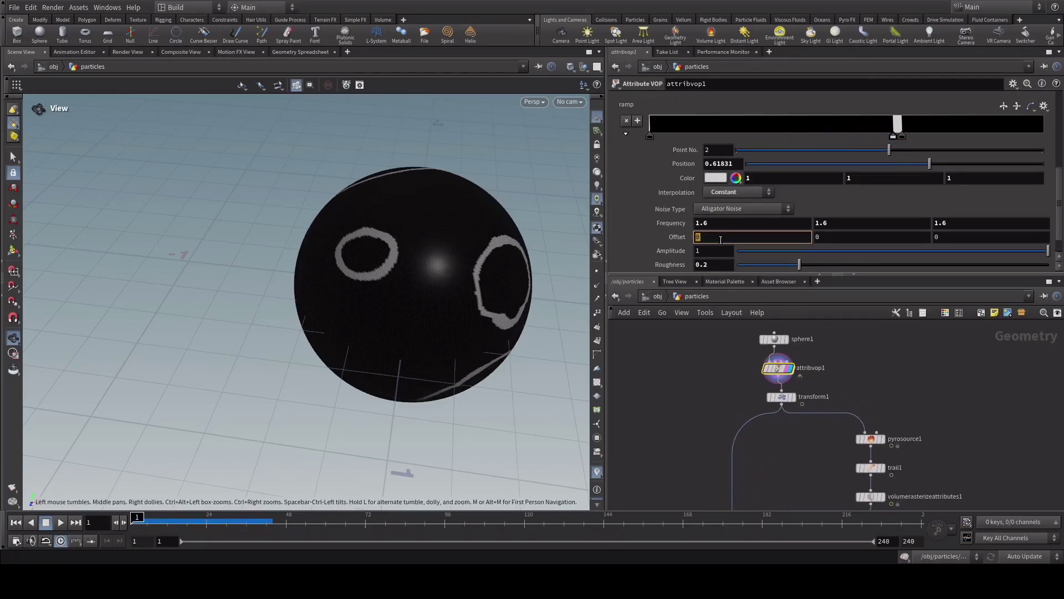
pyautogui.write('$F/25')
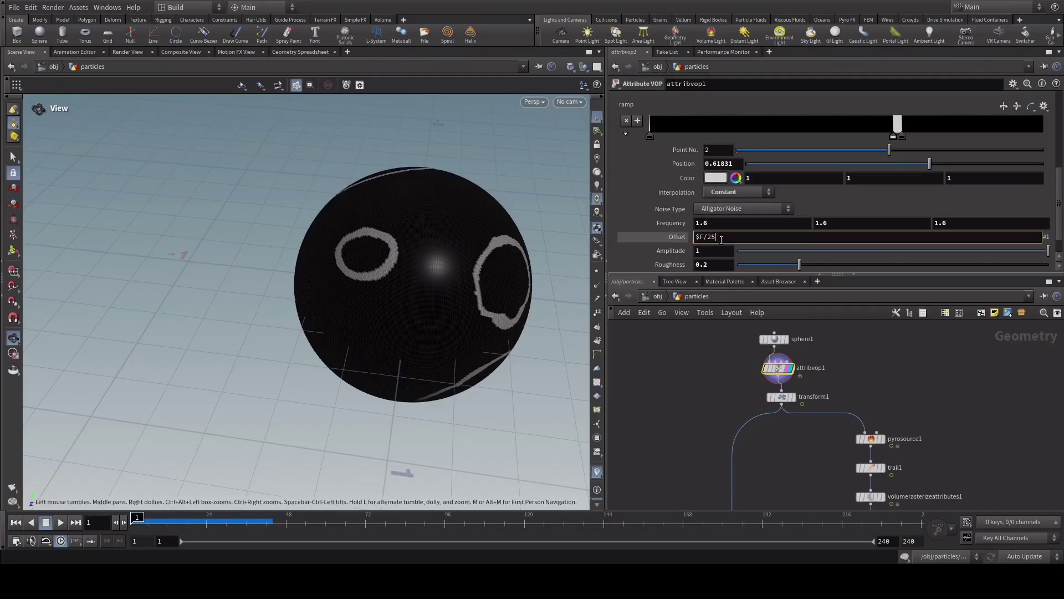
pyautogui.press('Return')
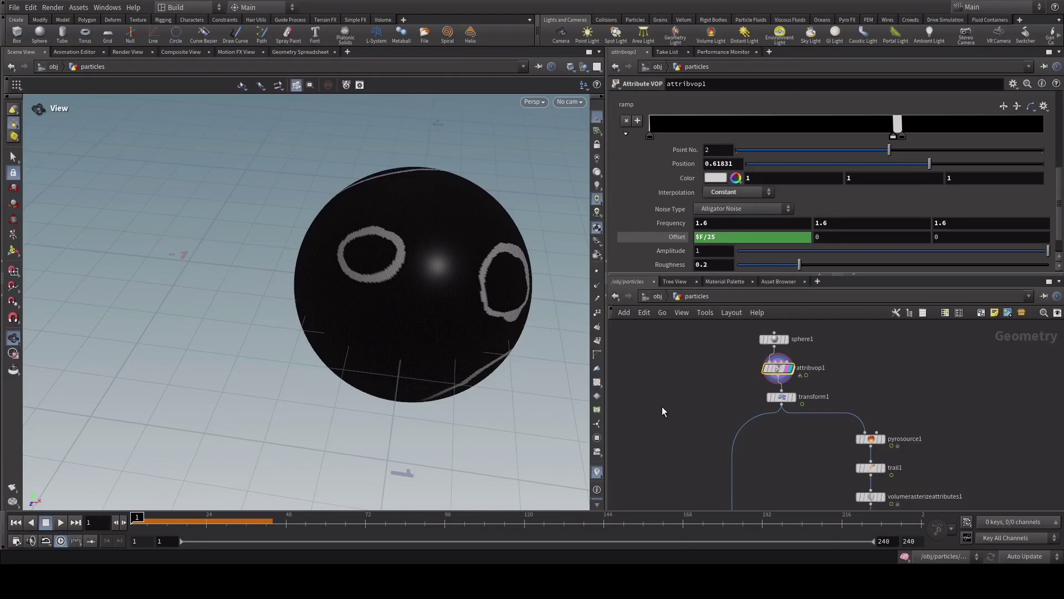
# - Play the animated noise pattern, view the sphere from a lower angle, and return to the first frame
pyautogui.moveTo(721, 412); pyautogui.dragTo(745, 334, button='middle')
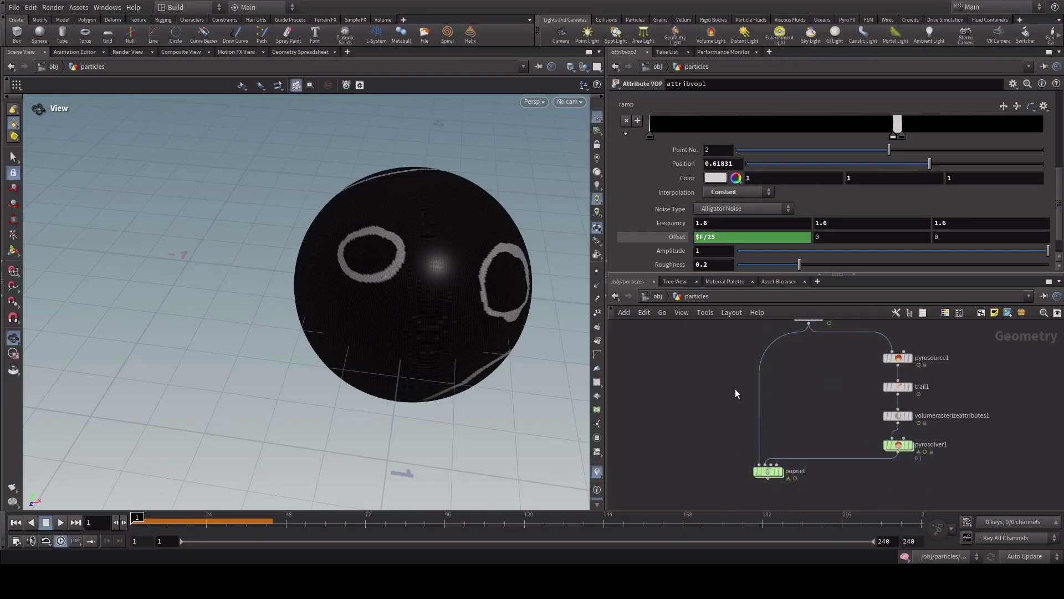
pyautogui.press('Up')
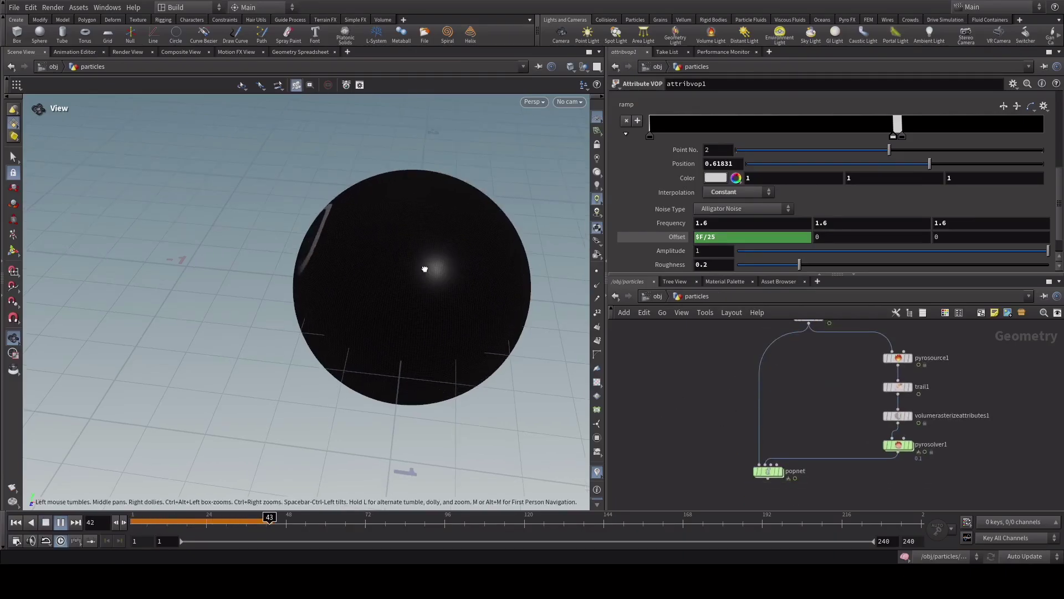
pyautogui.moveTo(424, 269); pyautogui.dragTo(496, 320)
pyautogui.press('Down')
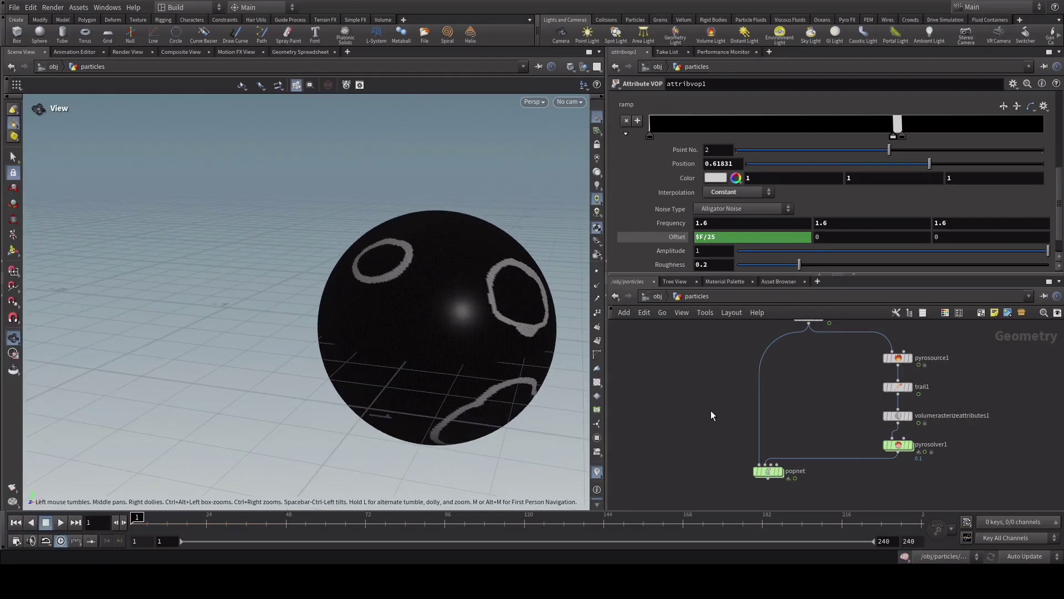
# - Display popnet, play its particle simulation briefly, and return to the first frame
pyautogui.moveTo(711, 414); pyautogui.dragTo(702, 383, button='middle')
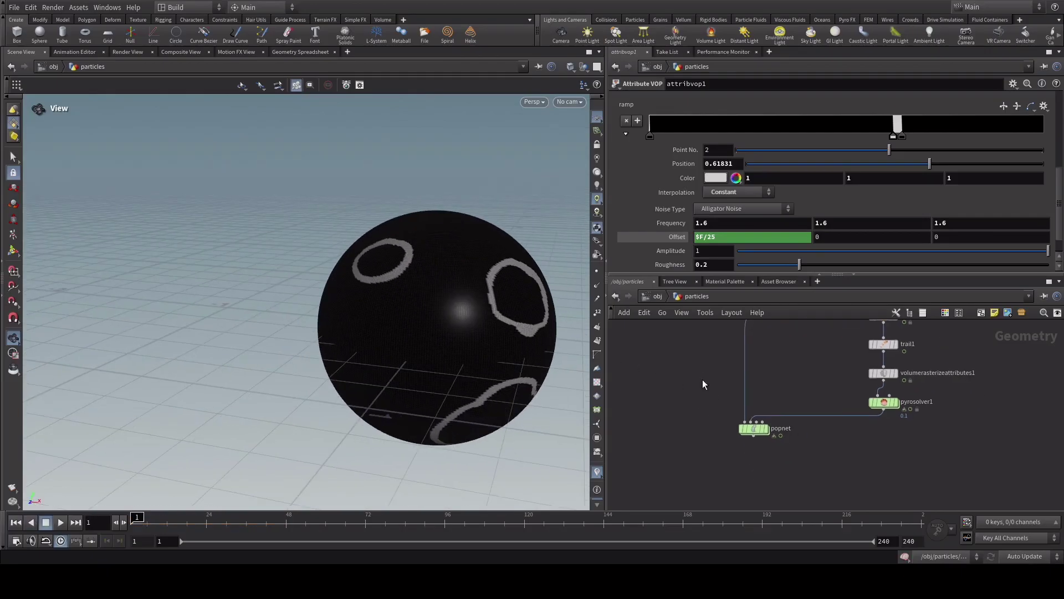
pyautogui.click(764, 428)
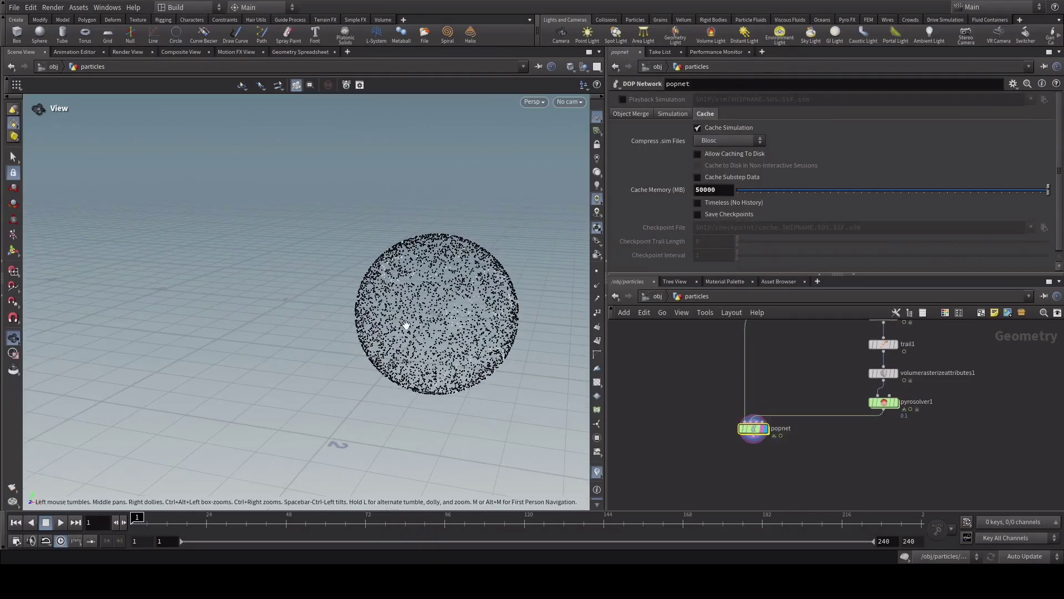
pyautogui.press('Up')
pyautogui.hotkey('ctrl', 'Up')
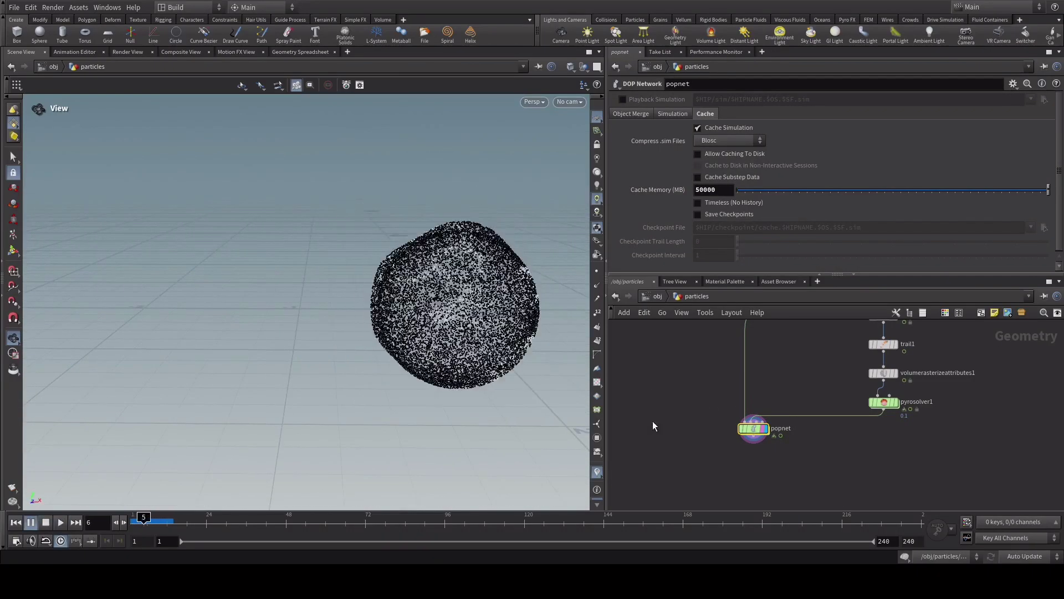
# - In popnet's particle source, turn off the guide display and reduce the constant birth rate to 10000
pyautogui.press('Return')
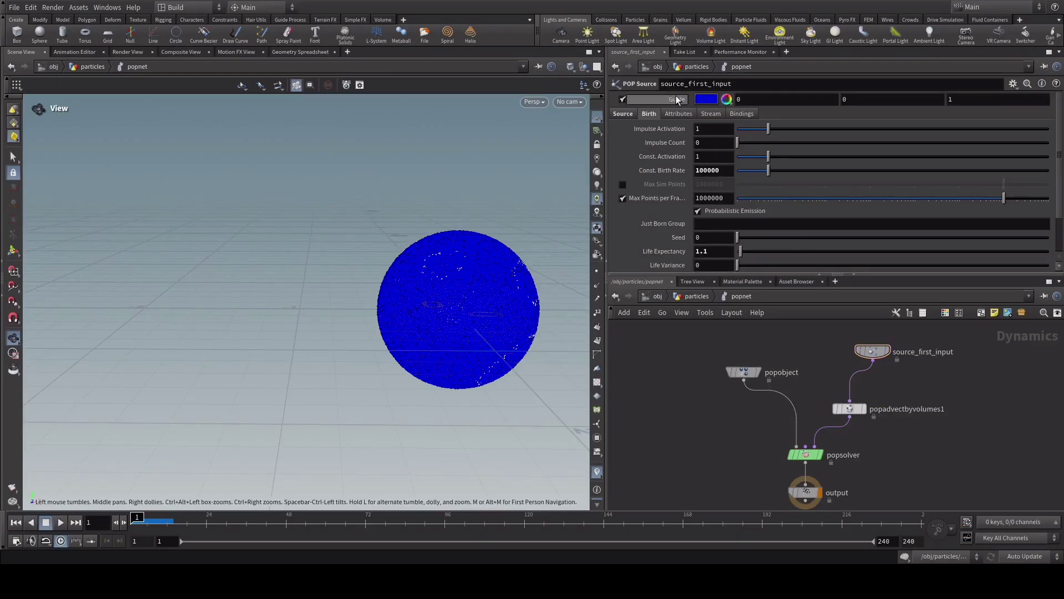
pyautogui.click(622, 99)
pyautogui.click(715, 170)
pyautogui.press('BackSpace')
pyautogui.press('Return')
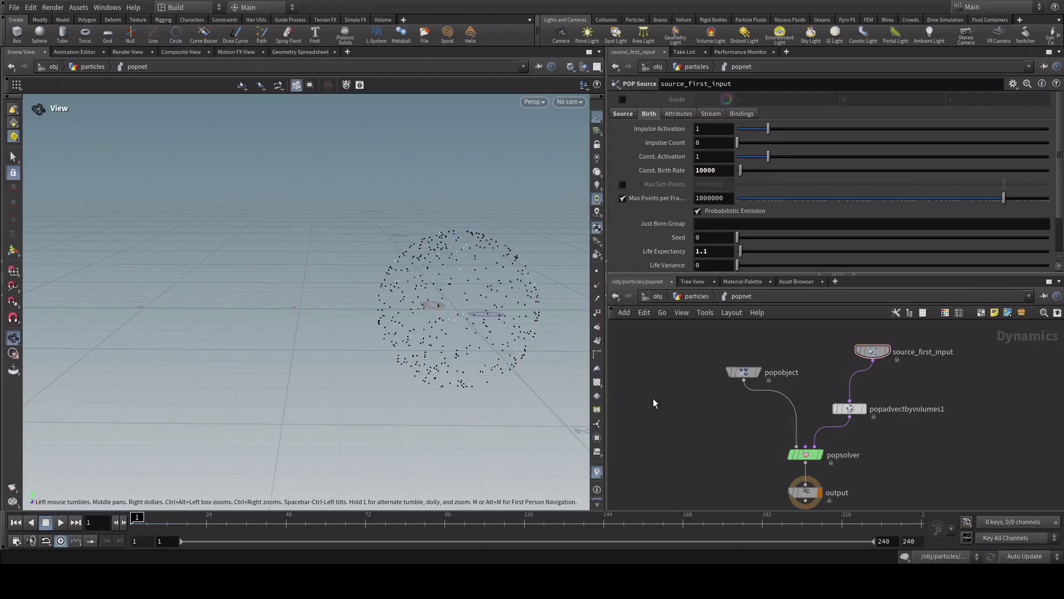
# - Play the simulation briefly, return to the first frame, and set the particle source's emission attribute to Cd
pyautogui.press('Up')
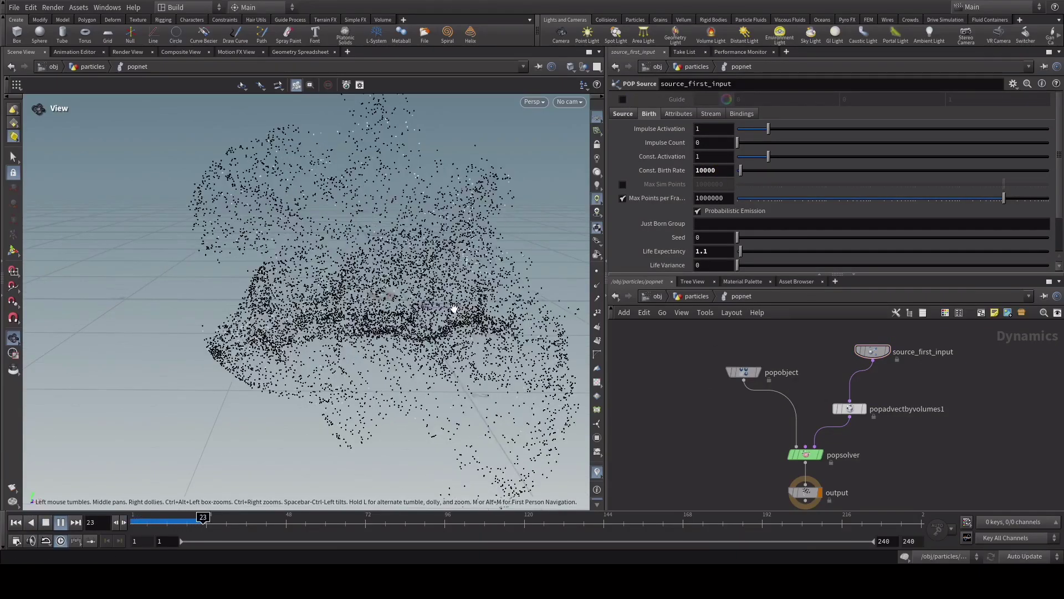
pyautogui.hotkey('ctrl', 'Up')
pyautogui.click(627, 114)
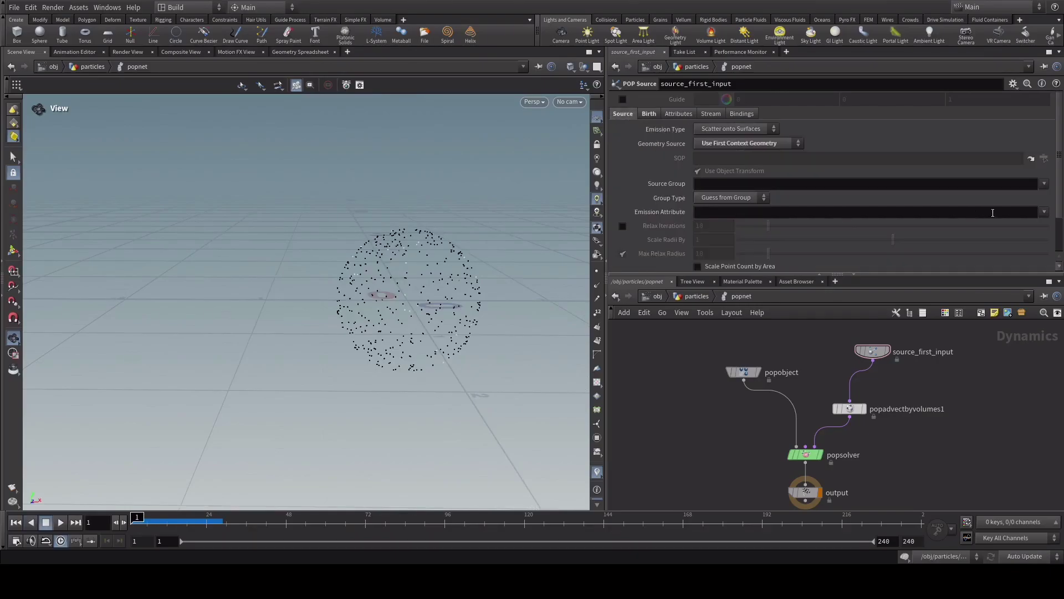
pyautogui.click(964, 218)
pyautogui.write('C')
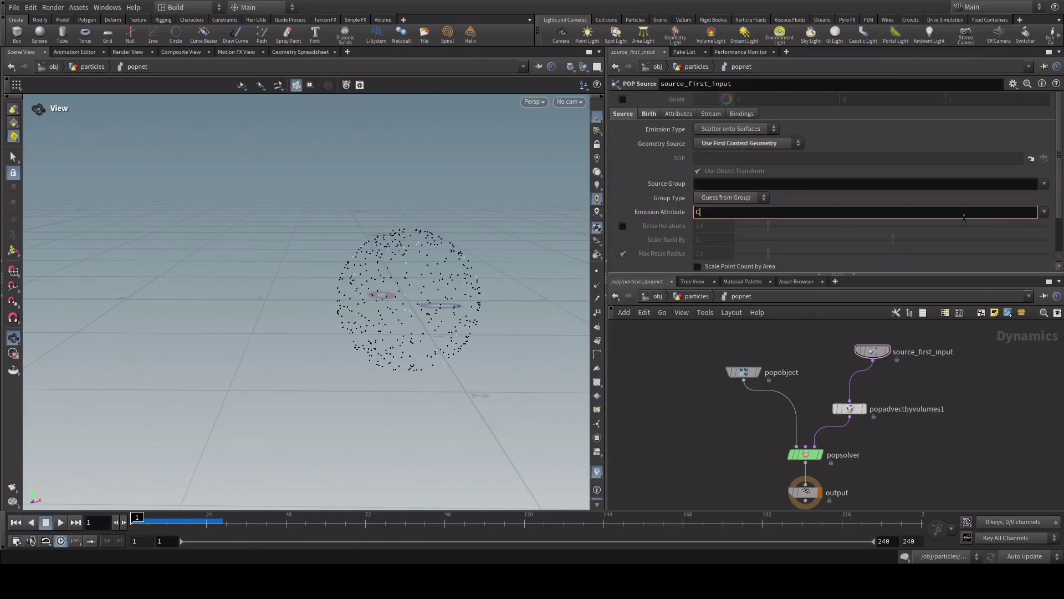
pyautogui.write('d')
pyautogui.press('Return')
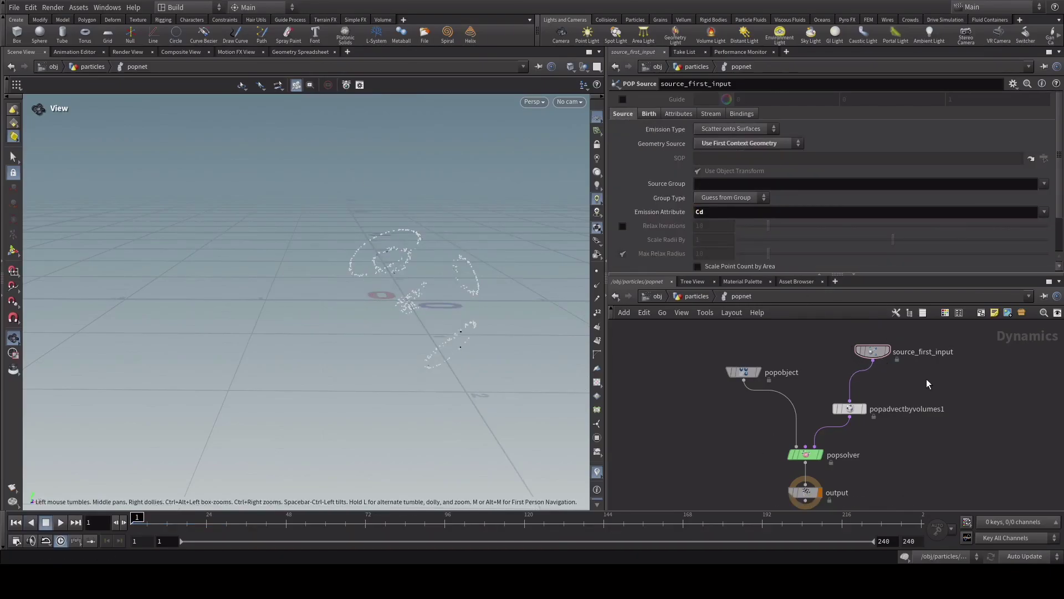
# - Return to the particles geometry network and play the colour-controlled particle emission
pyautogui.click(882, 351)
pyautogui.press('u')
pyautogui.moveTo(447, 266); pyautogui.dragTo(418, 261, button='middle')
pyautogui.press('Up')
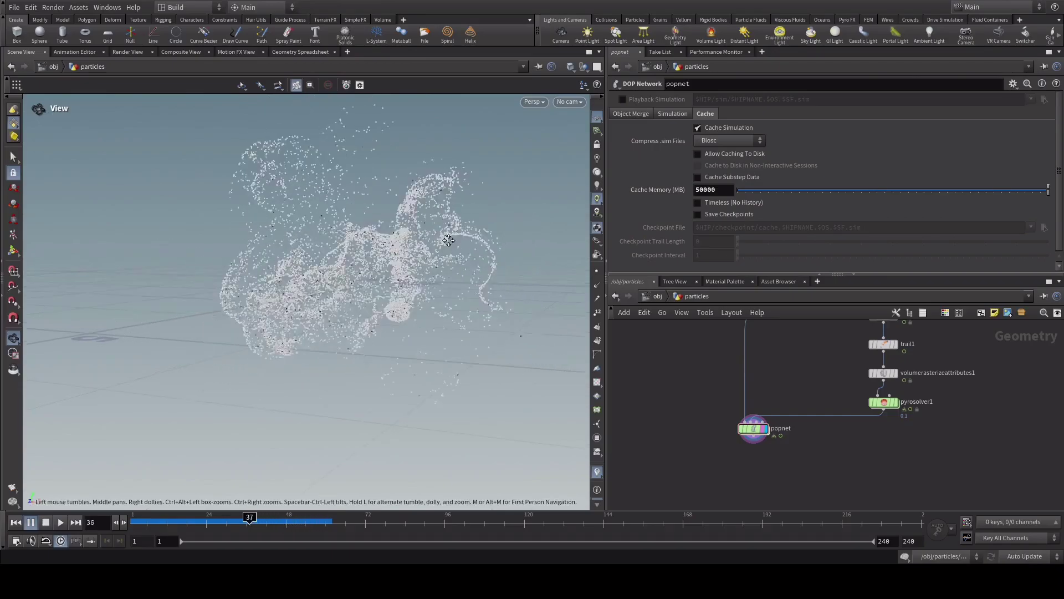
# - In popnet's particle source, set the inherited attributes to Cd and the constant birth rate to 100000, and play the simulation
pyautogui.press('Return')
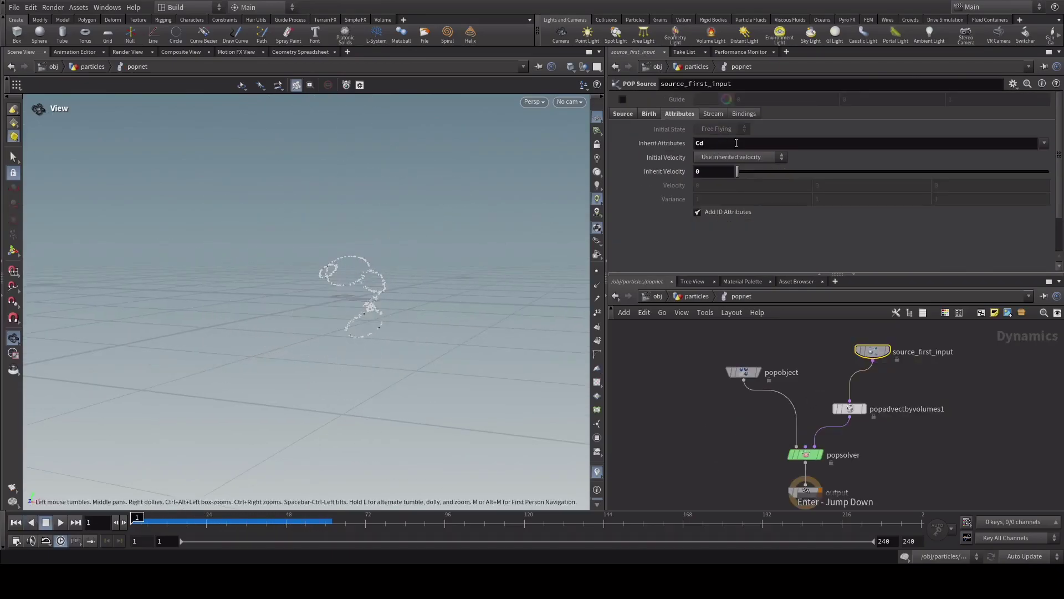
pyautogui.click(649, 113)
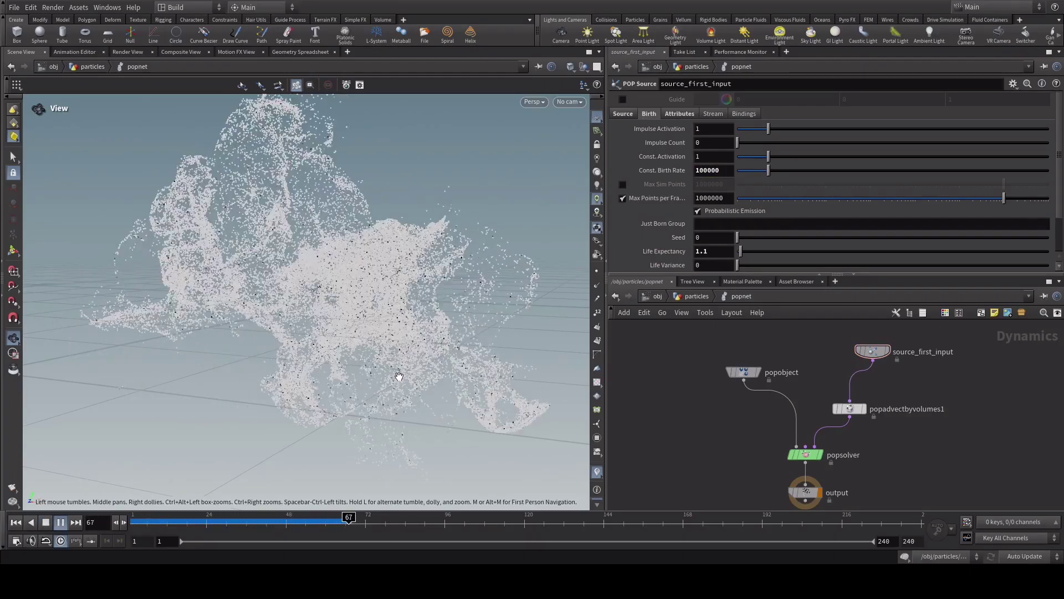
pyautogui.press('Up')
# - Examine the denser particles from several angles while playing, with point trails temporarily displayed, and stop at frame 65
pyautogui.moveTo(394, 330); pyautogui.dragTo(576, 276)
pyautogui.click(597, 298)
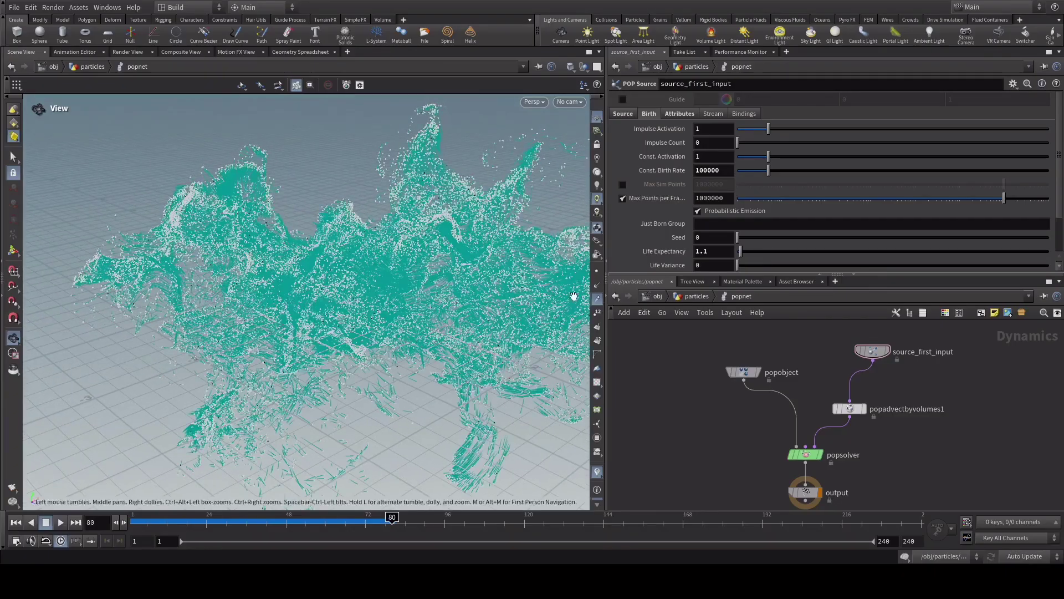
pyautogui.moveTo(443, 283); pyautogui.dragTo(370, 261)
pyautogui.press('Down')
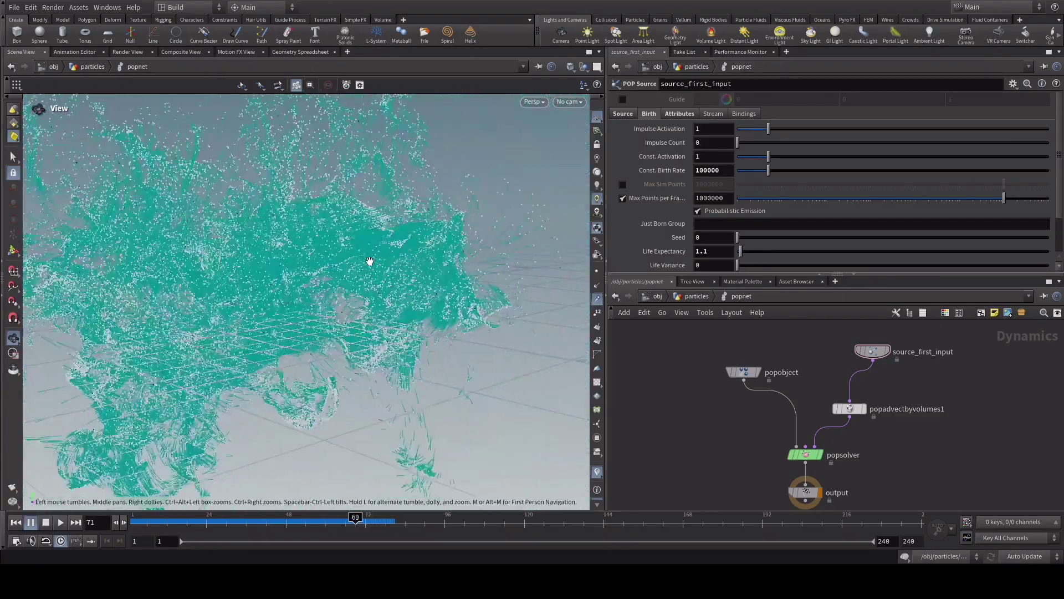
pyautogui.press('Down')
pyautogui.moveTo(351, 260); pyautogui.dragTo(307, 279, button='right')
pyautogui.click(597, 298)
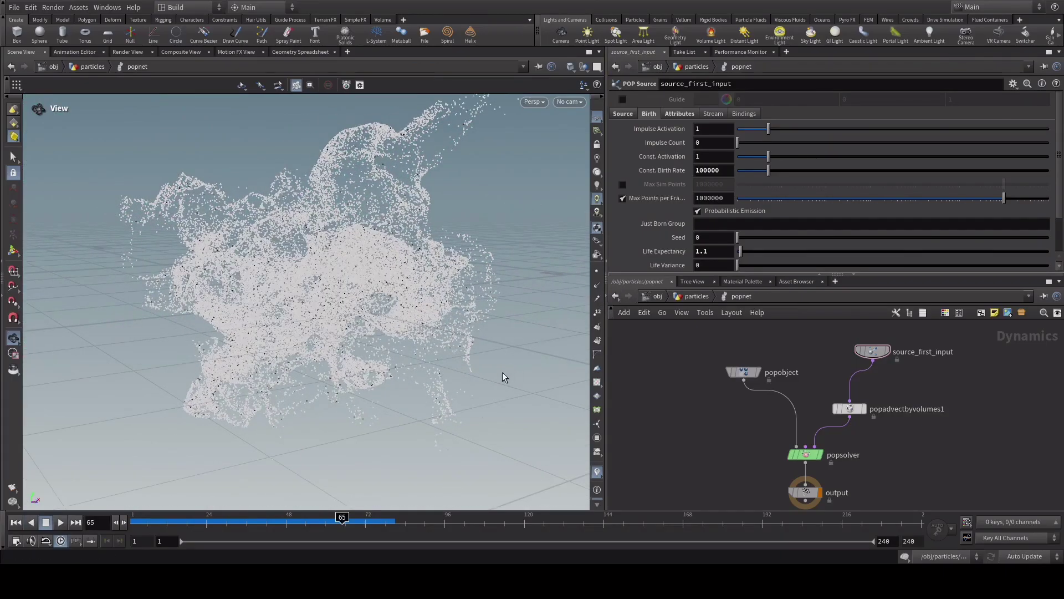
pyautogui.moveTo(485, 374); pyautogui.dragTo(362, 256)
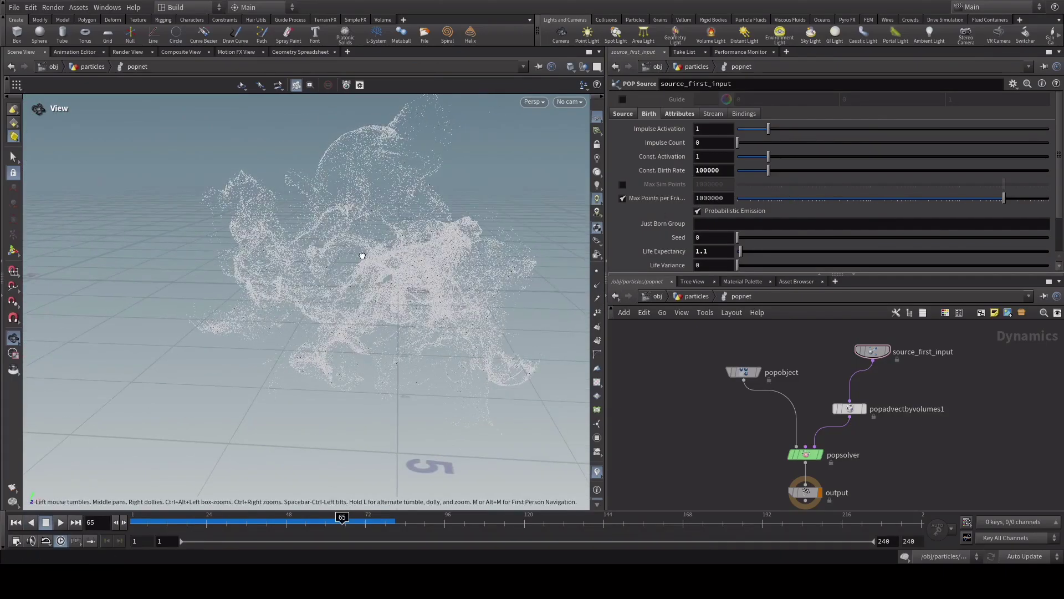